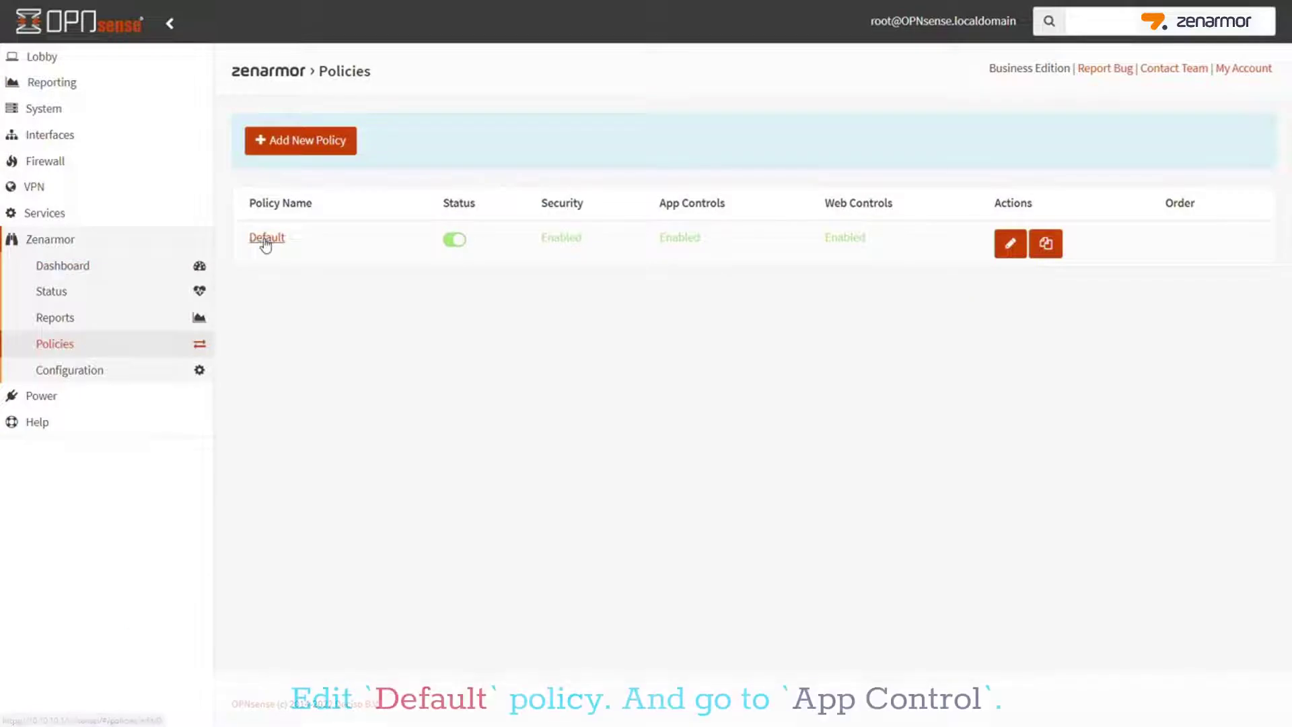
Step: Open the app controls of the Default policy and search the applications for "youtube"
{"action": "left_click", "coordinate": [267, 238]}
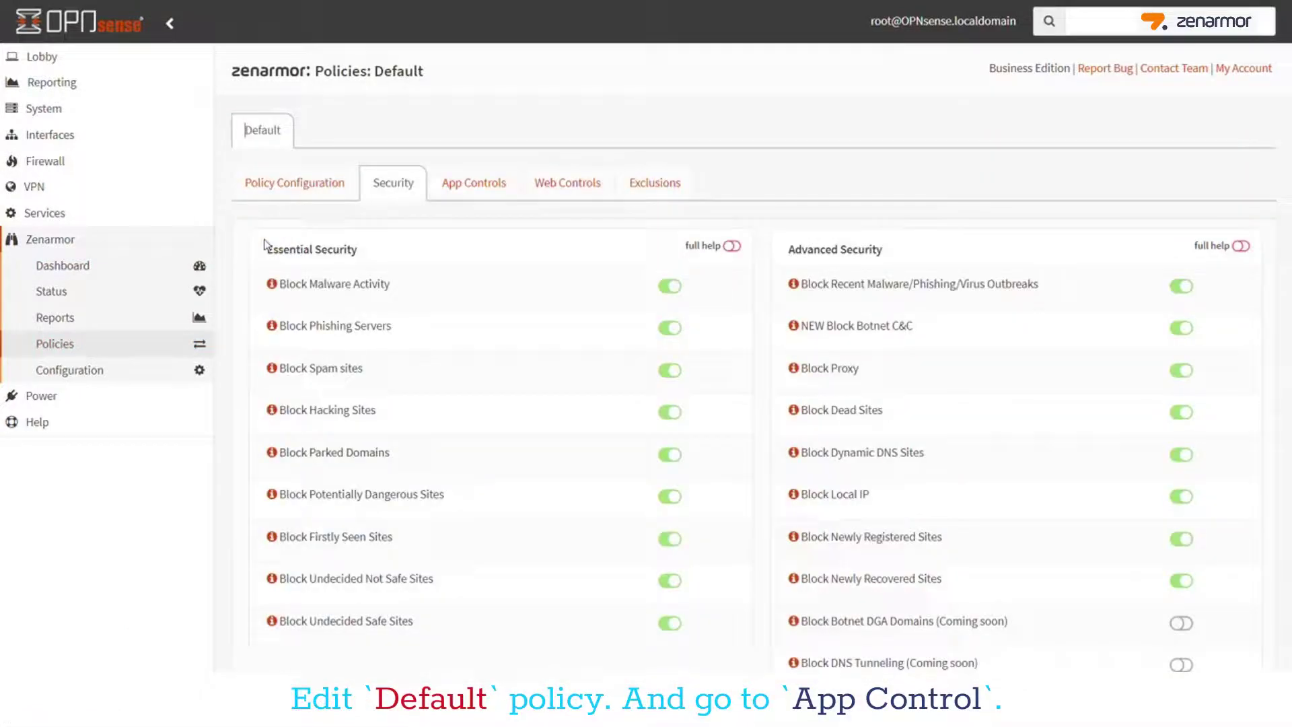
{"action": "left_click", "coordinate": [474, 181]}
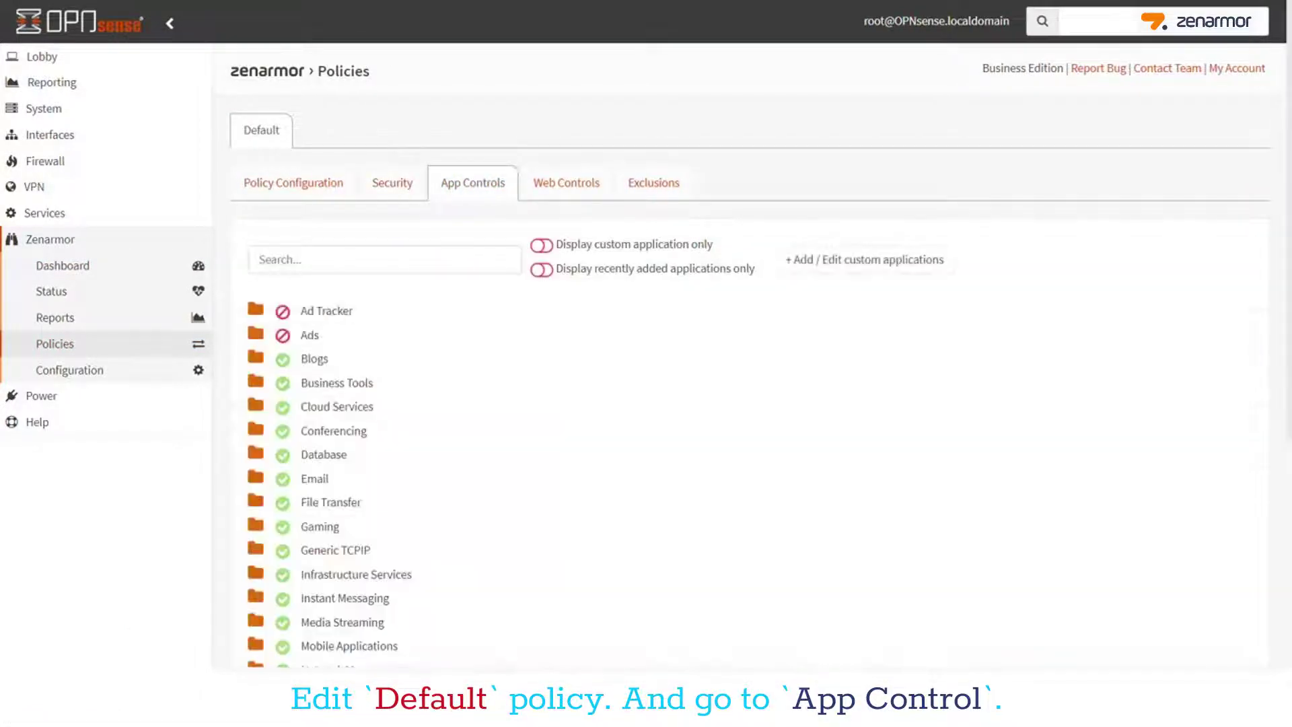
{"action": "left_click", "coordinate": [346, 257]}
{"action": "type", "text": "youtube"}
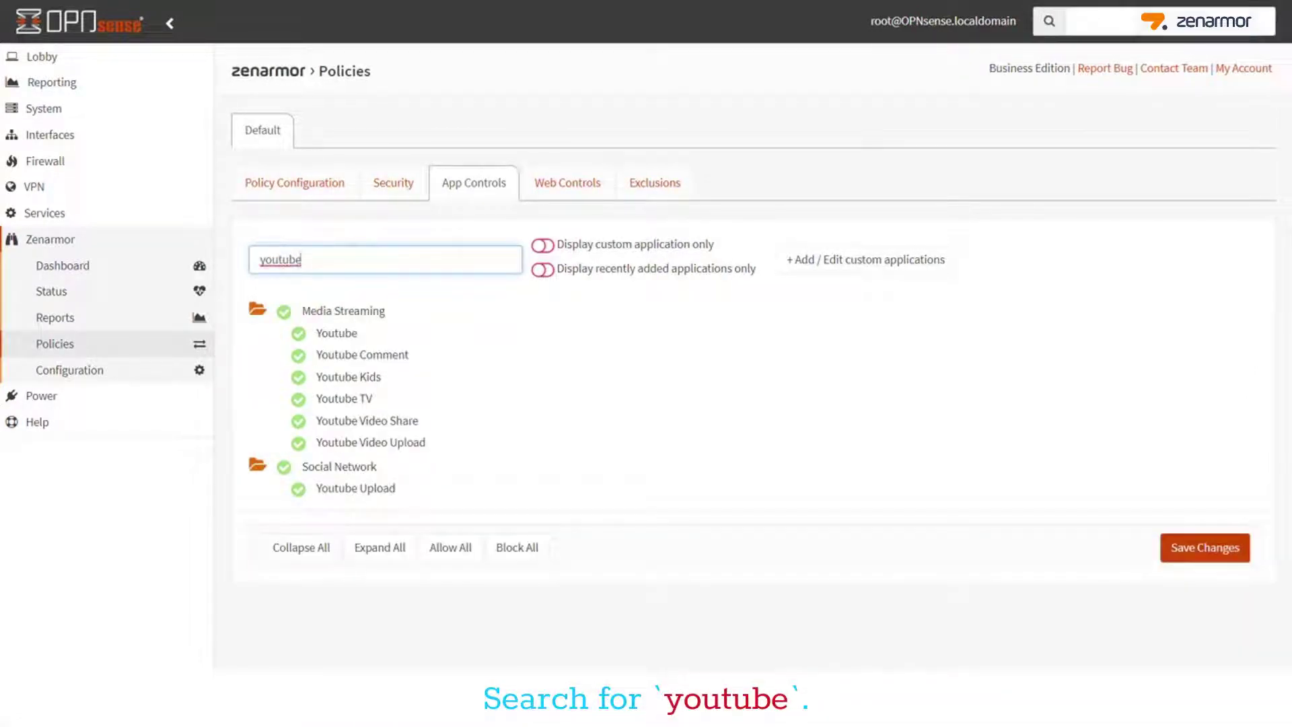
Step: Block all six Youtube applications in the Media Streaming category and save the policy changes
{"action": "left_click", "coordinate": [298, 333]}
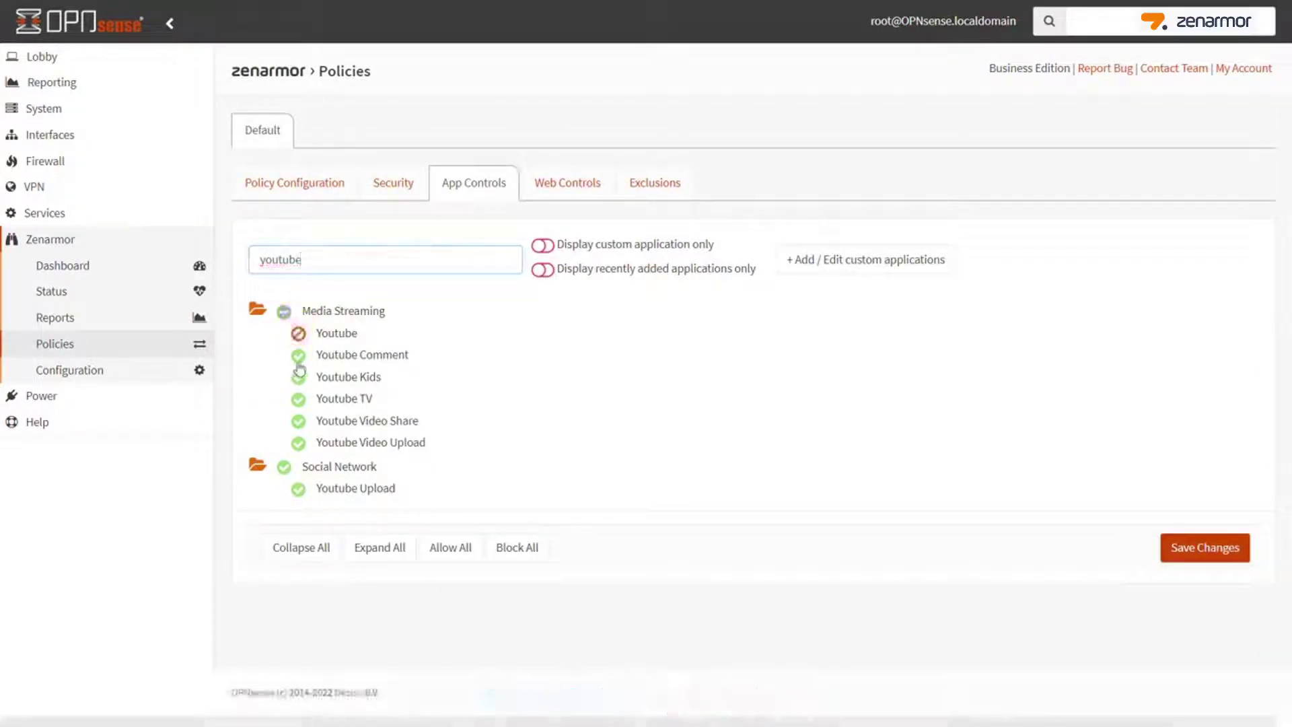
{"action": "left_click", "coordinate": [298, 356]}
{"action": "left_click", "coordinate": [298, 377]}
{"action": "left_click", "coordinate": [298, 399]}
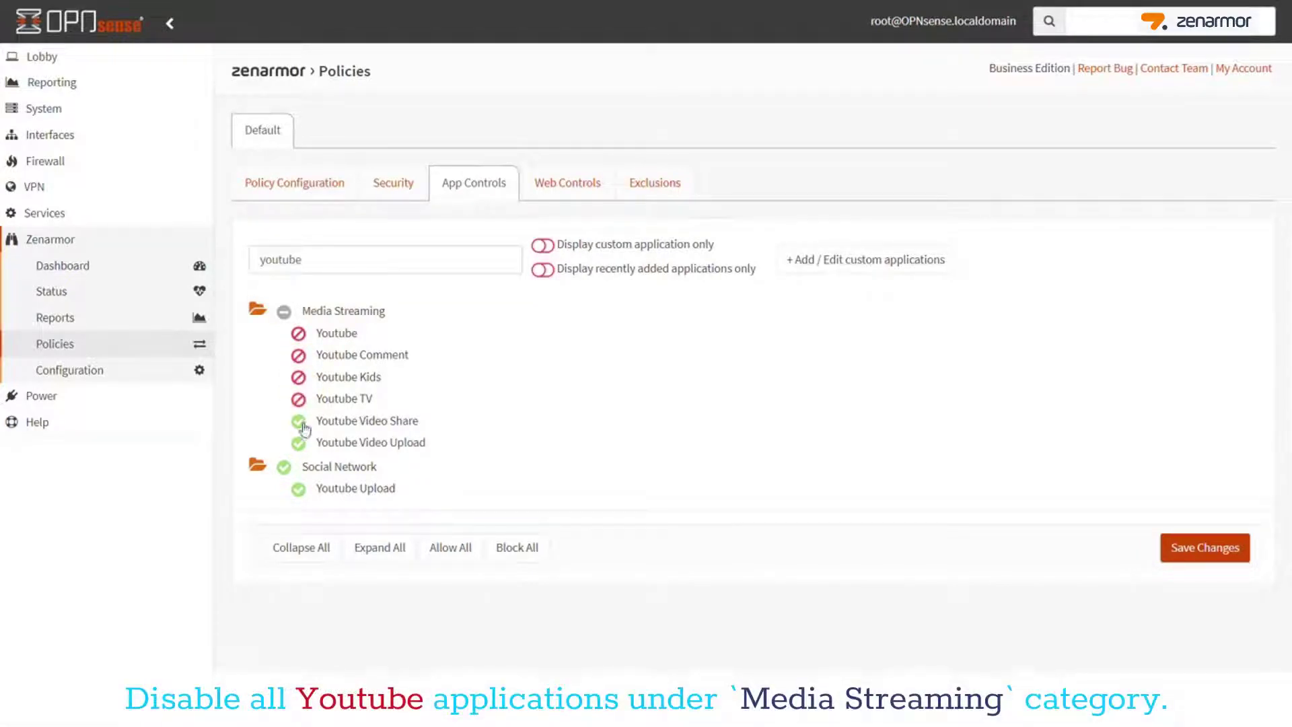
{"action": "left_click", "coordinate": [298, 421]}
{"action": "left_click", "coordinate": [298, 444]}
{"action": "left_click", "coordinate": [1198, 548]}
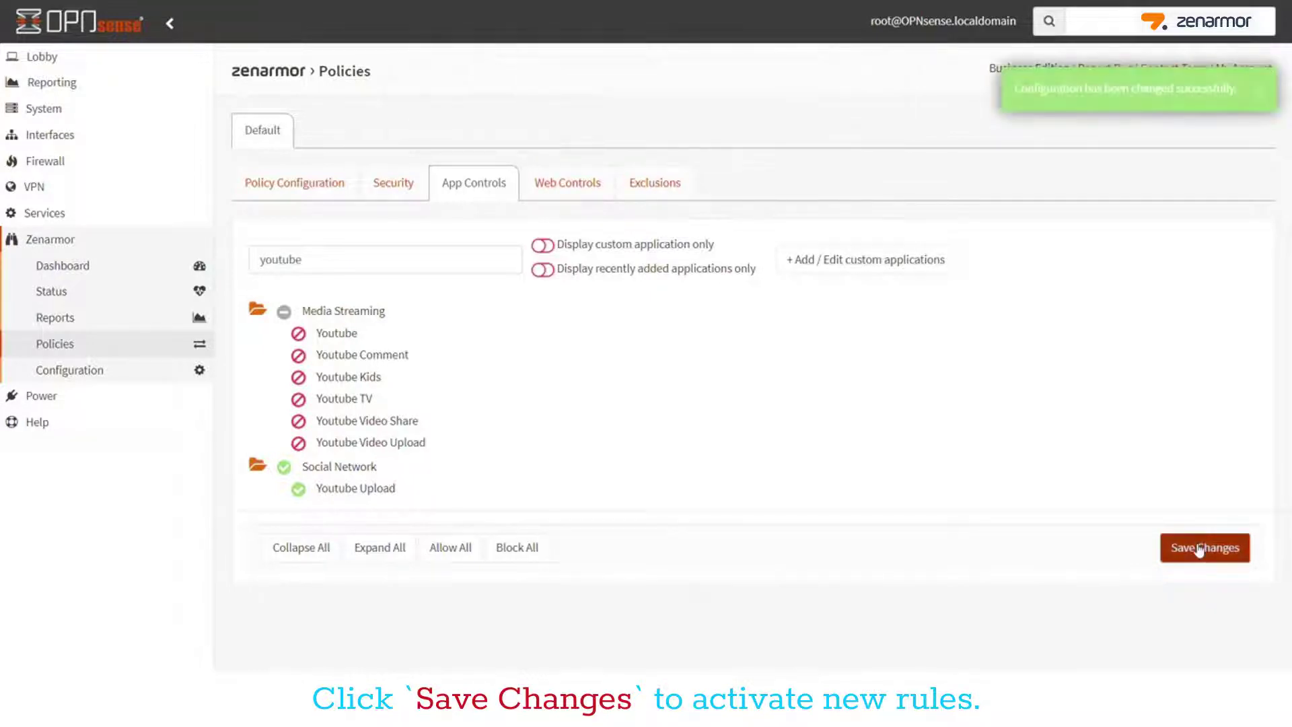
Step: Switch to YouTube in the client browser and try to play the first Simpsons video in the results
{"action": "key", "text": "alt+Tab"}
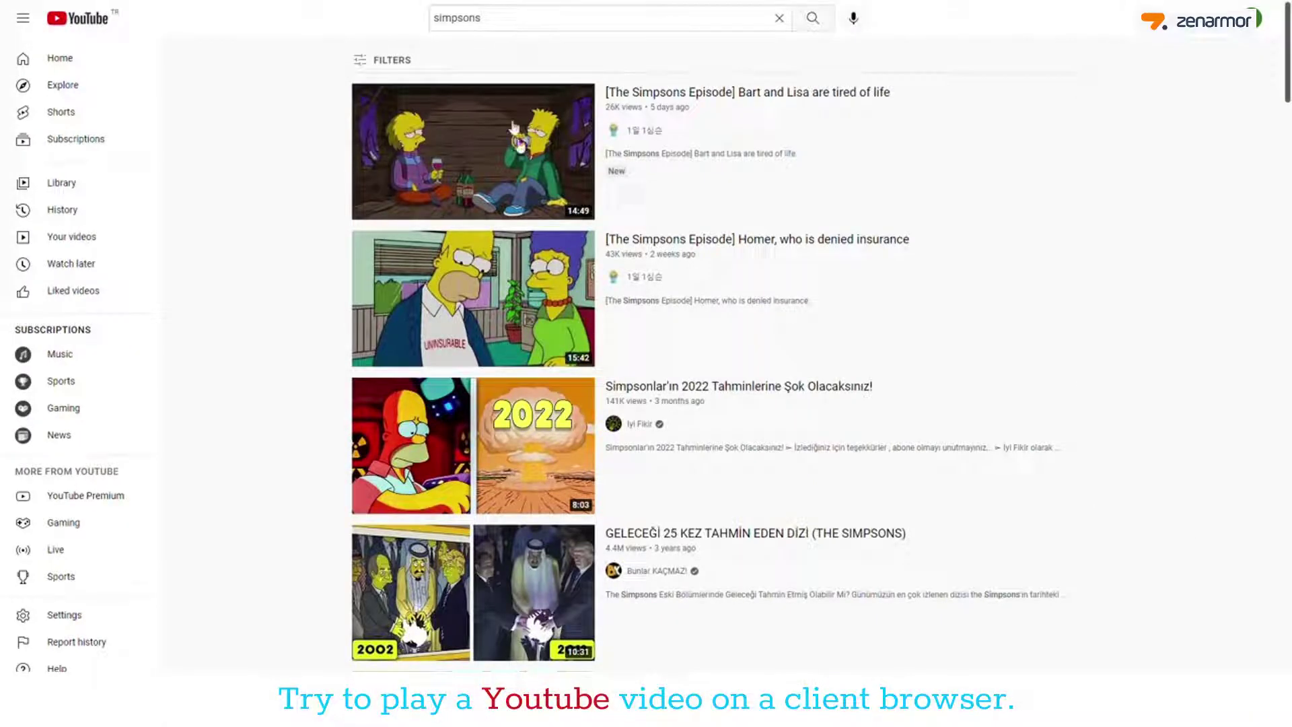
{"action": "left_click", "coordinate": [526, 164]}
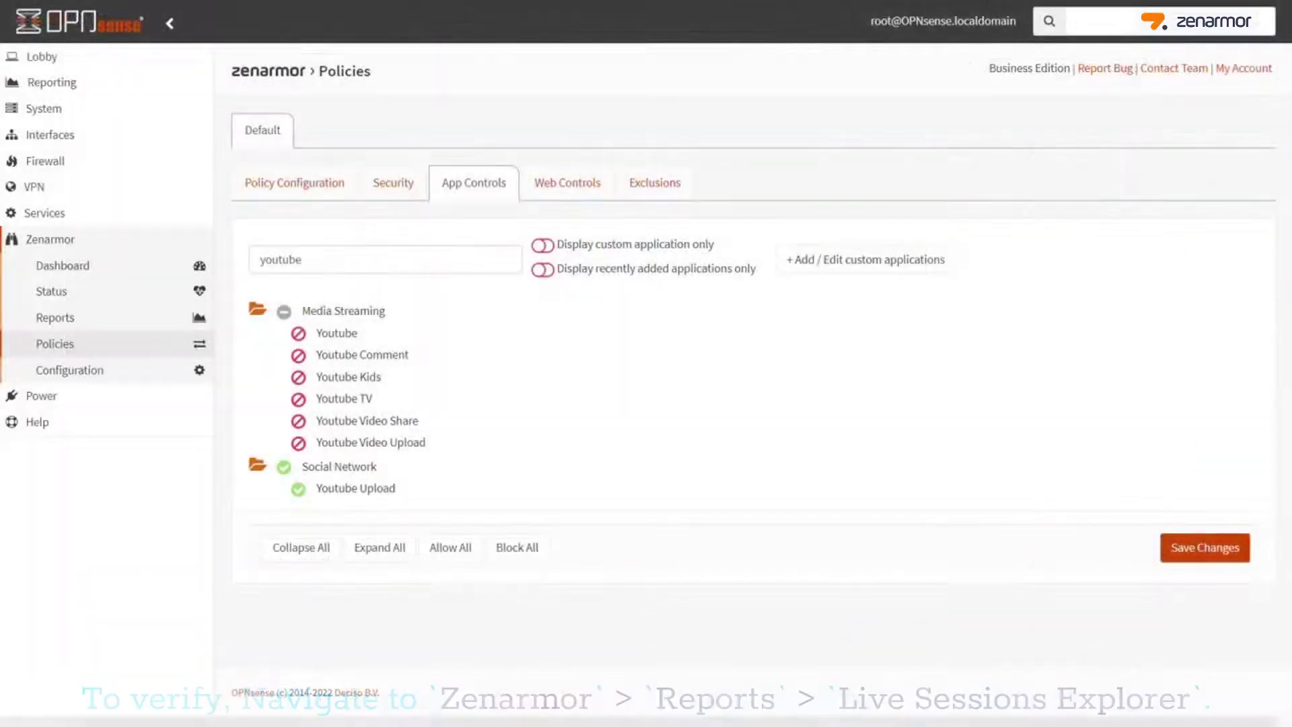
Step: Return to OPNsense and open the Live Sessions Explorer from the Zenarmor connection reports
{"action": "left_click", "coordinate": [64, 268]}
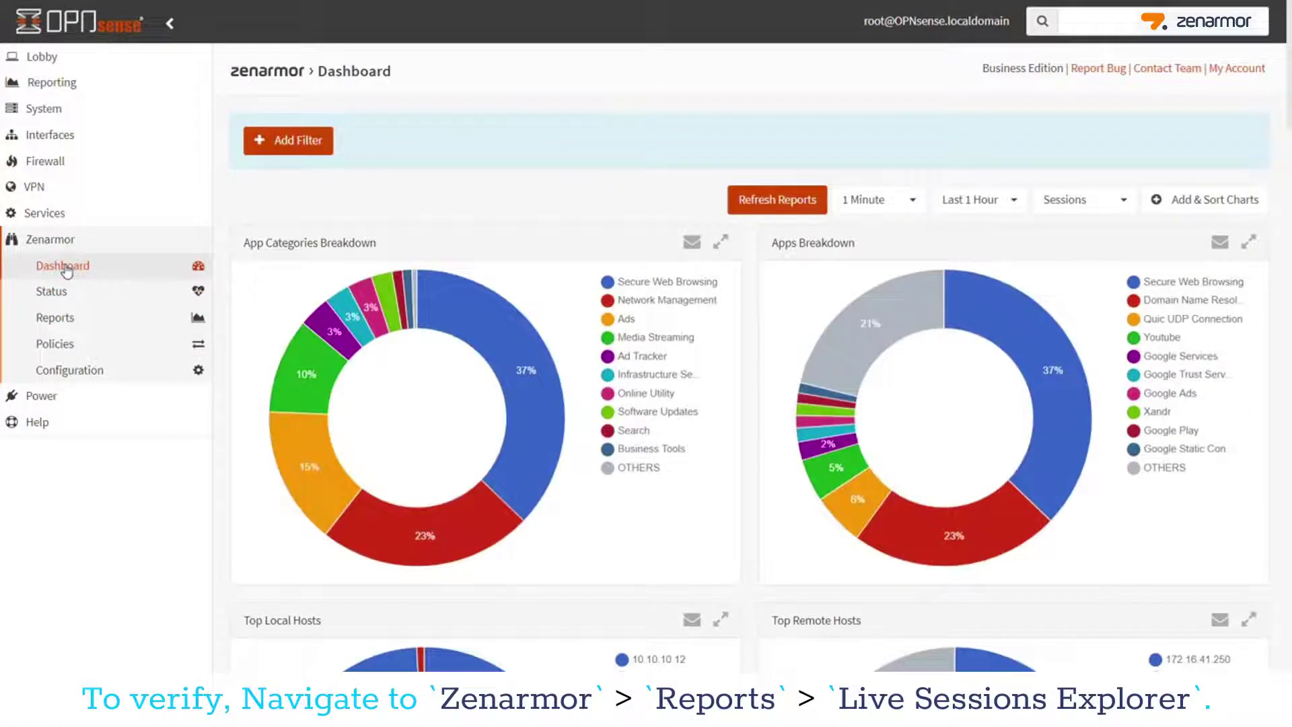
{"action": "left_click", "coordinate": [64, 323]}
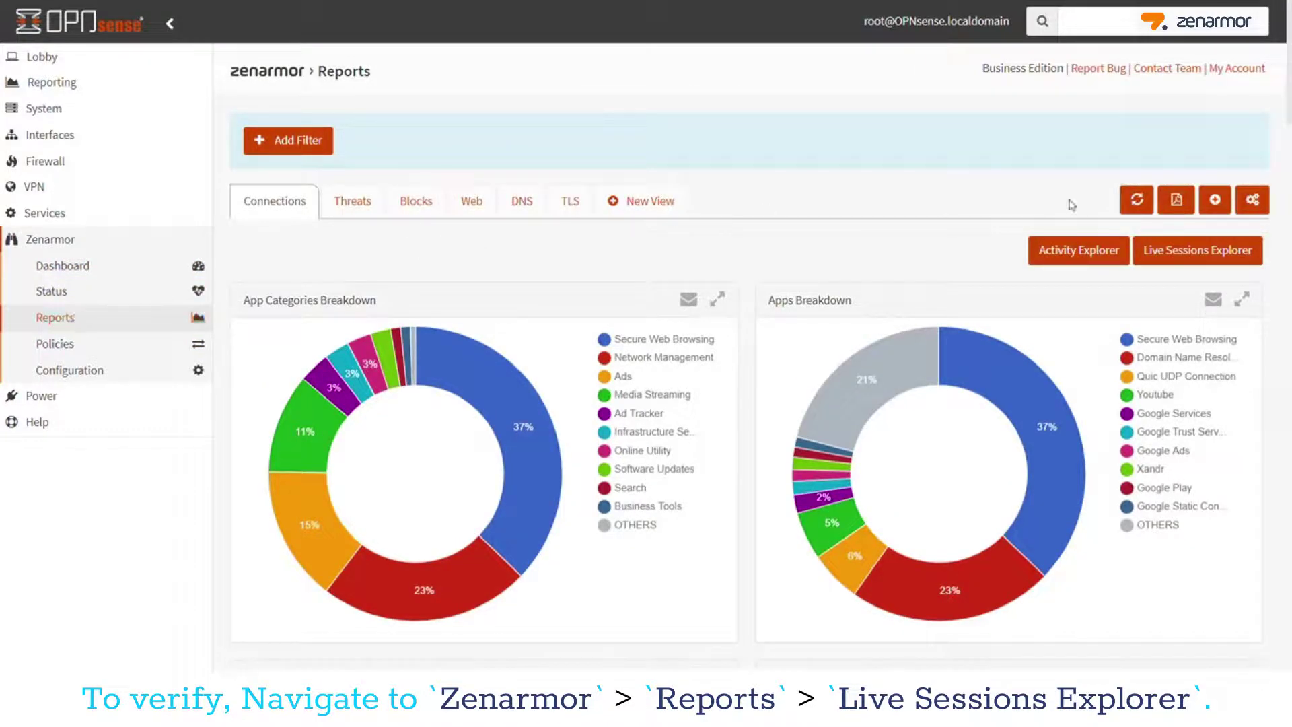
{"action": "left_click", "coordinate": [1211, 252]}
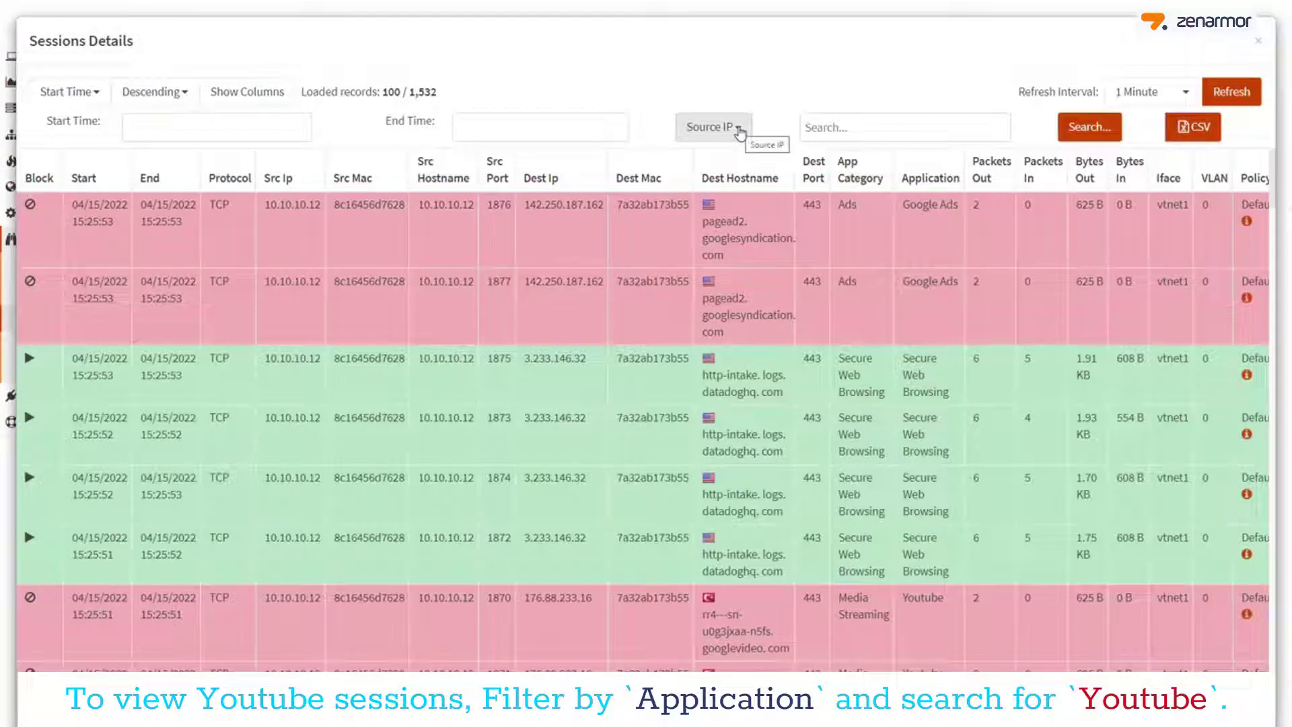
Step: Filter the live sessions by Application for "youtube", review the matching records and close the session details
{"action": "left_click", "coordinate": [740, 132]}
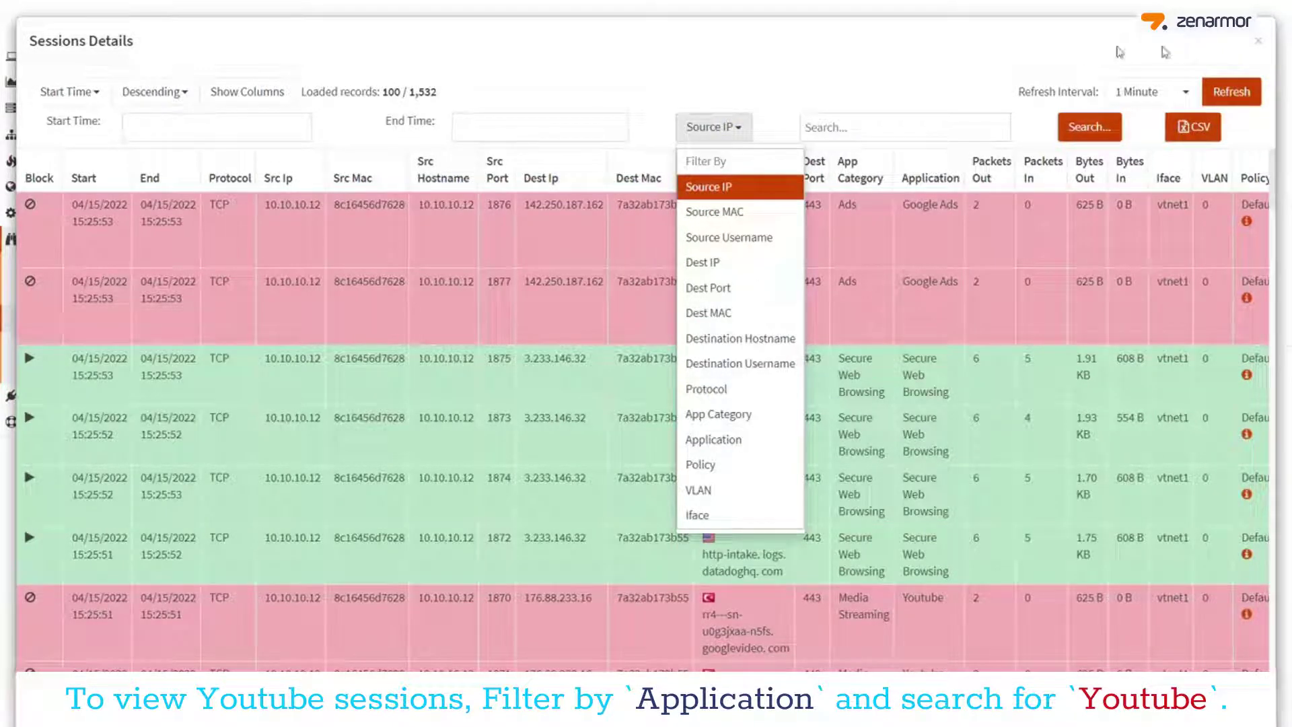
{"action": "left_click", "coordinate": [730, 439]}
{"action": "left_click", "coordinate": [856, 129]}
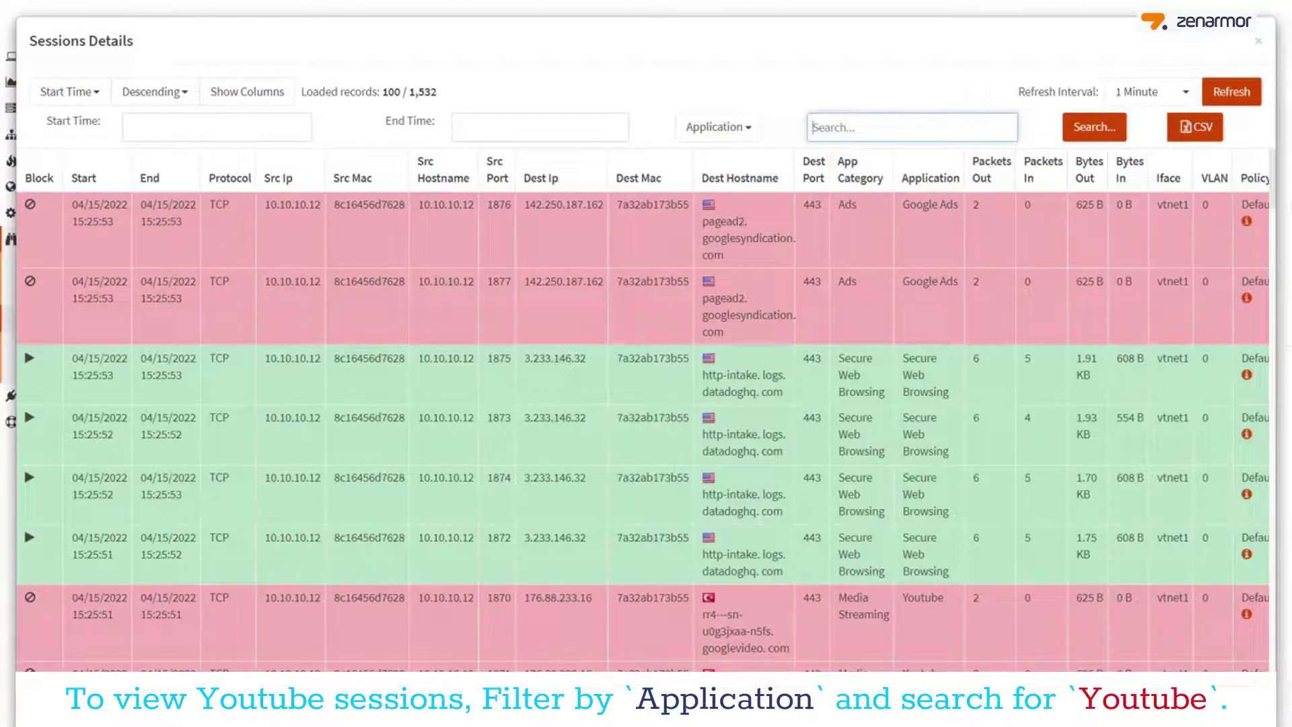
{"action": "type", "text": "youtube"}
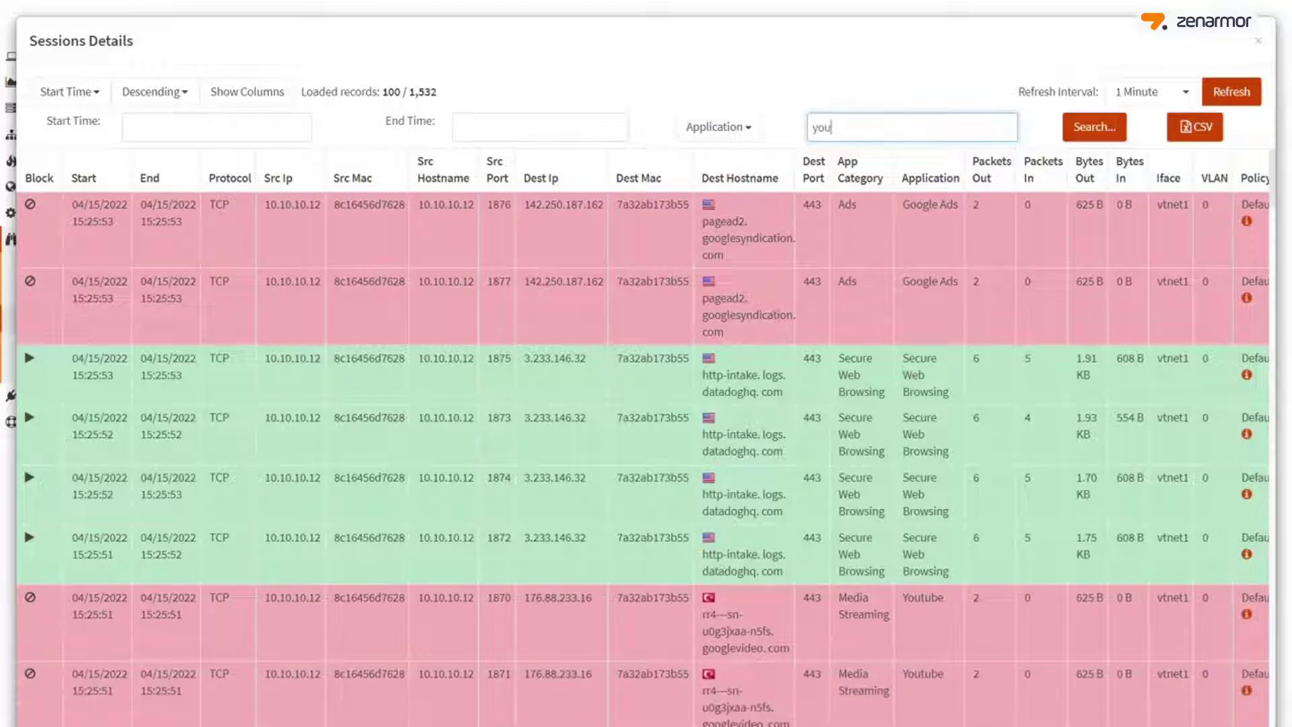
{"action": "left_click", "coordinate": [1085, 133]}
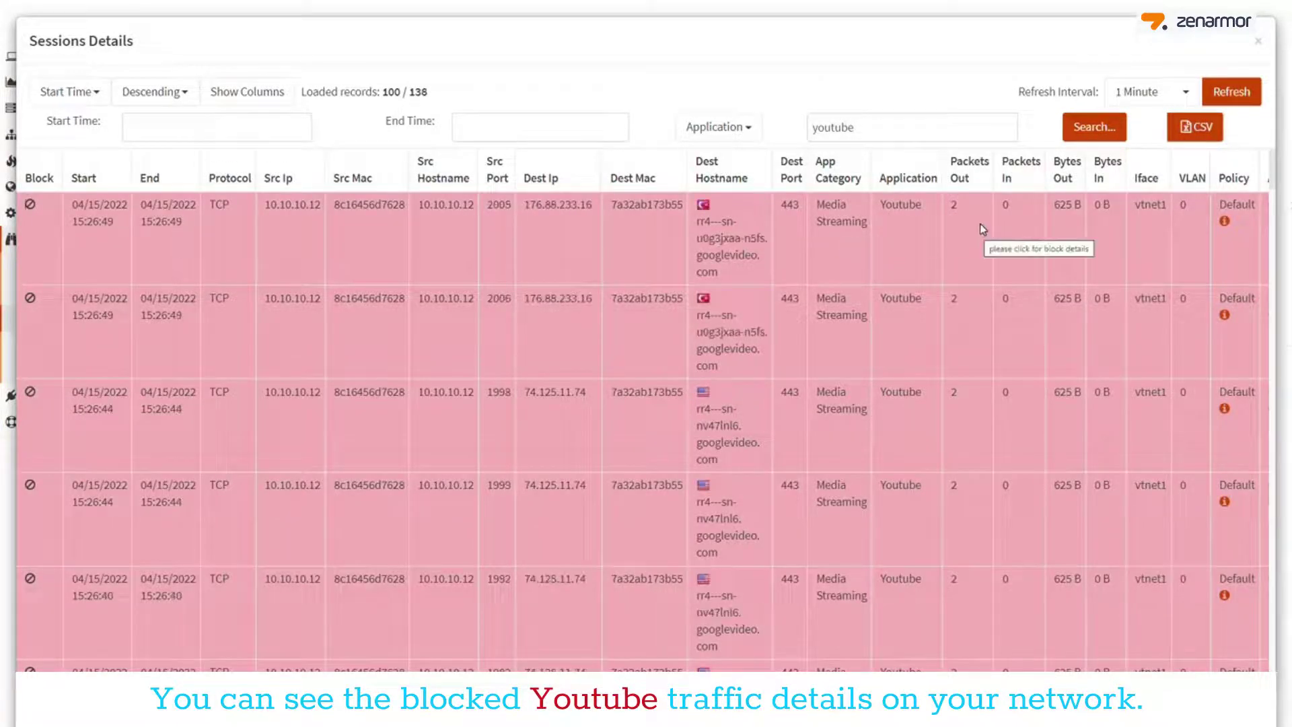
{"action": "scroll", "coordinate": [981, 224], "scroll_direction": "down", "scroll_amount": 8}
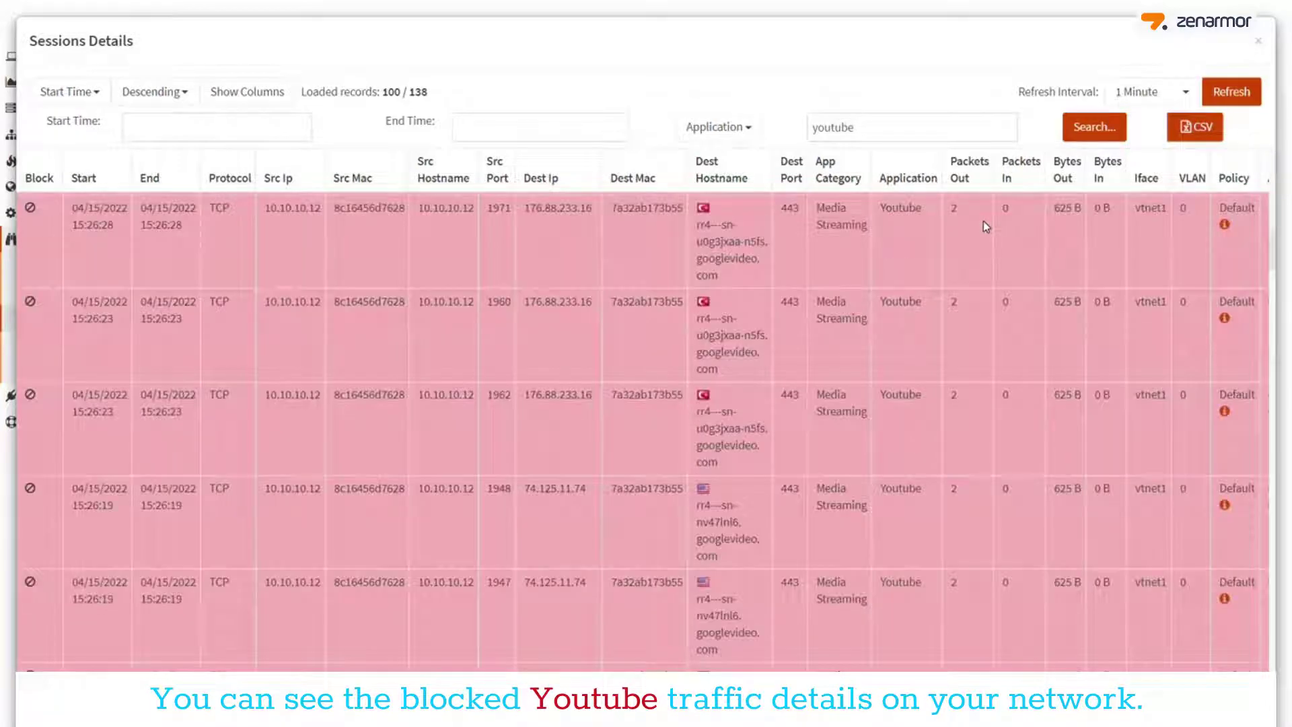
{"action": "scroll", "coordinate": [983, 224], "scroll_direction": "up", "scroll_amount": 8}
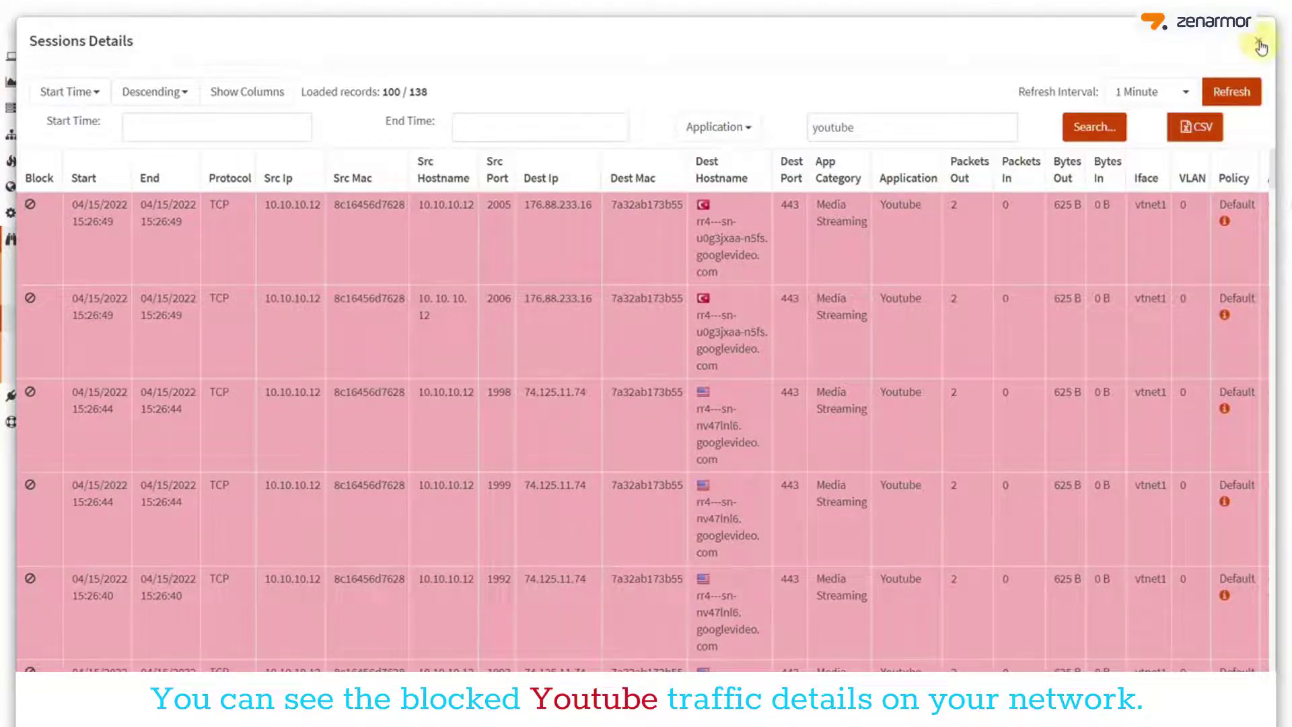
{"action": "left_click", "coordinate": [1261, 47]}
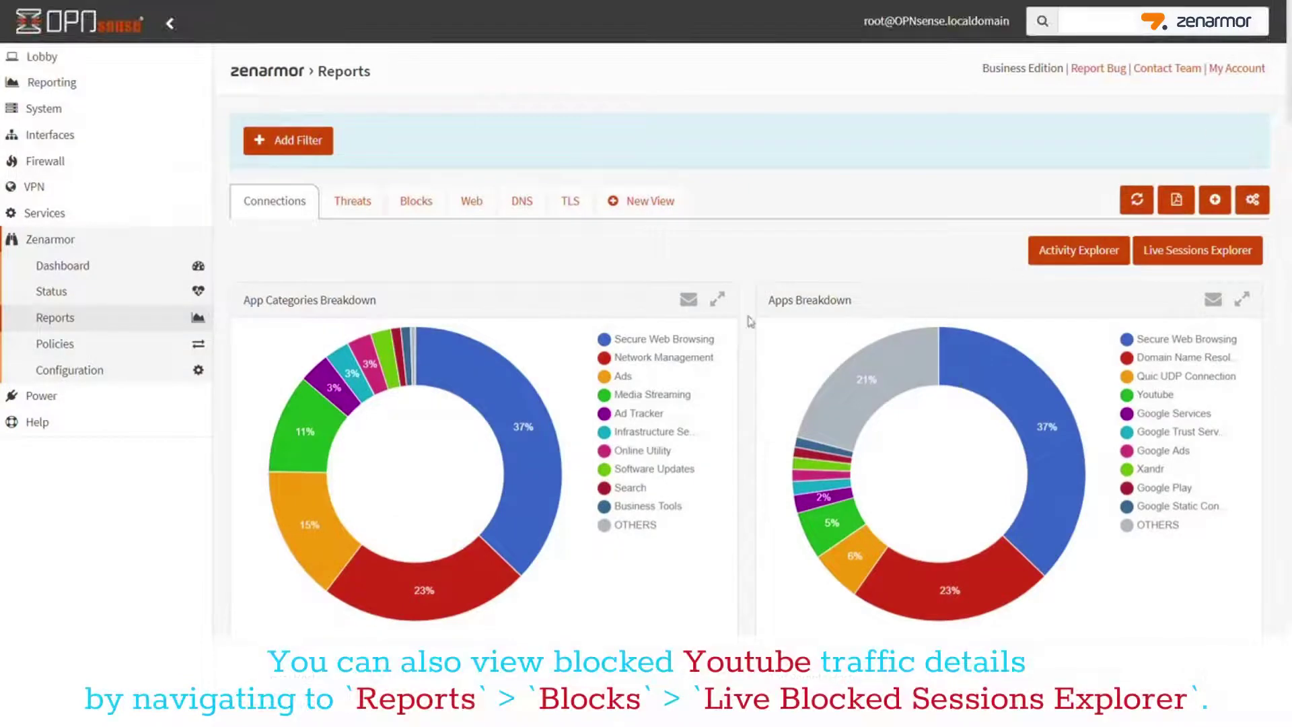
Step: Open the Live Blocked Sessions Explorer from the block reports and filter it by Block Signature for "youtube"
{"action": "left_click", "coordinate": [424, 203]}
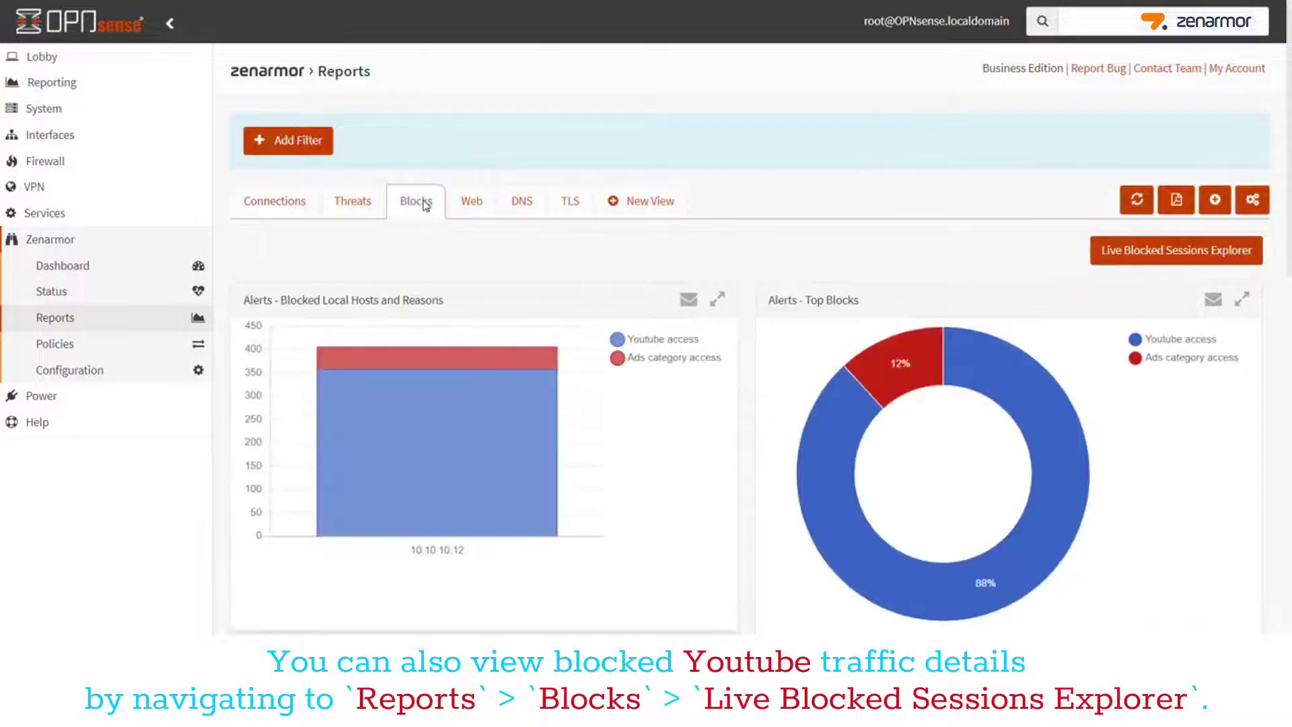
{"action": "left_click", "coordinate": [1195, 252]}
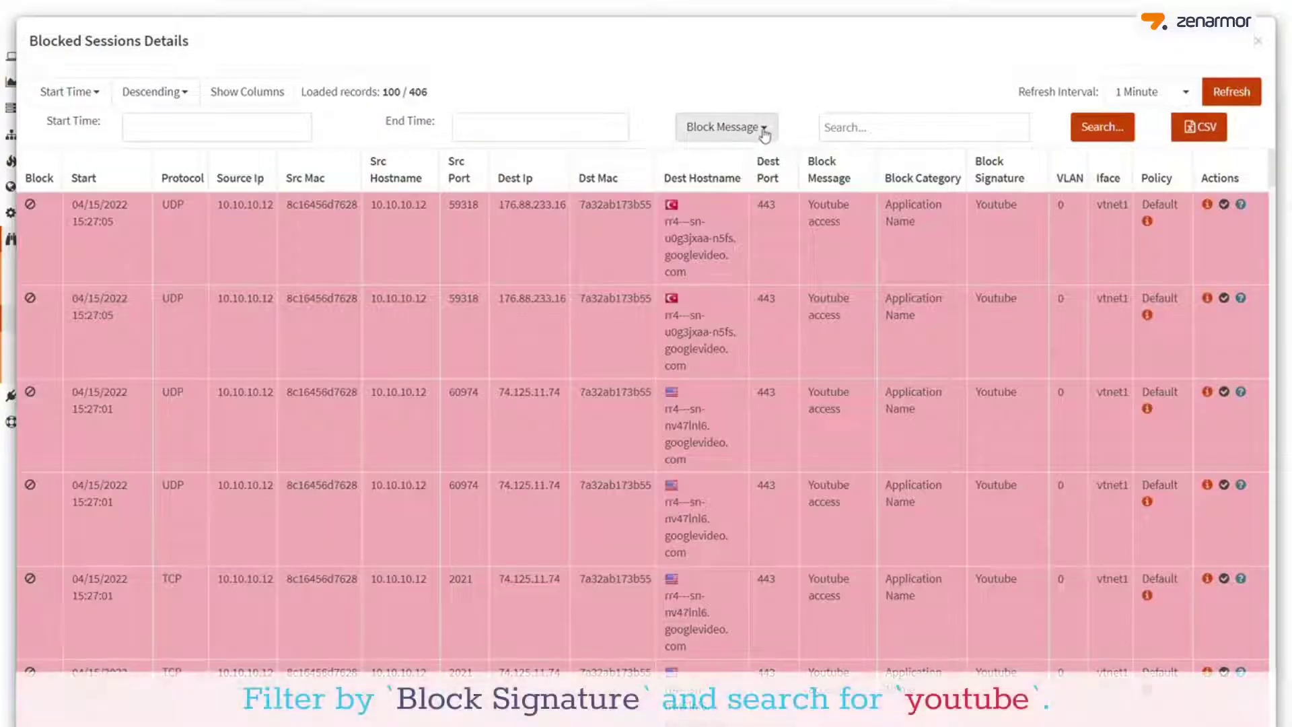
{"action": "left_click", "coordinate": [765, 132]}
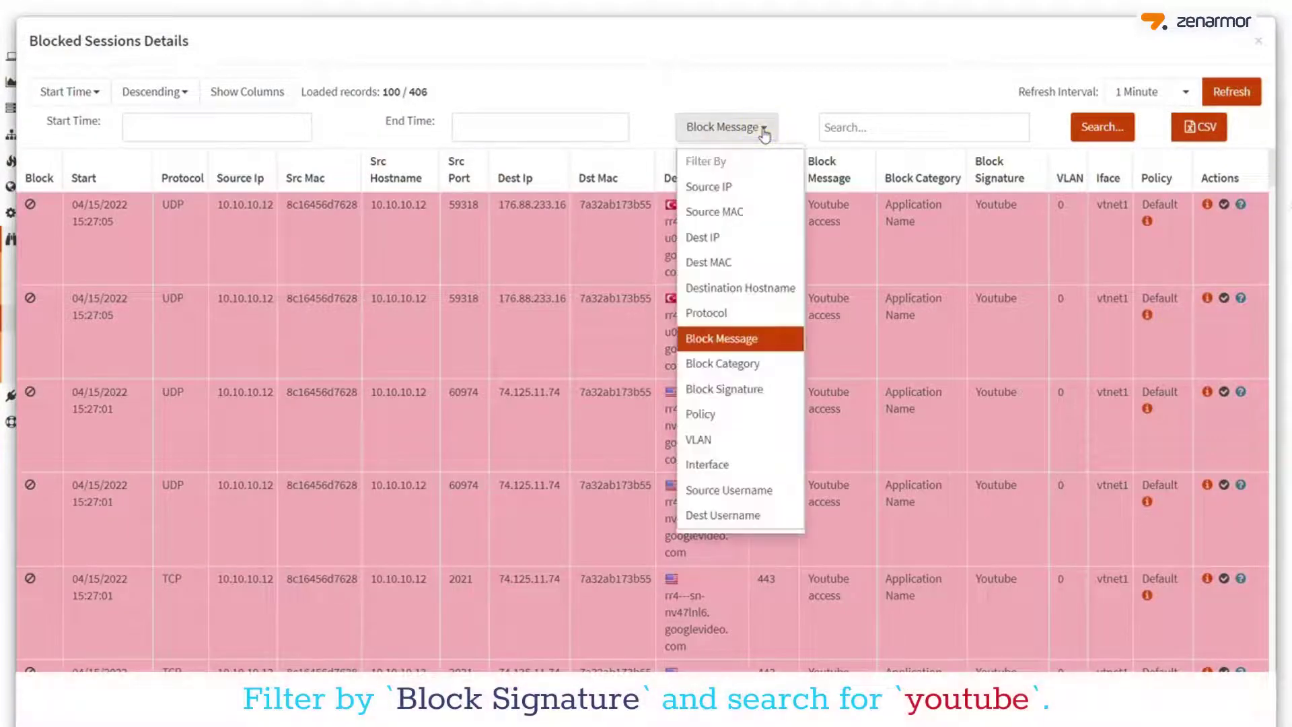
{"action": "left_click", "coordinate": [765, 389]}
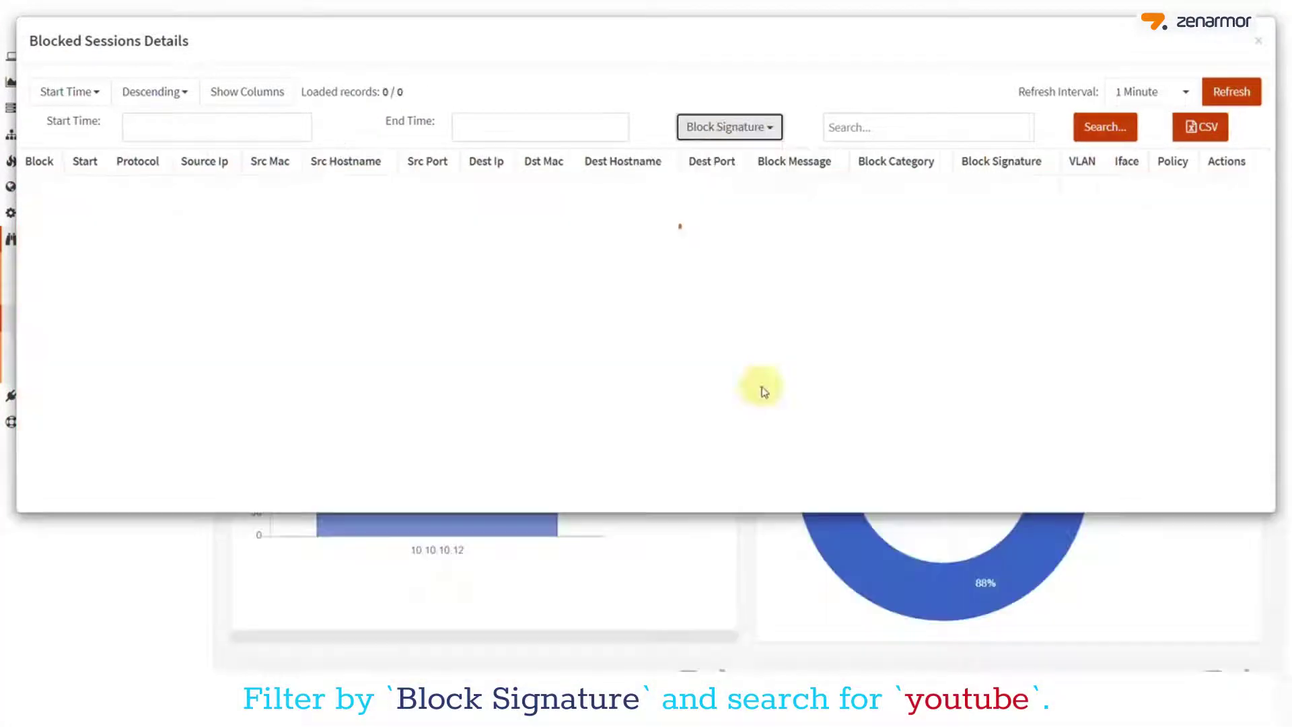
{"action": "left_click", "coordinate": [862, 129]}
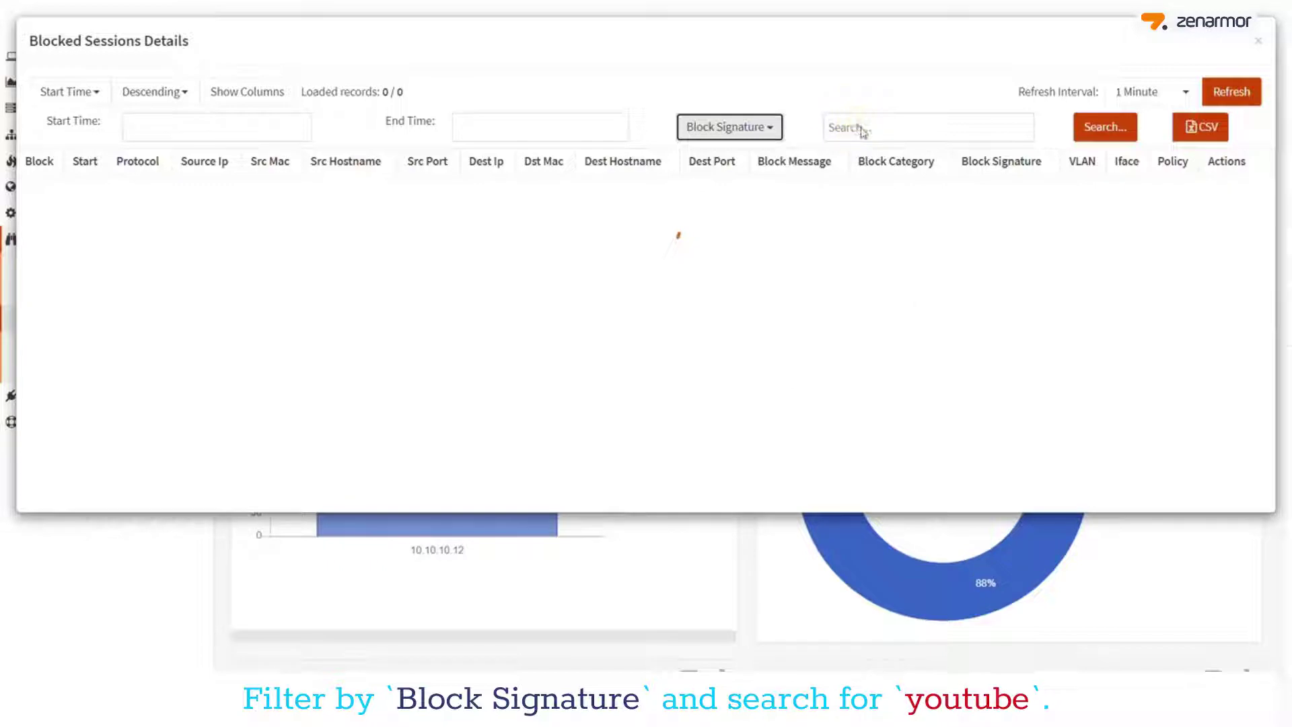
{"action": "left_click", "coordinate": [861, 131]}
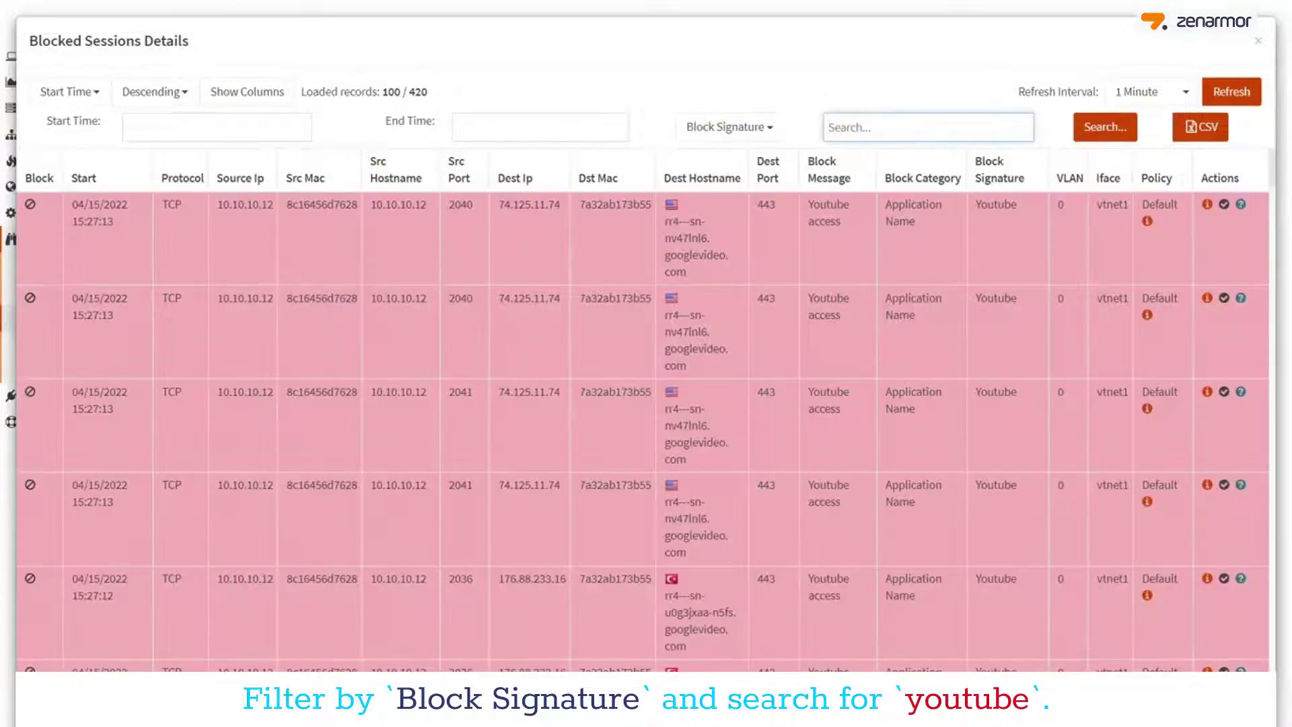
{"action": "type", "text": "youtube"}
{"action": "left_click", "coordinate": [1106, 127]}
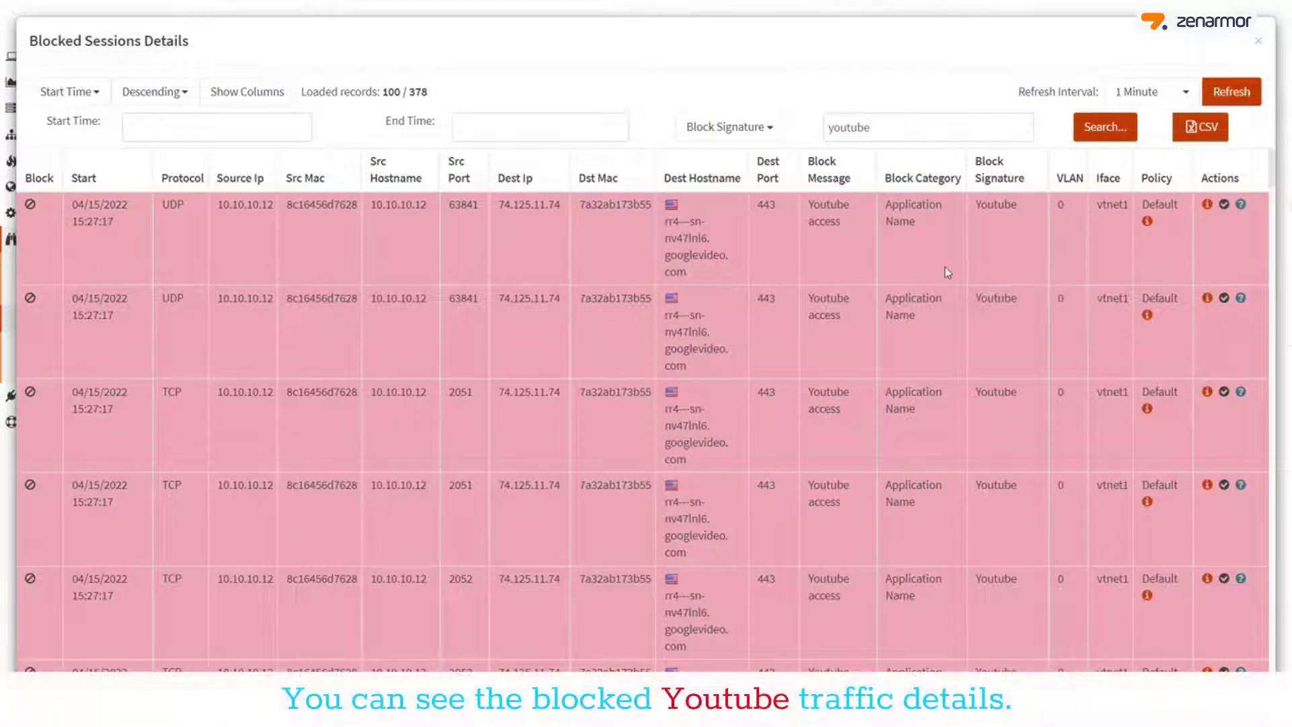
{"action": "scroll", "coordinate": [945, 267], "scroll_direction": "down", "scroll_amount": 5}
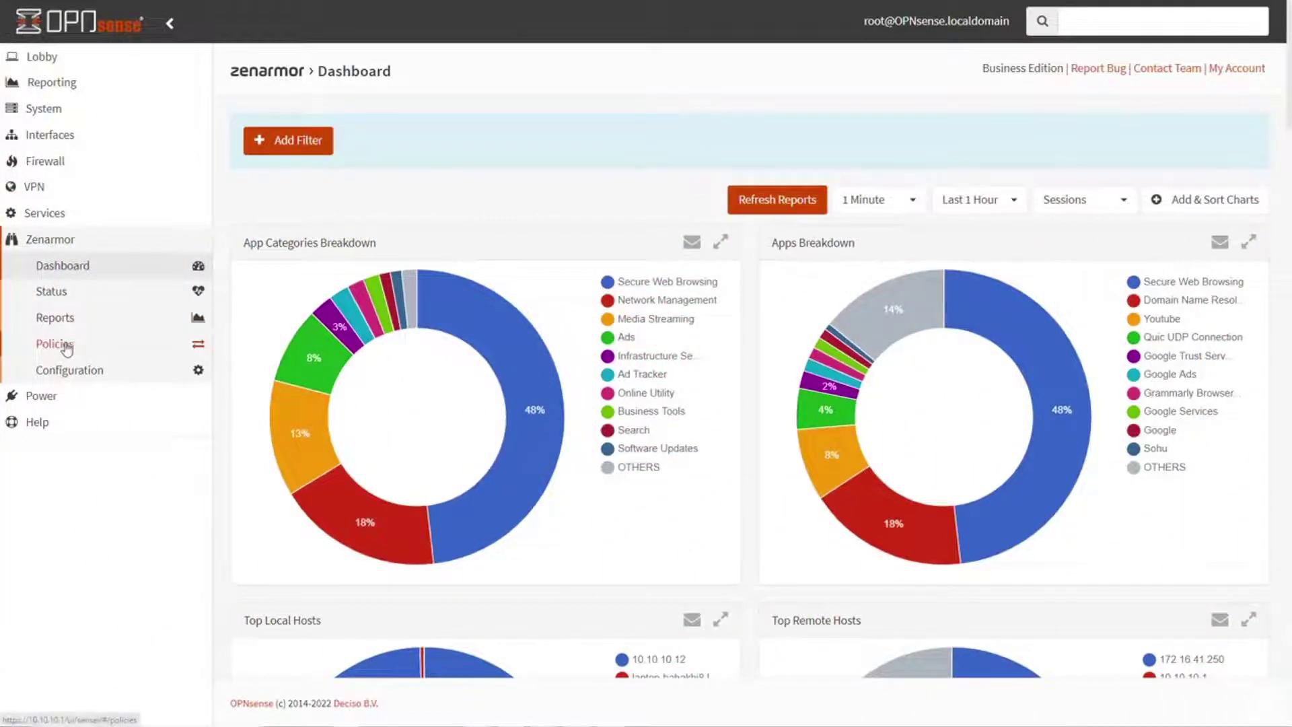
Step: Open the Default policy's app controls again and expand the Media Streaming category to review its applications
{"action": "left_click", "coordinate": [64, 342]}
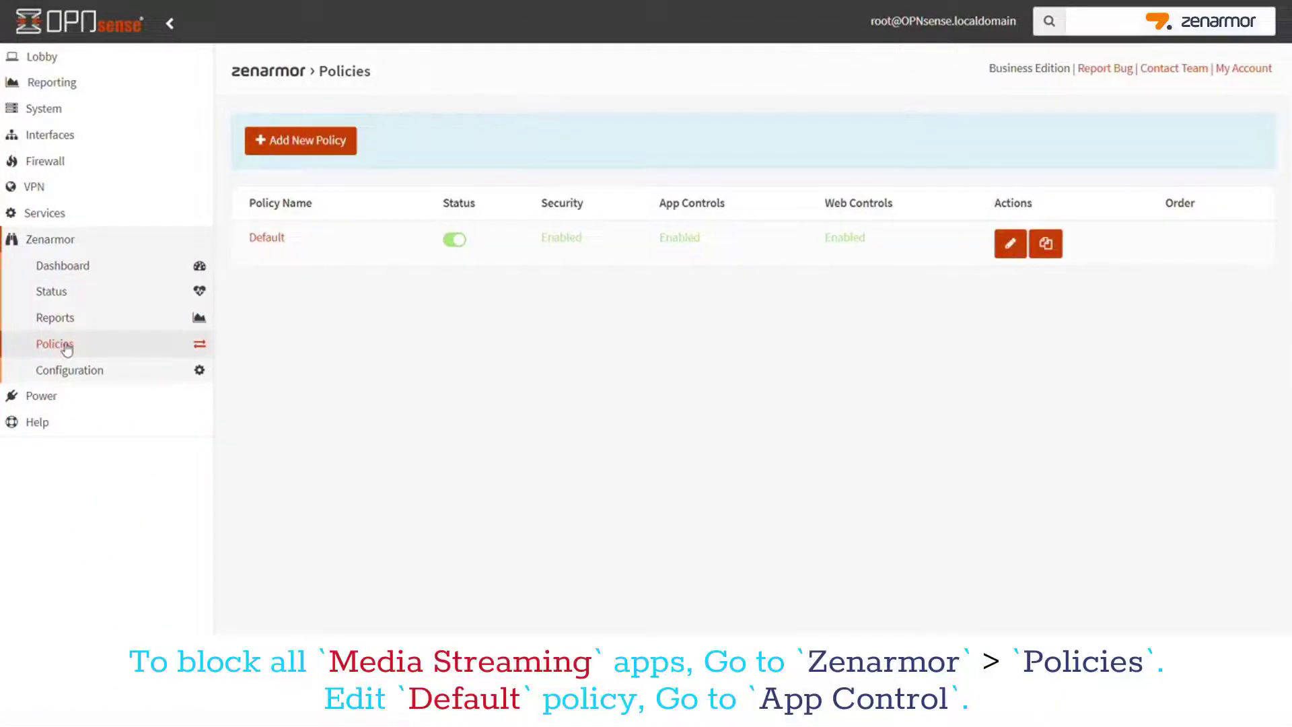
{"action": "left_click", "coordinate": [268, 239]}
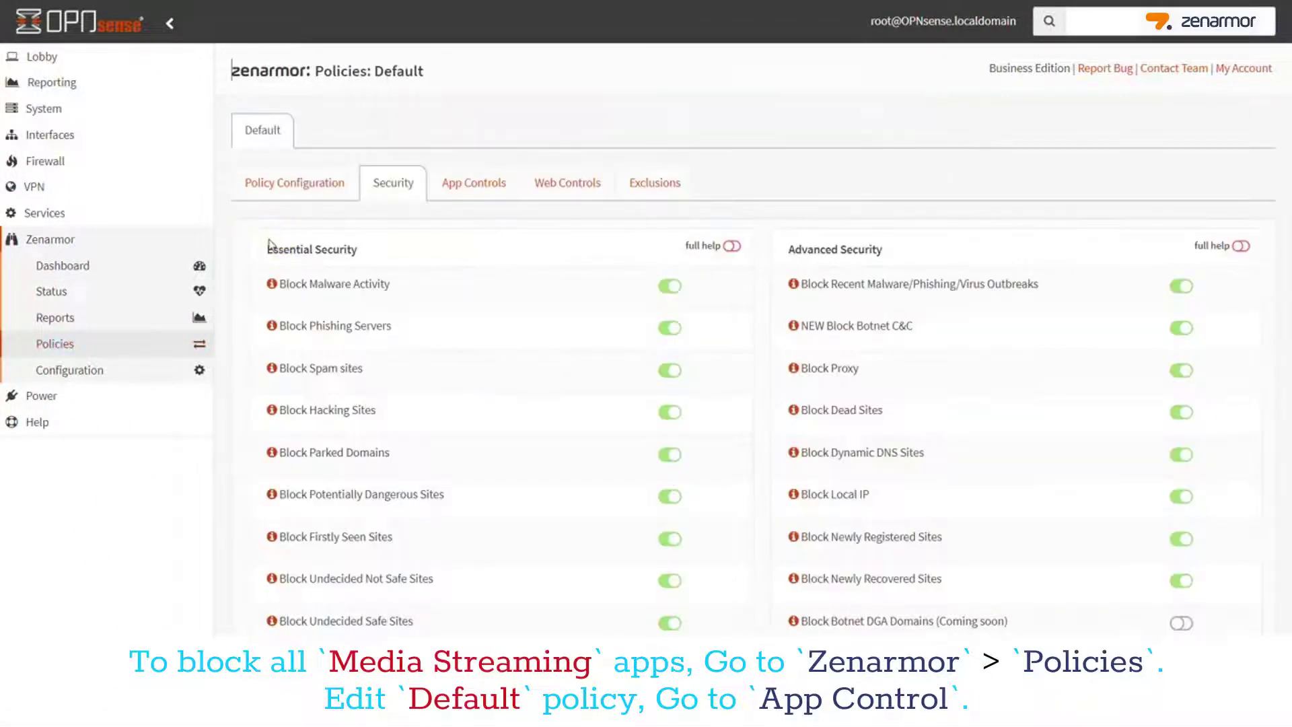
{"action": "left_click", "coordinate": [473, 191]}
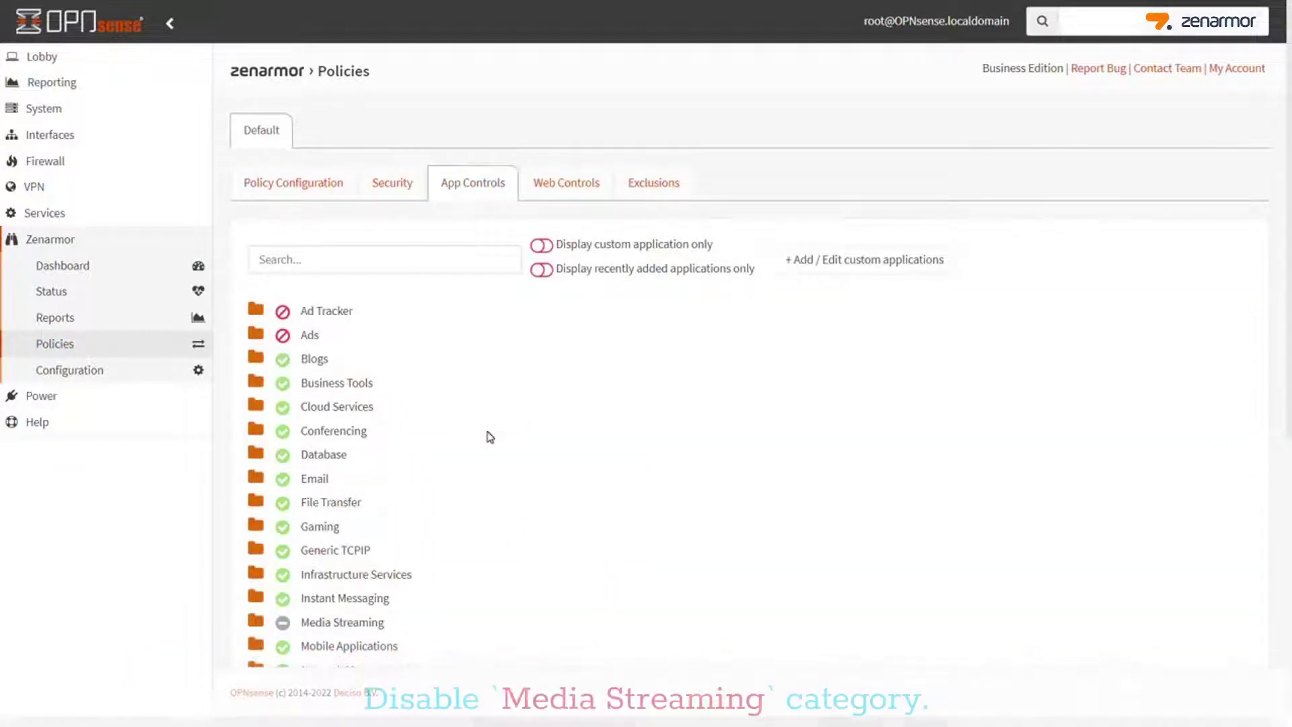
{"action": "left_click", "coordinate": [255, 620]}
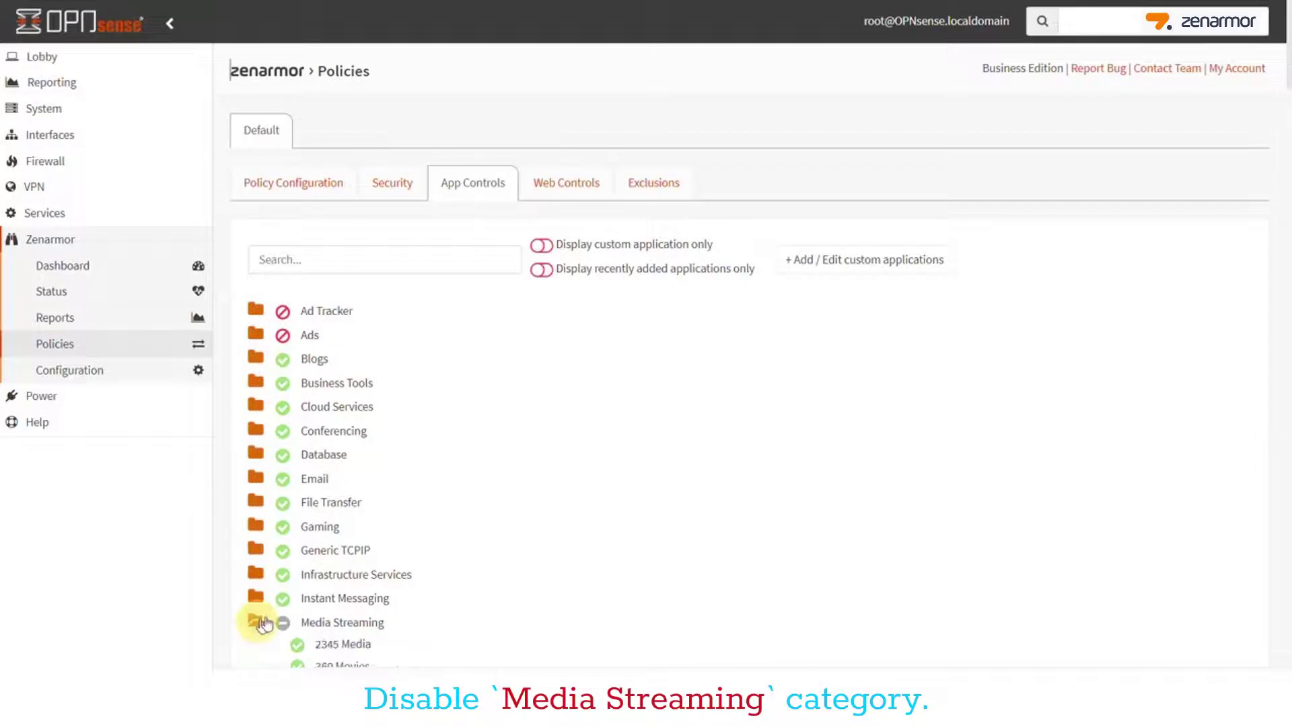
{"action": "scroll", "coordinate": [434, 583], "scroll_direction": "down", "scroll_amount": 9}
{"action": "scroll", "coordinate": [434, 582], "scroll_direction": "up", "scroll_amount": 9}
{"action": "scroll", "coordinate": [434, 582], "scroll_direction": "down", "scroll_amount": 9}
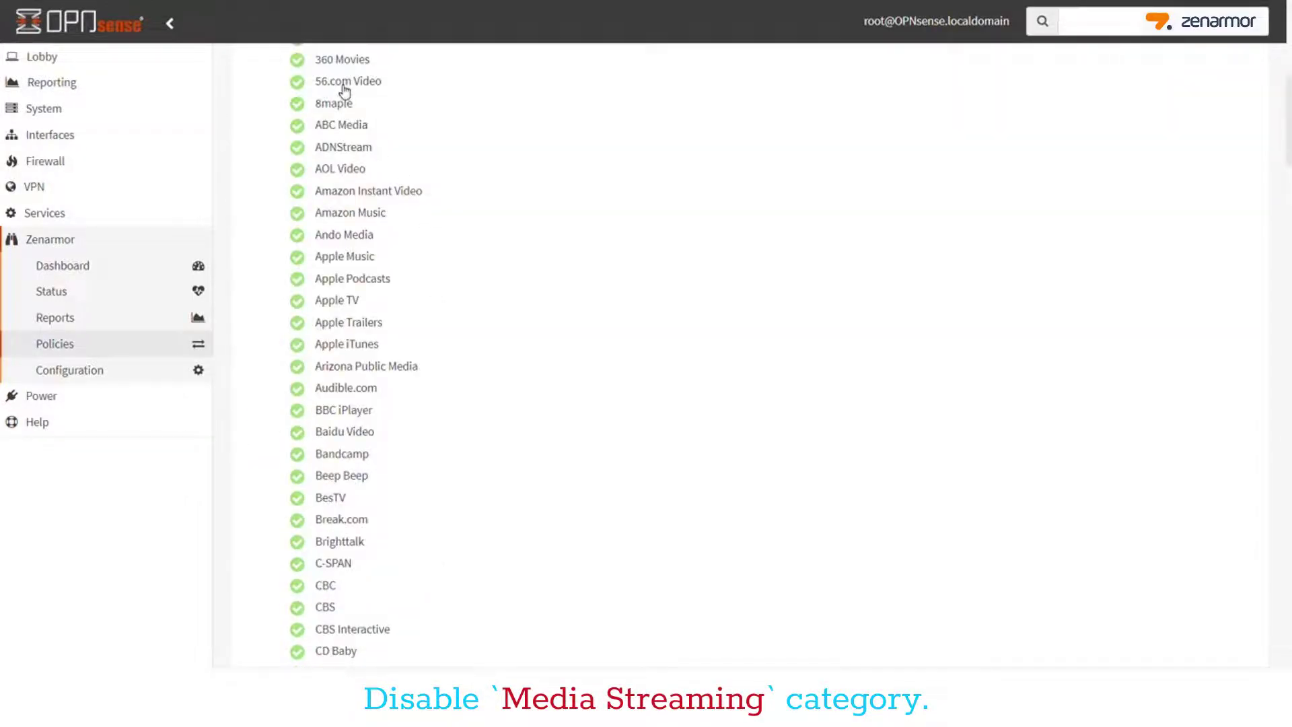
{"action": "scroll", "coordinate": [436, 350], "scroll_direction": "up", "scroll_amount": 9}
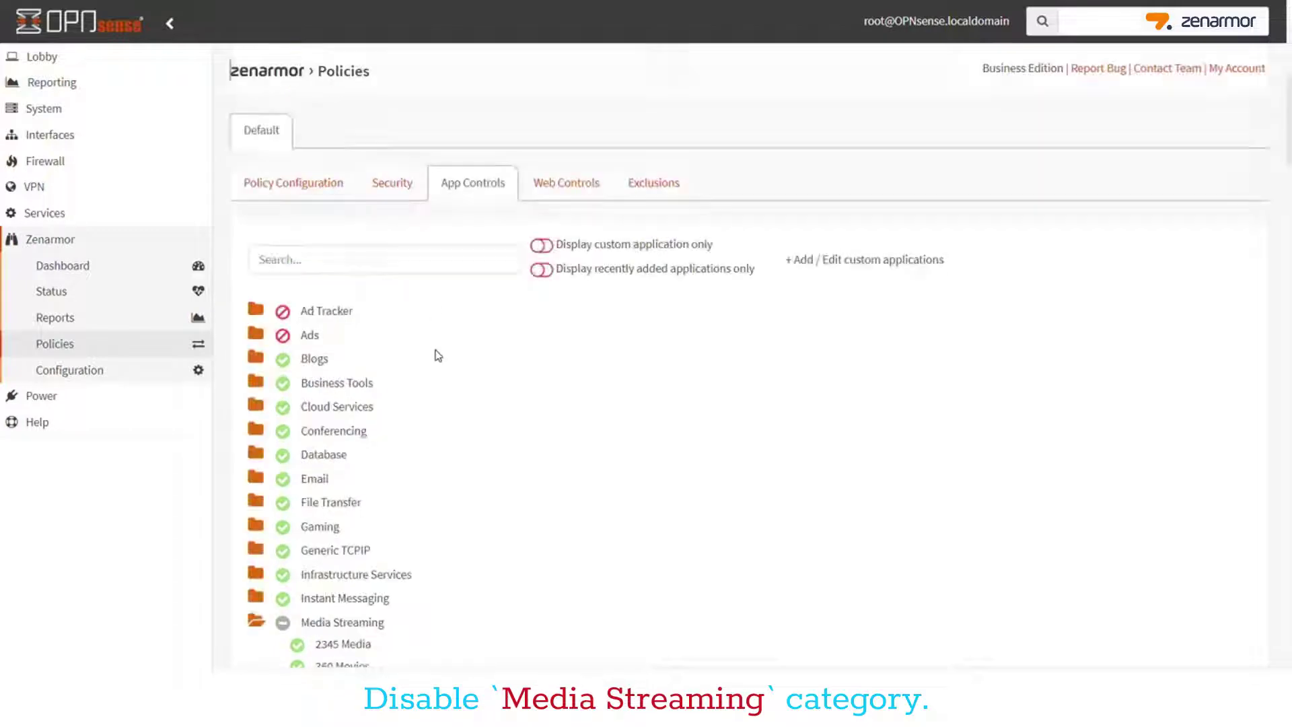
Step: Block the entire Media Streaming category and save the policy changes
{"action": "left_click", "coordinate": [283, 623]}
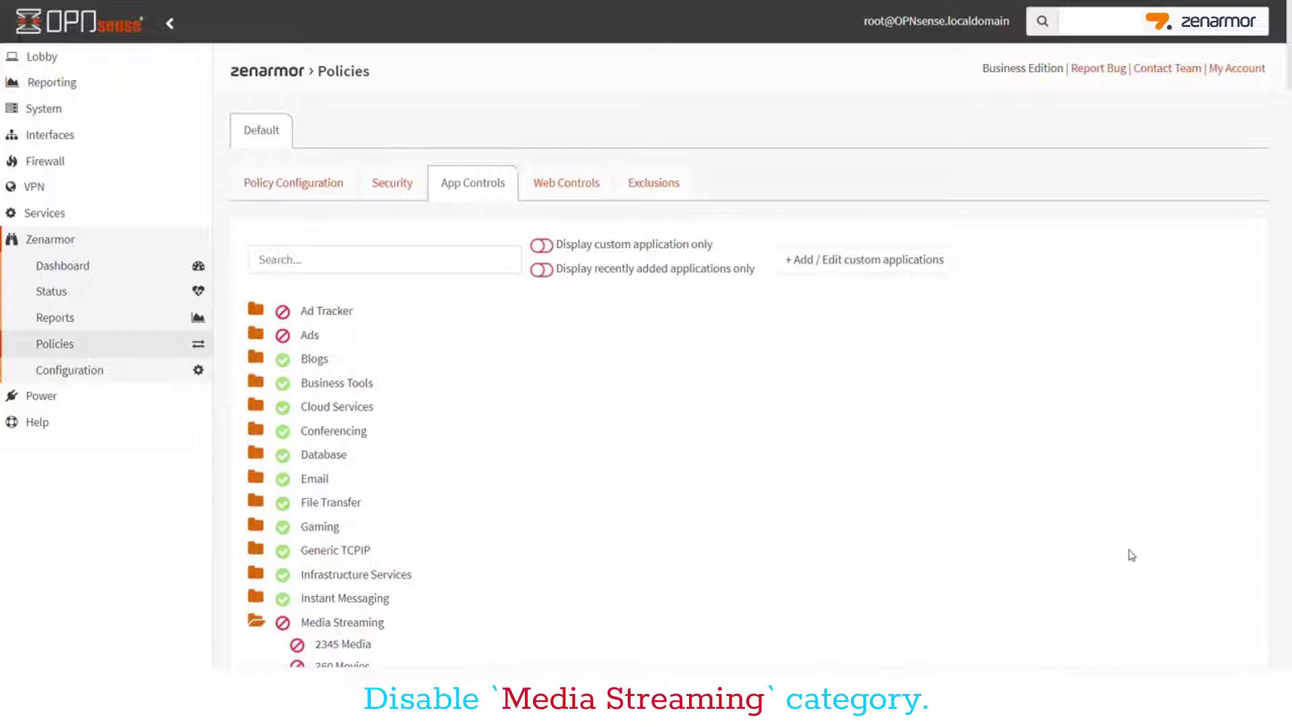
{"action": "scroll", "coordinate": [1071, 543], "scroll_direction": "down", "scroll_amount": 9}
{"action": "scroll", "coordinate": [485, 429], "scroll_direction": "down", "scroll_amount": 3}
{"action": "scroll", "coordinate": [485, 429], "scroll_direction": "up", "scroll_amount": 15}
{"action": "scroll", "coordinate": [486, 465], "scroll_direction": "down", "scroll_amount": 20}
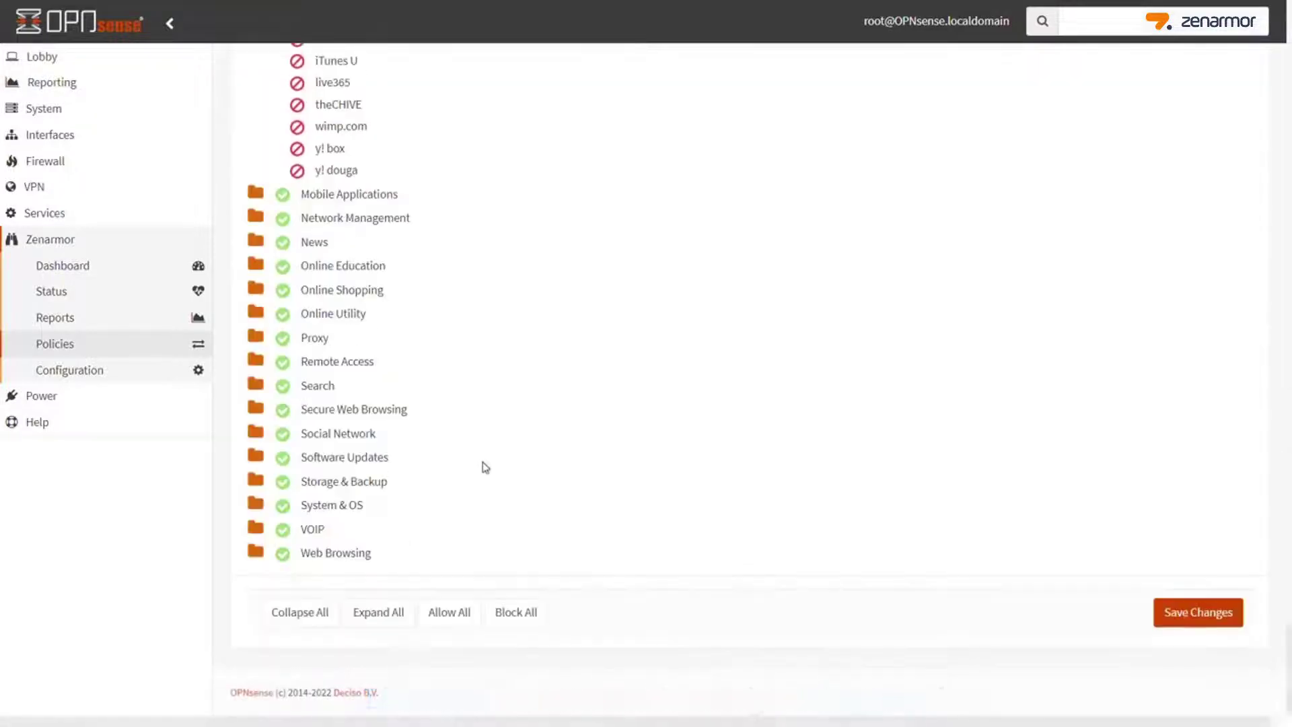
{"action": "left_click", "coordinate": [1196, 613]}
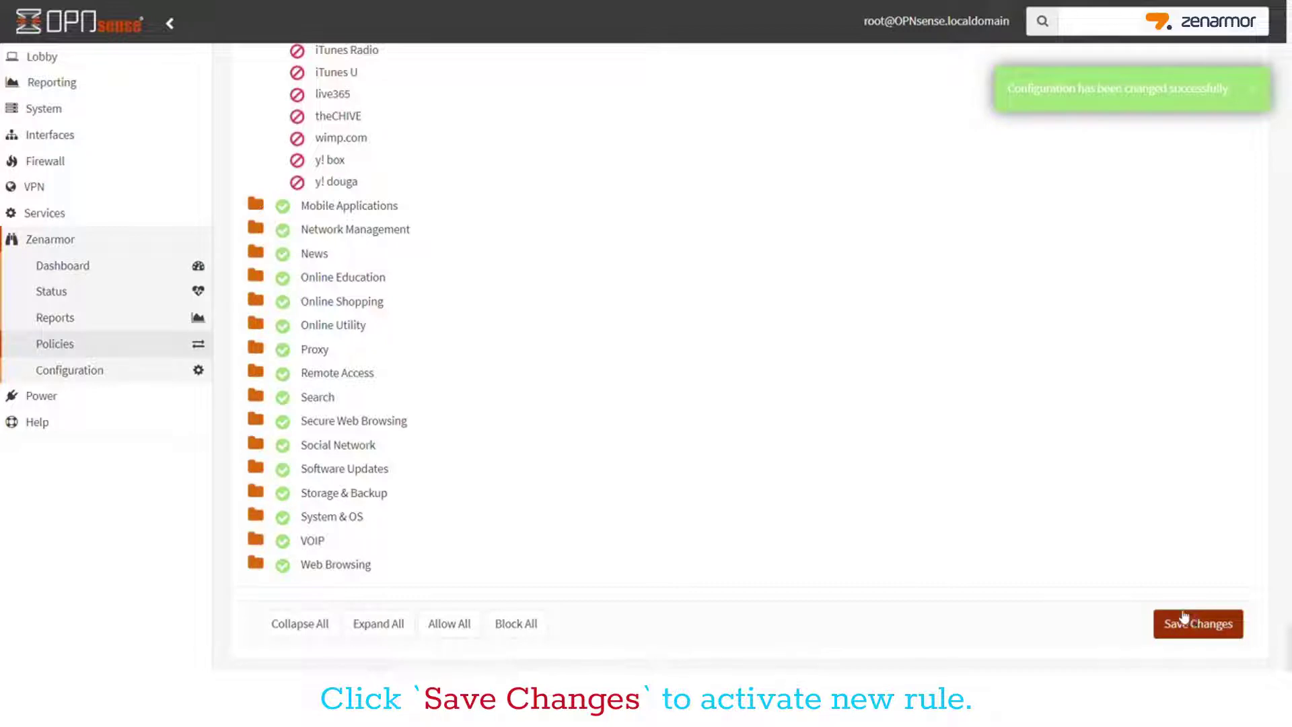
Step: Open the Zenarmor dashboard, search Google for "apple tv" in the client browser and try to visit tv.apple.com
{"action": "left_click", "coordinate": [89, 269]}
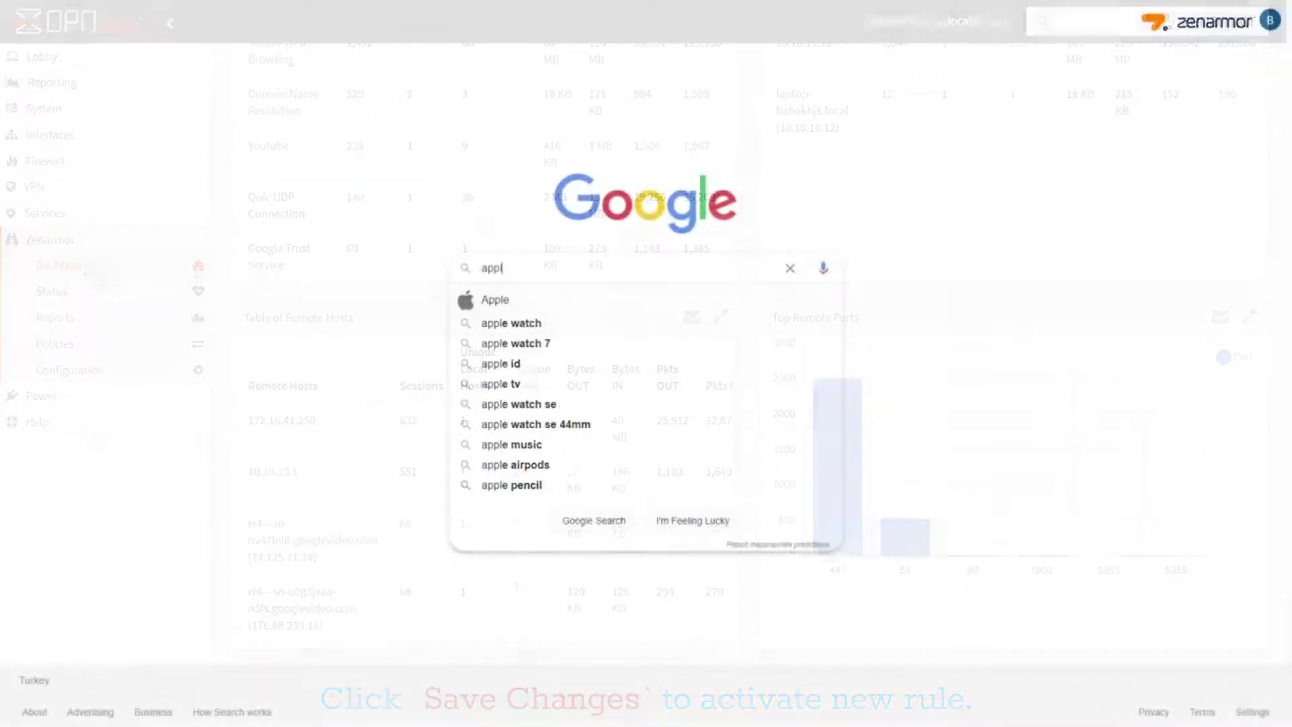
{"action": "type", "text": "e tv"}
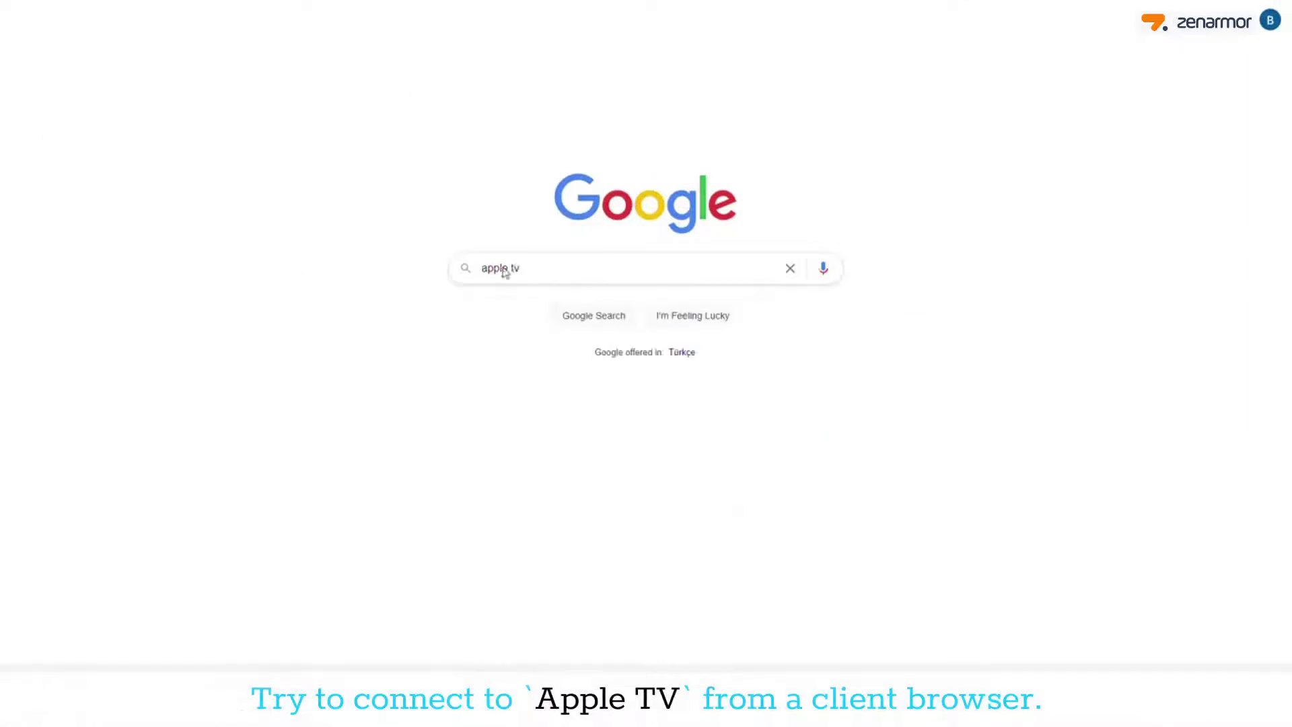
{"action": "key", "text": "Return"}
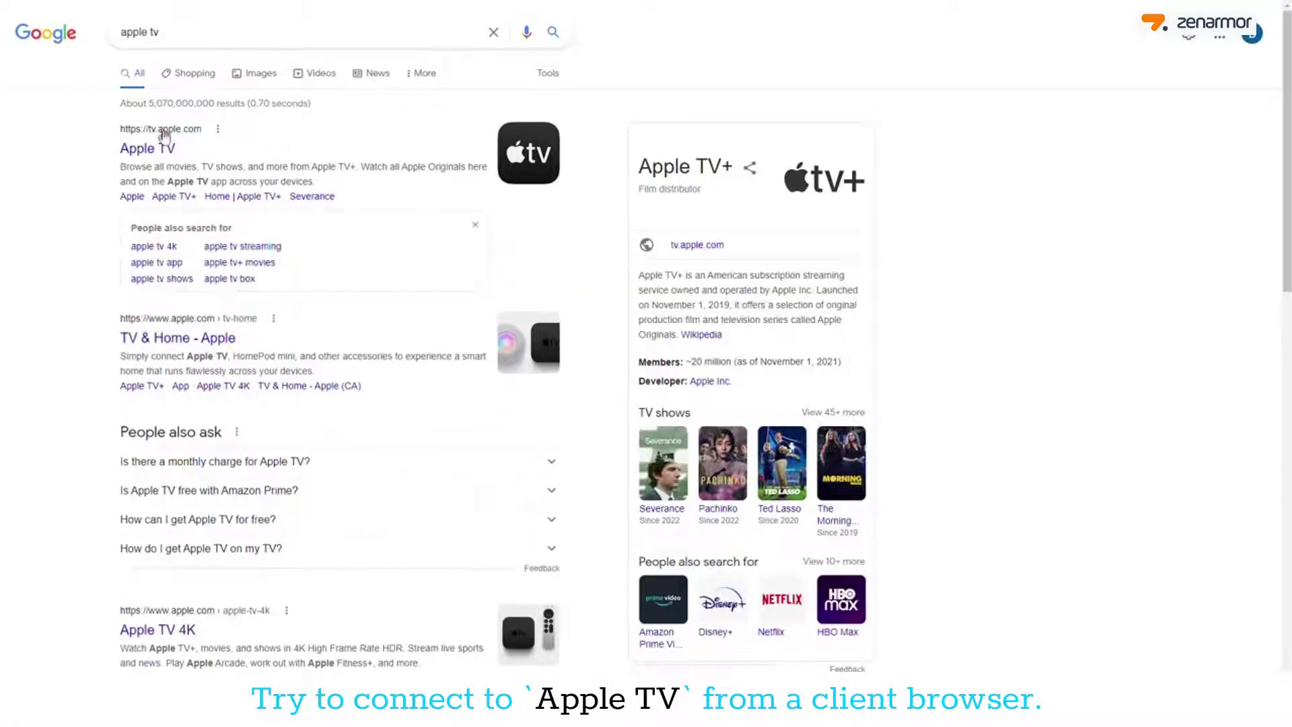
{"action": "left_click", "coordinate": [166, 138]}
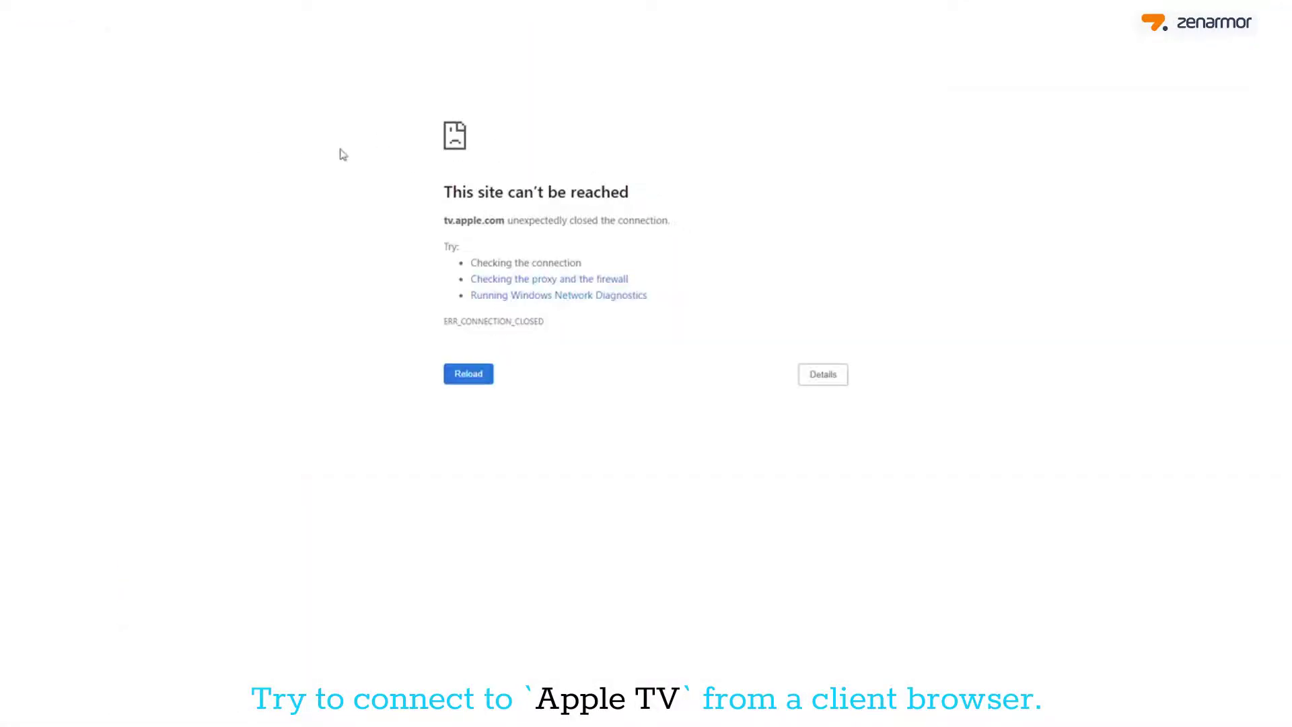
{"action": "key", "text": "ctrl+a"}
Step: Switch back to OPNsense and open the Live Blocked Sessions Explorer from Zenarmor's block reports
{"action": "key", "text": "alt+Tab"}
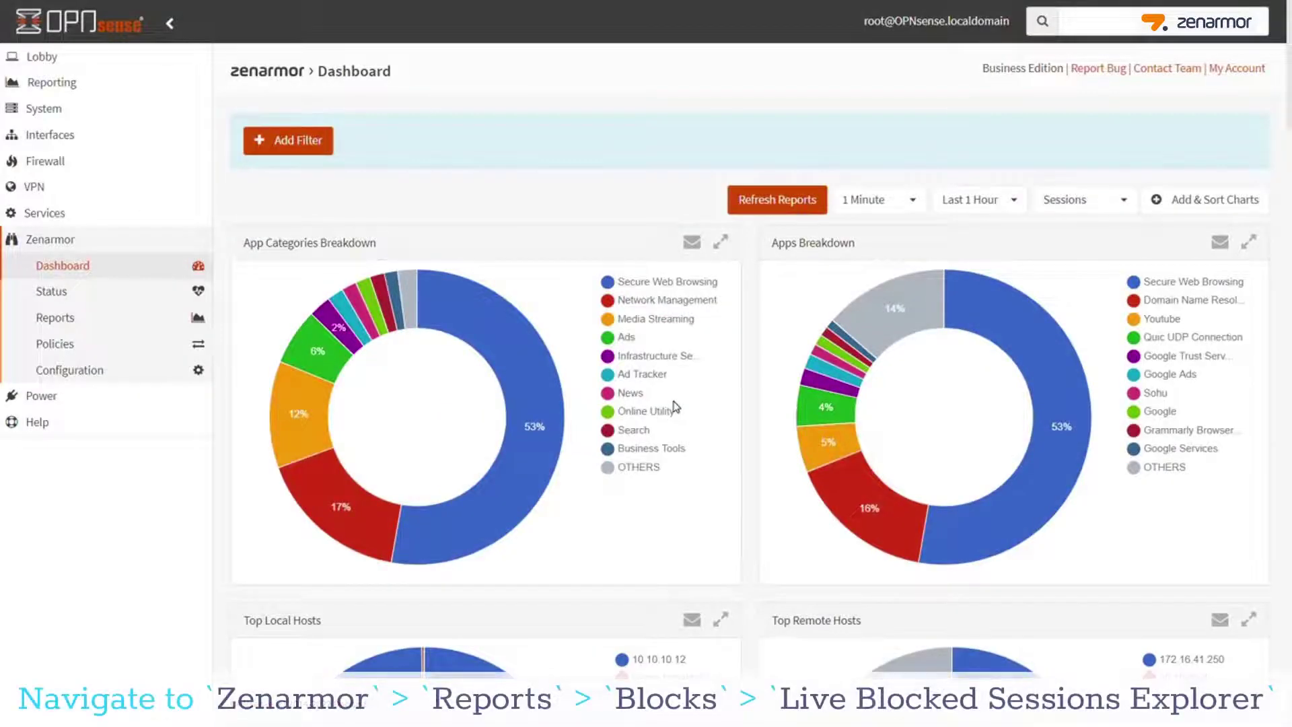
{"action": "left_click", "coordinate": [66, 323]}
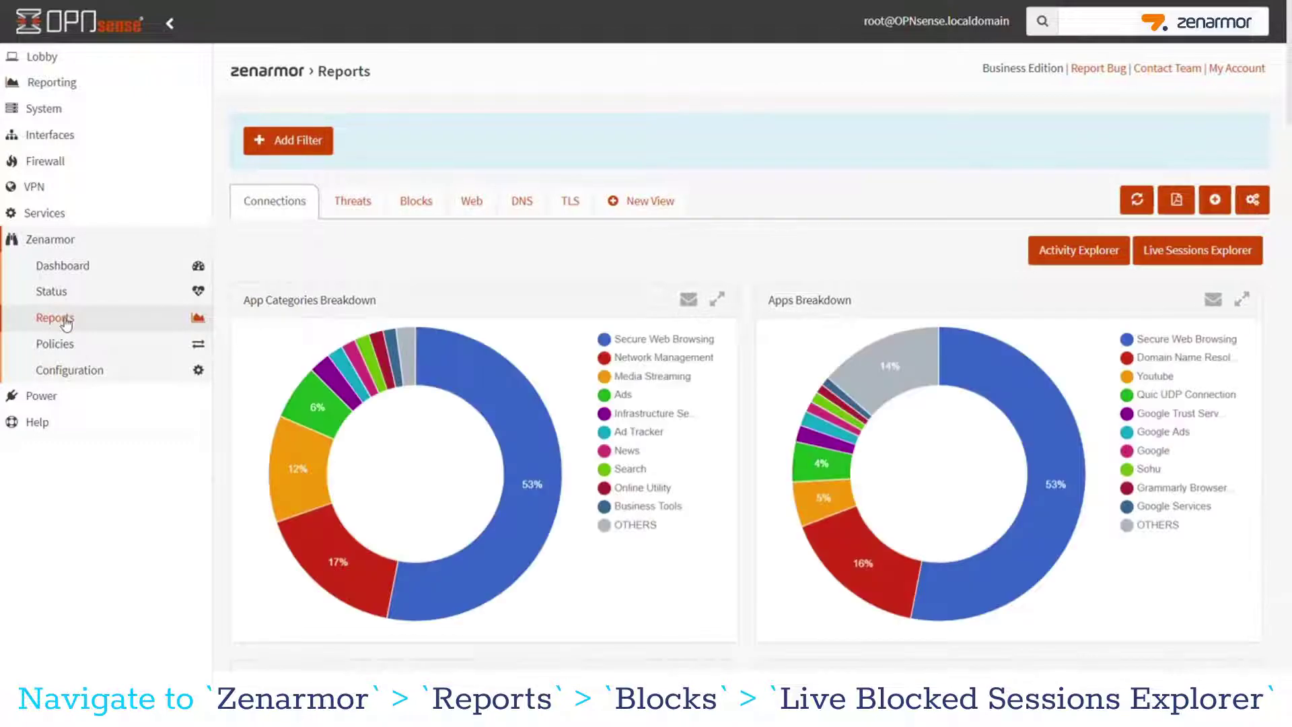
{"action": "left_click", "coordinate": [428, 203]}
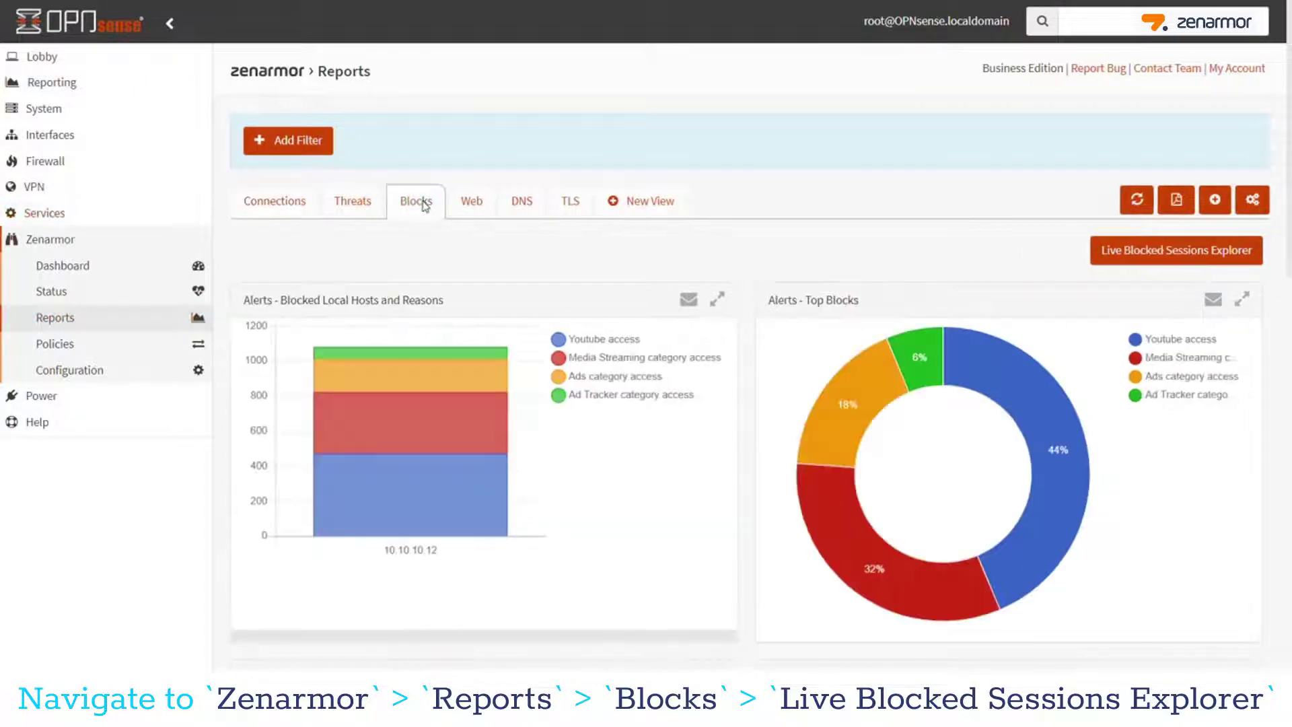
{"action": "left_click", "coordinate": [1183, 249]}
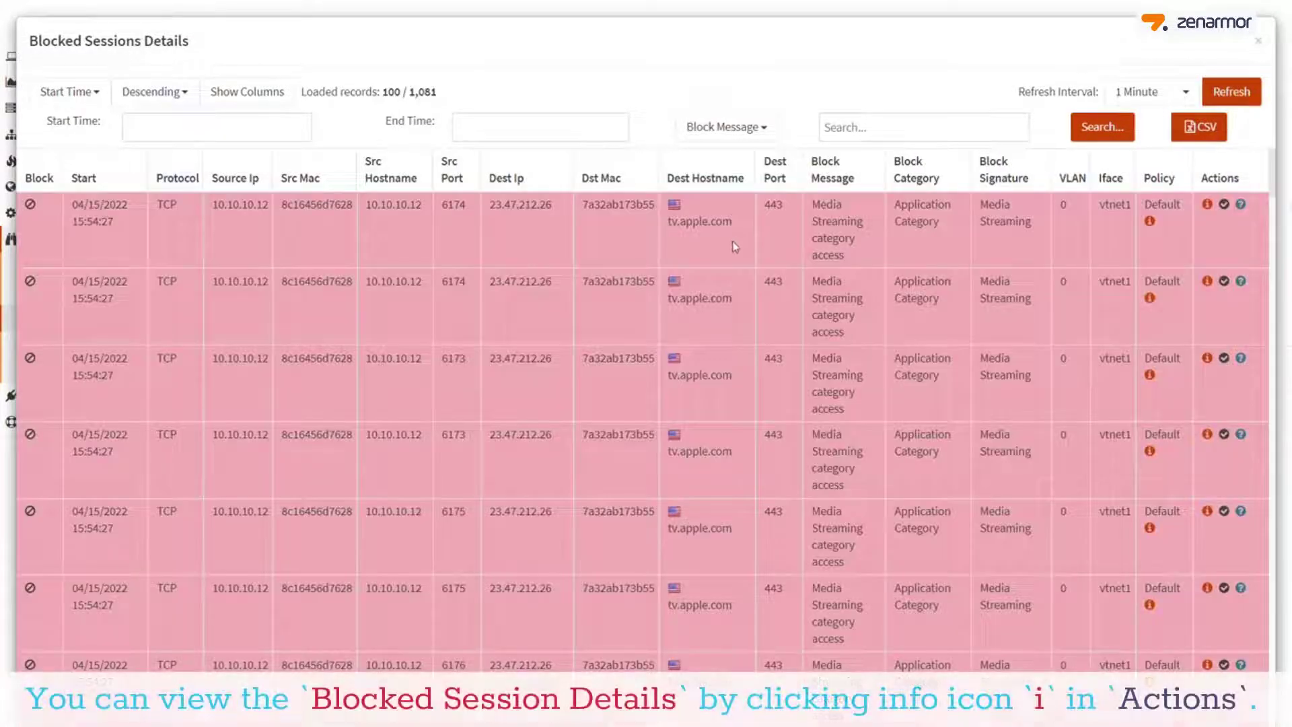
Step: Examine the first blocked tv.apple.com session and view its connection details
{"action": "left_click_drag", "start_coordinate": [734, 222], "coordinate": [651, 237]}
{"action": "left_click", "coordinate": [943, 222]}
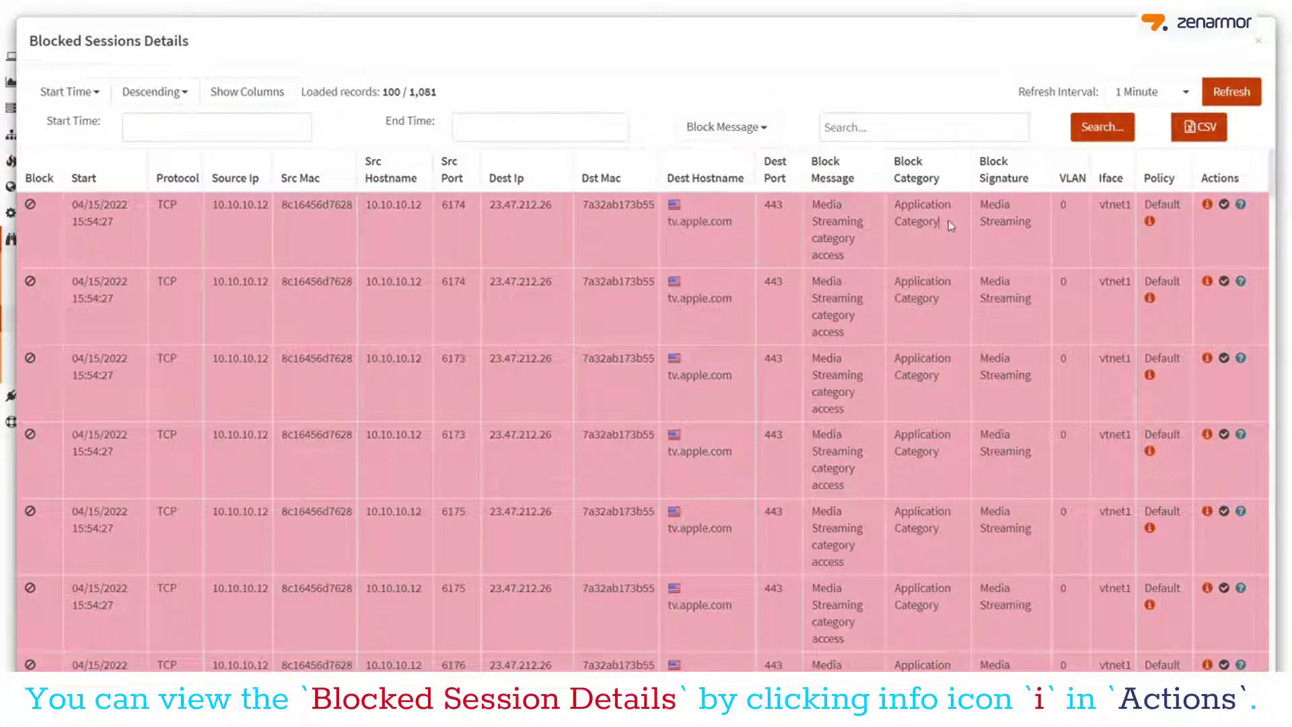
{"action": "left_click", "coordinate": [1207, 205]}
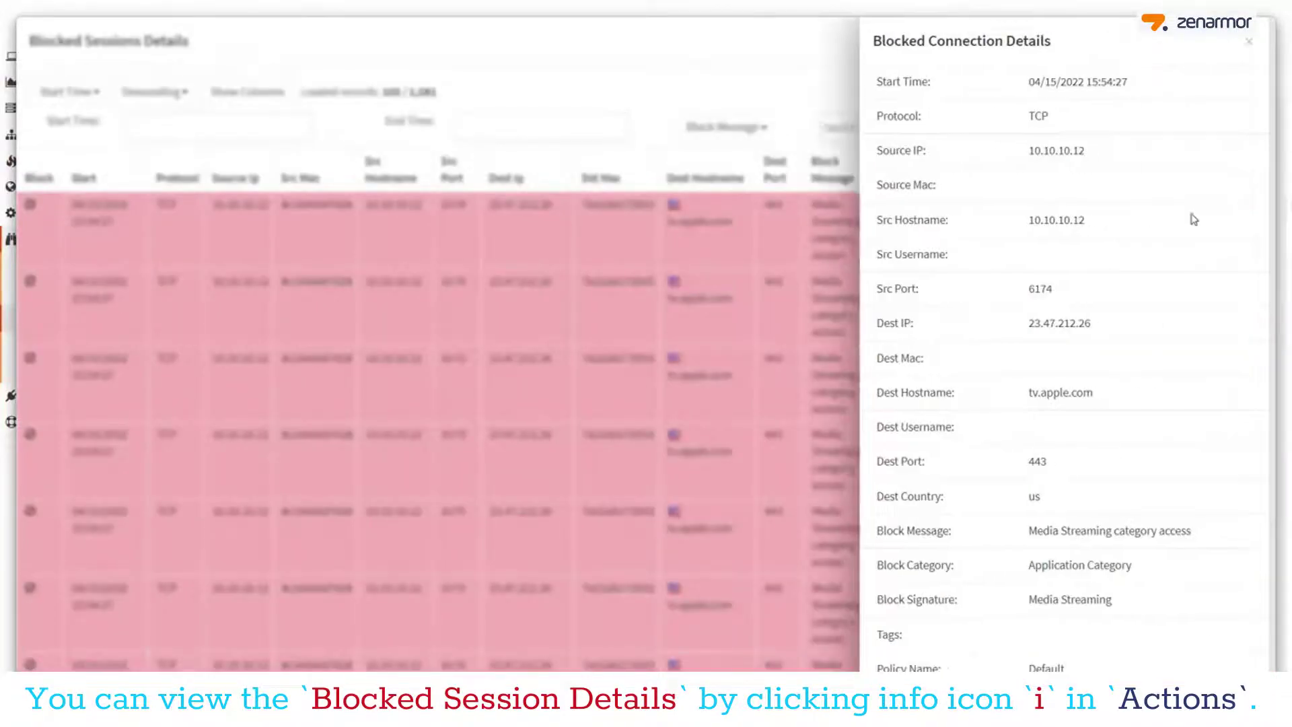
{"action": "scroll", "coordinate": [1122, 296], "scroll_direction": "down", "scroll_amount": 1}
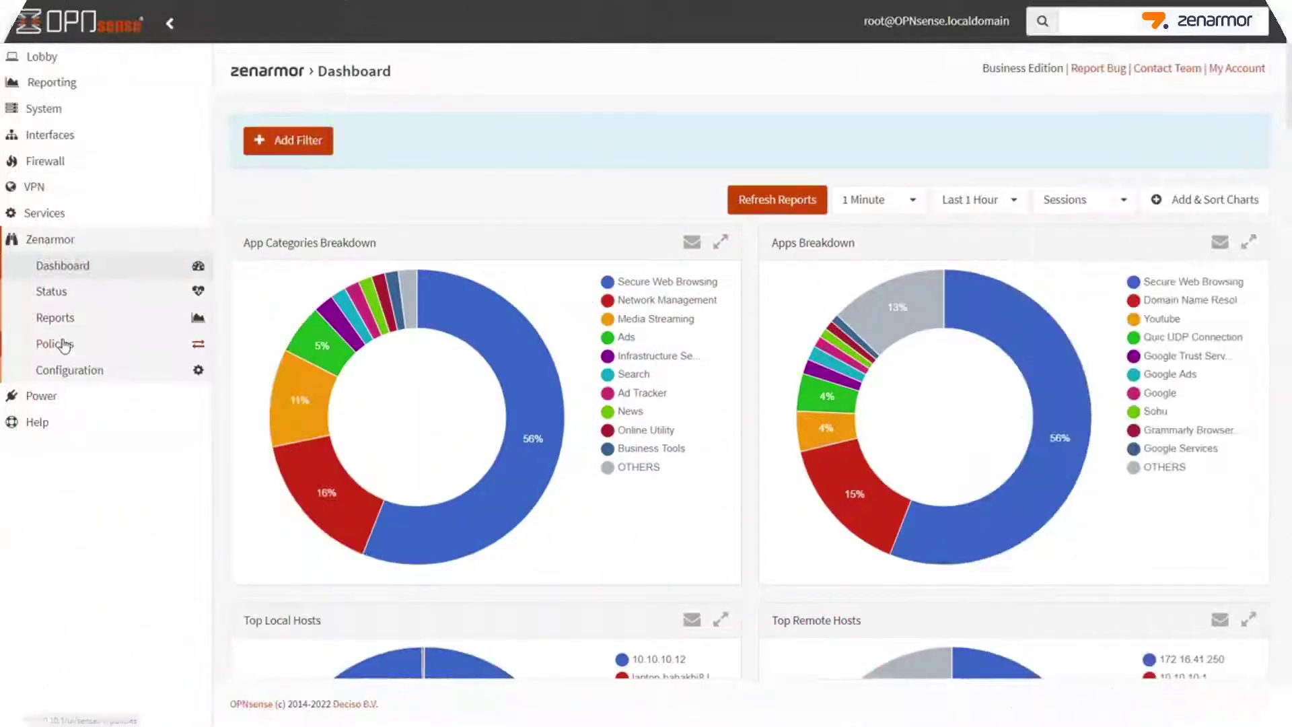
Step: Add a new Zenarmor policy named "My Kids" and apply it to the LAN (vtnet1) interface
{"action": "left_click", "coordinate": [58, 343]}
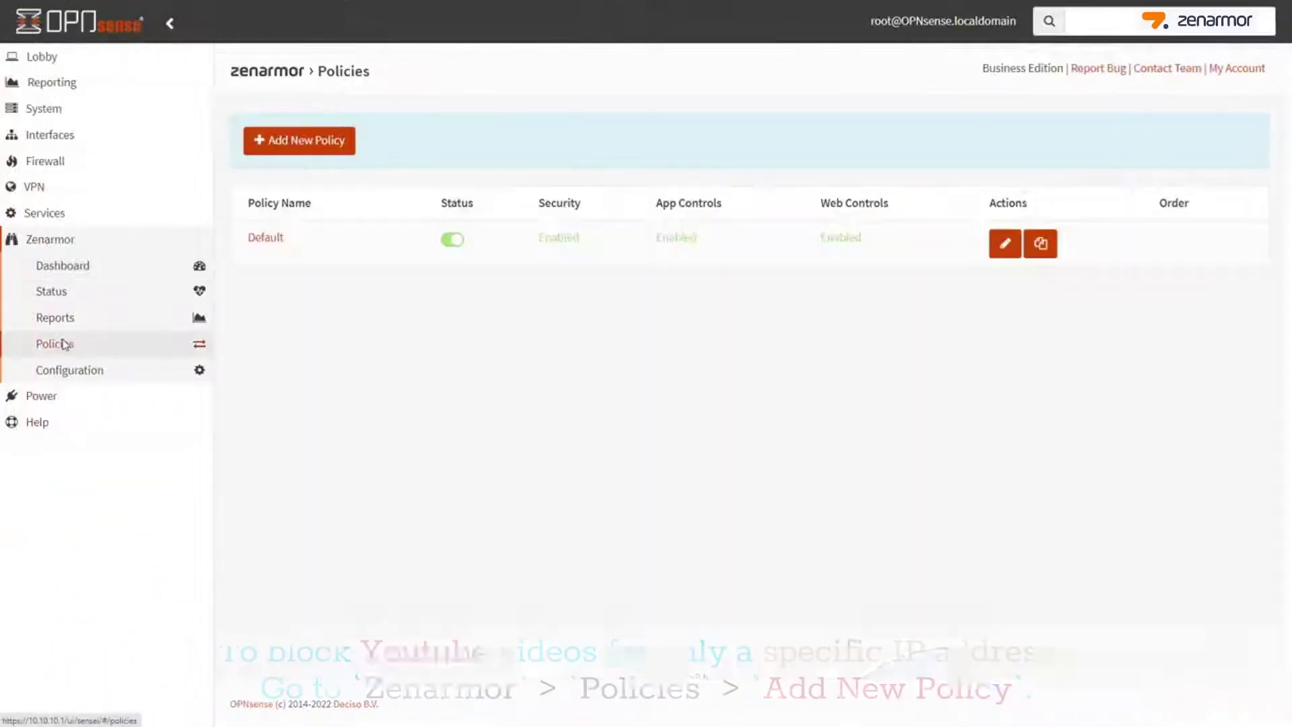
{"action": "left_click", "coordinate": [308, 148]}
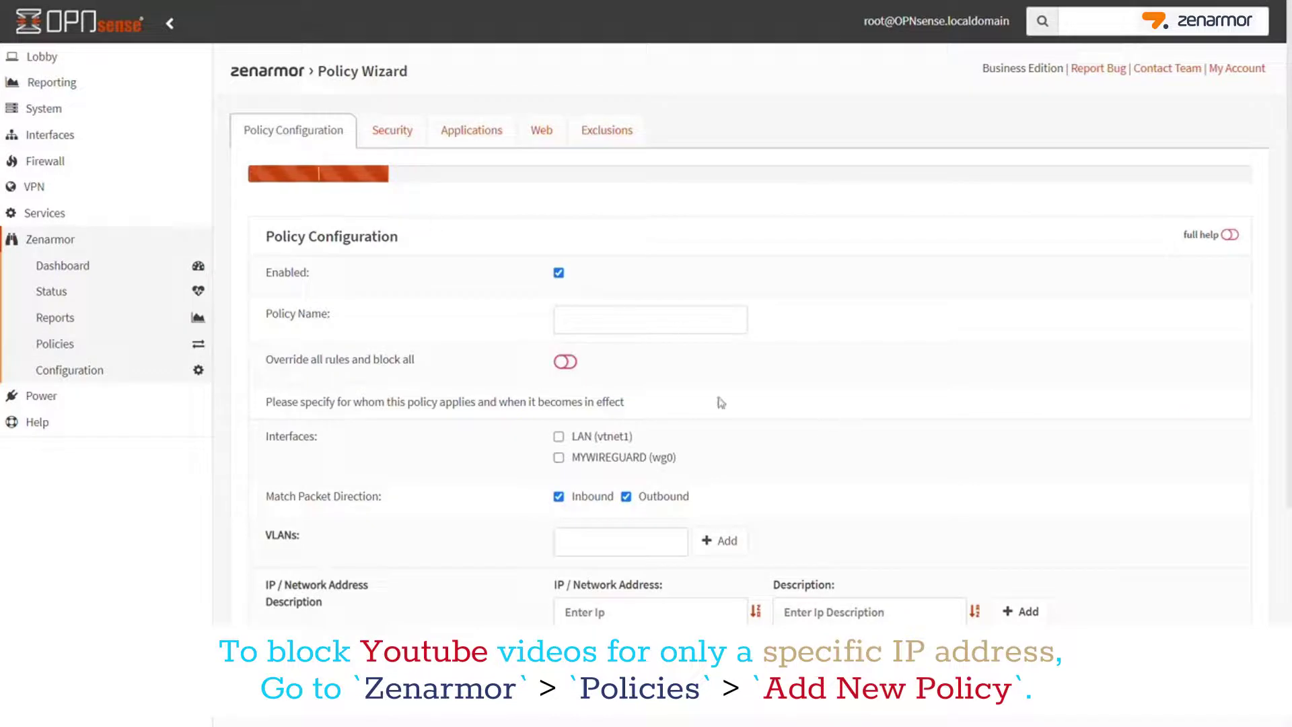
{"action": "left_click", "coordinate": [651, 319]}
{"action": "type", "text": "My Kids"}
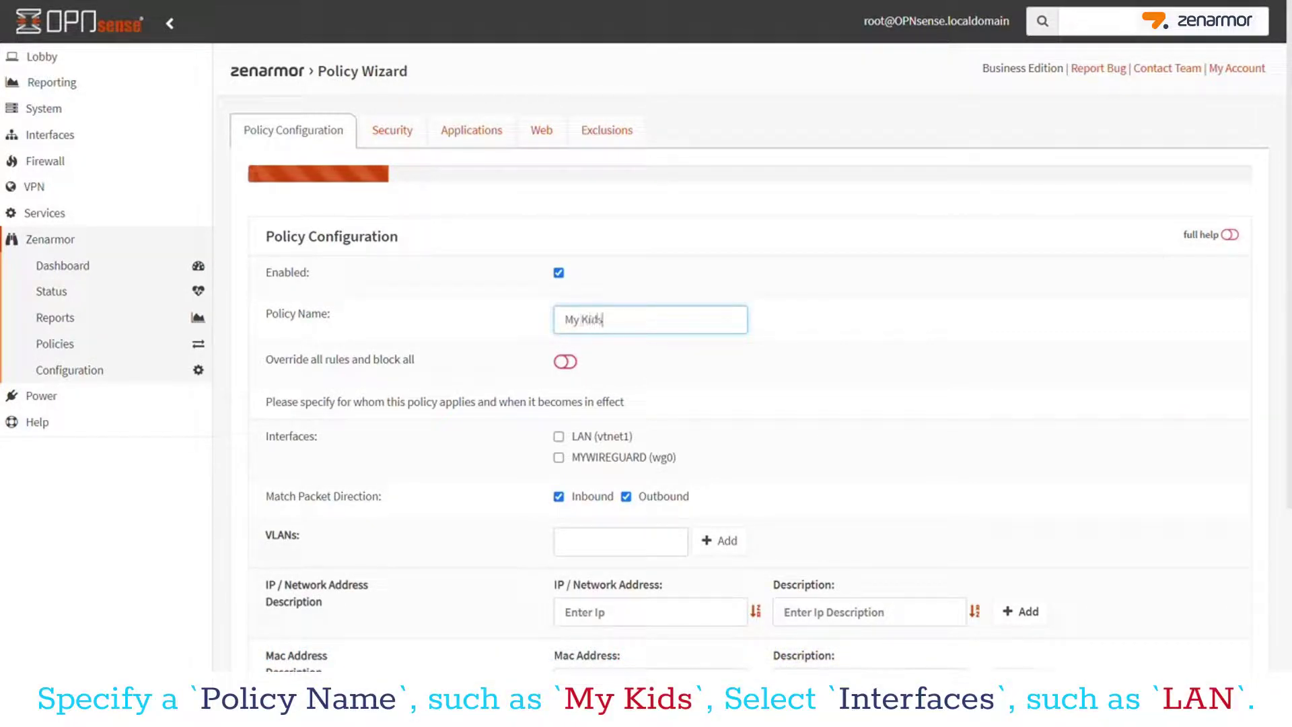
{"action": "left_click", "coordinate": [559, 436]}
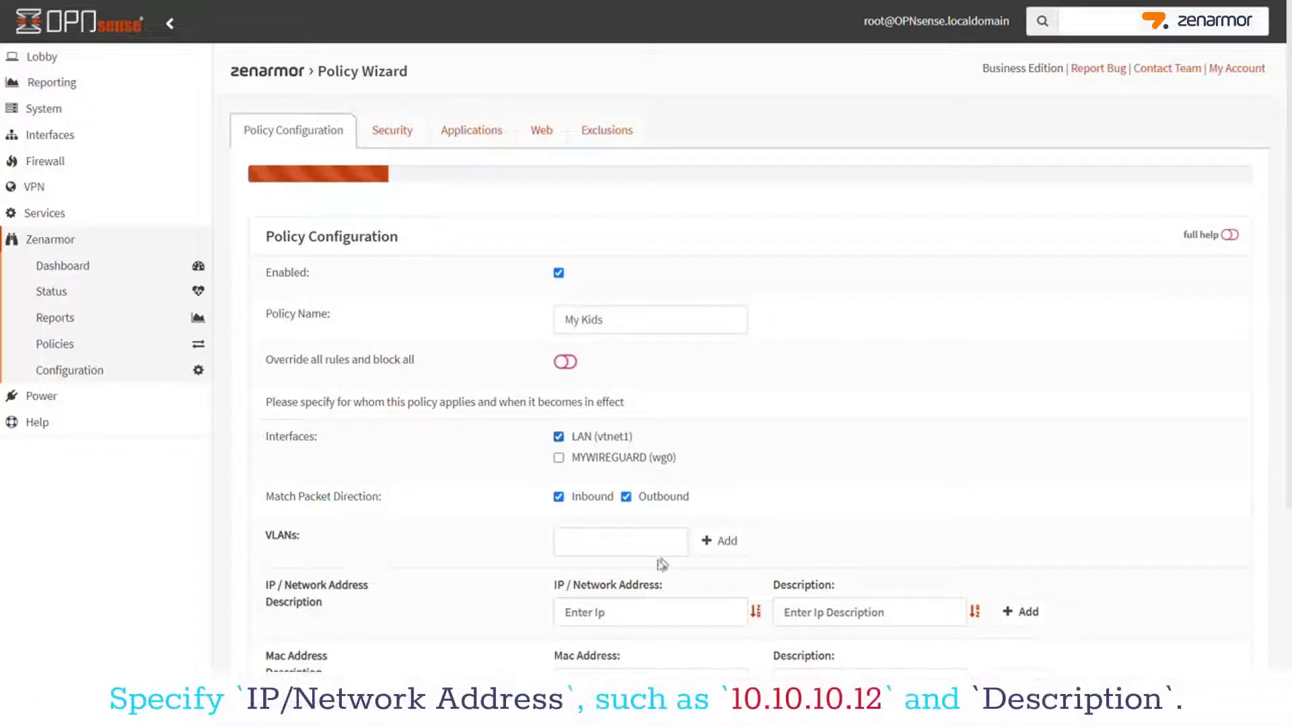
Step: Add the IP address 10.10.10.12 with the description "Son Laptop" to the policy
{"action": "left_click", "coordinate": [599, 611]}
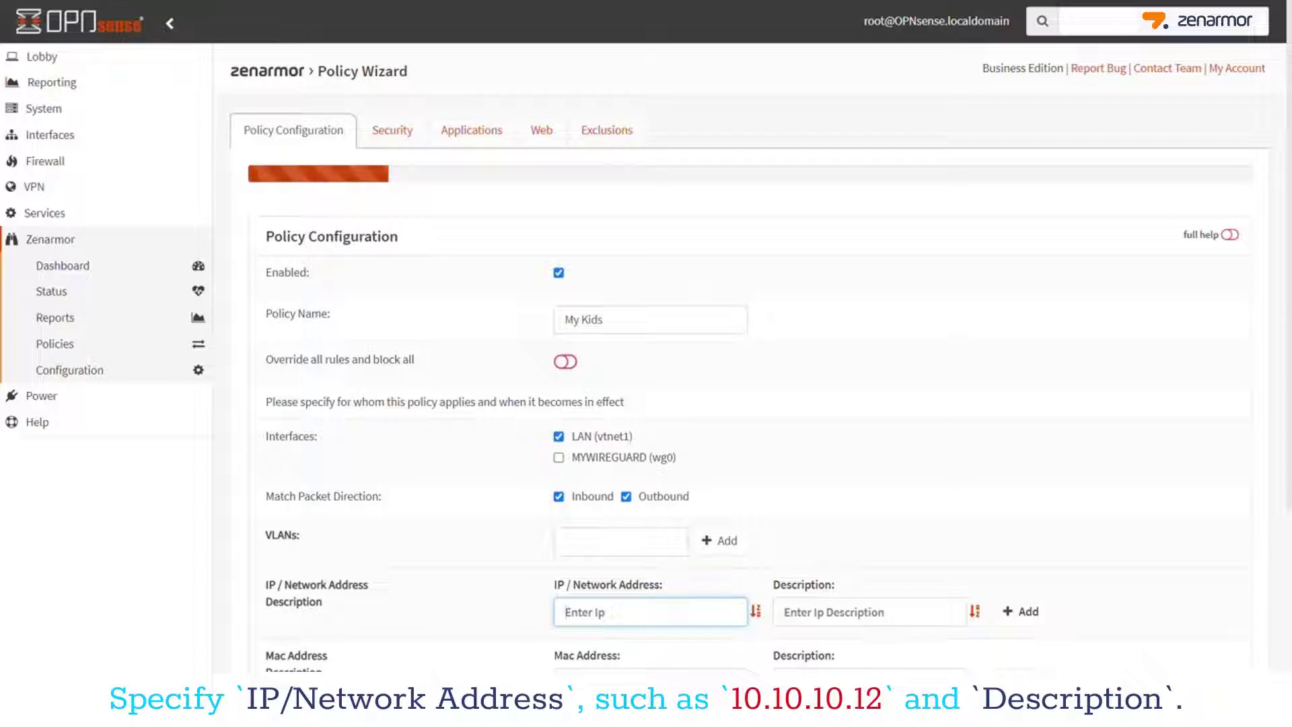
{"action": "type", "text": "10.10.10.12"}
{"action": "left_click", "coordinate": [868, 612]}
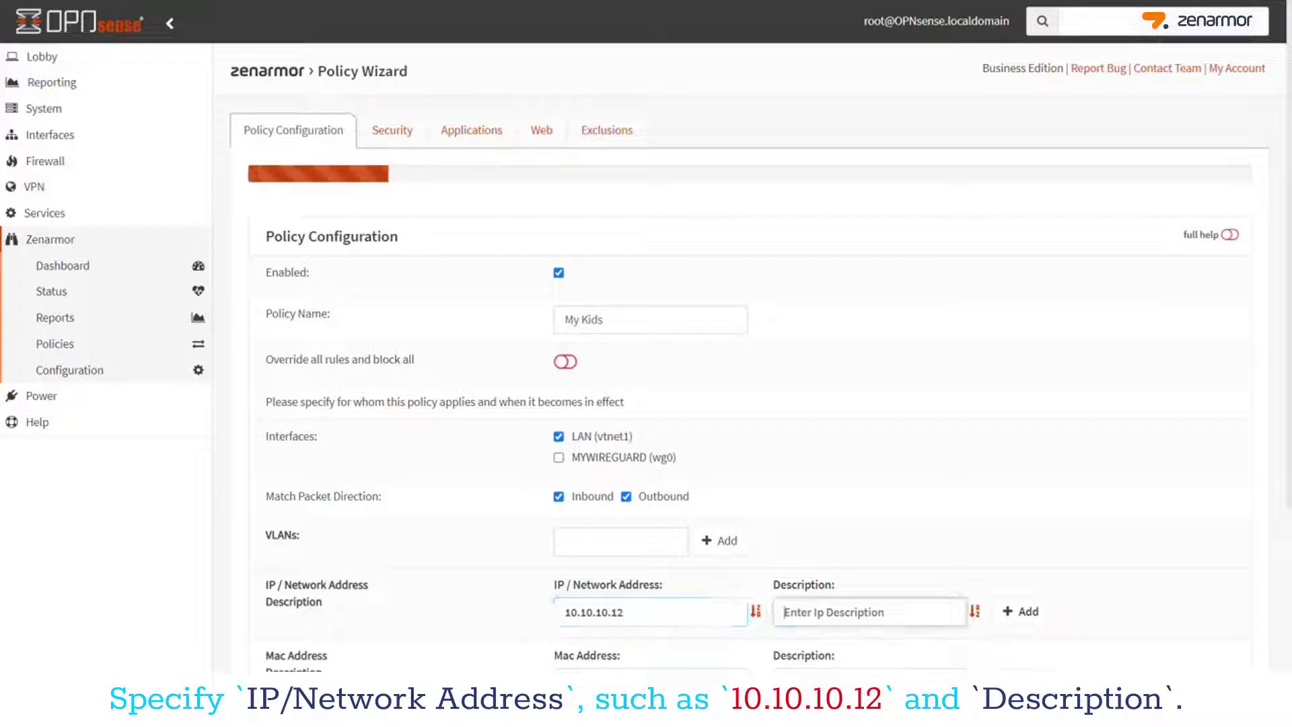
{"action": "type", "text": "Son Laptop"}
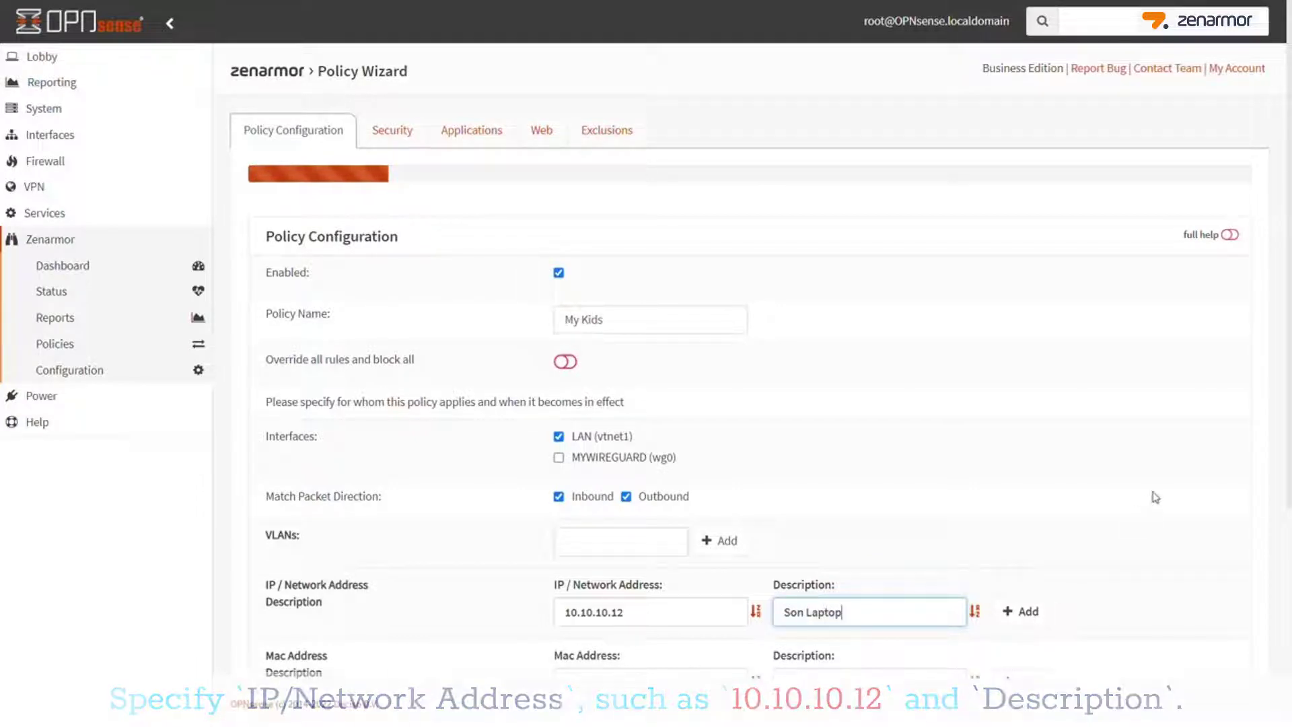
{"action": "left_click", "coordinate": [1021, 611]}
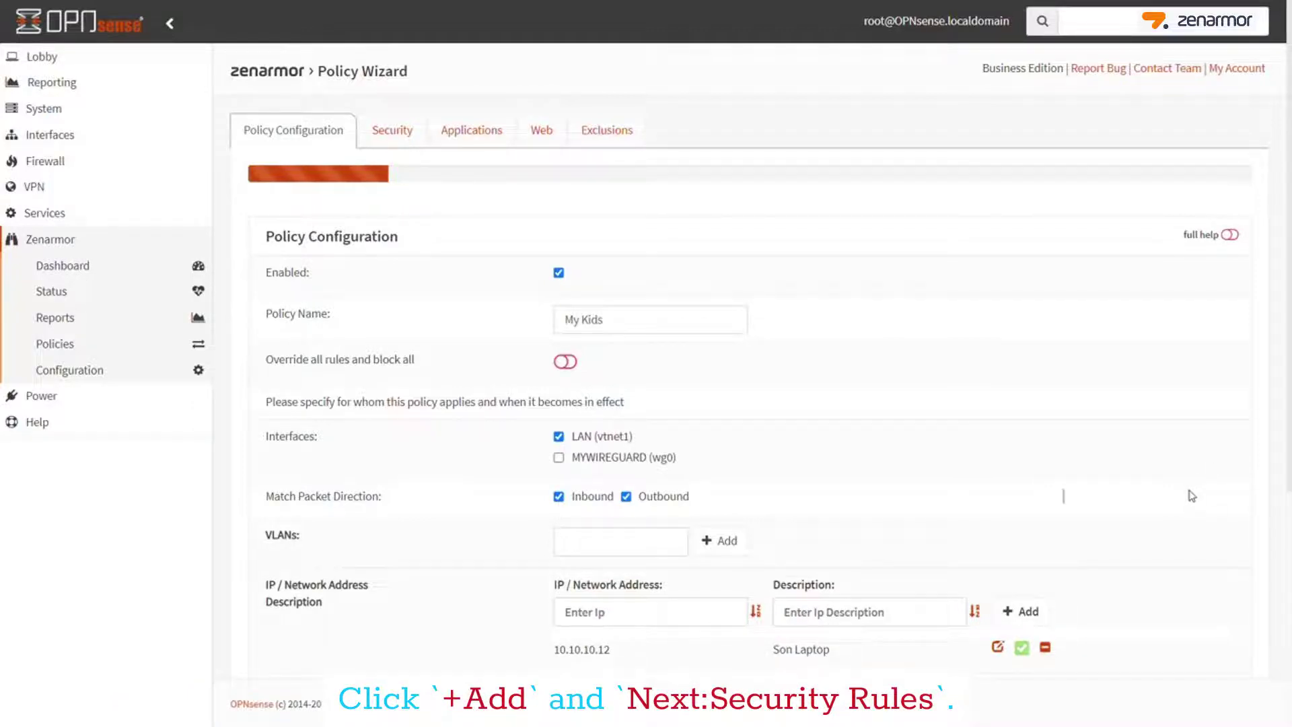
Step: Proceed to the policy's security rules and enable all Essential Security options, from Block Malware Activity to Block Undecided Safe Sites
{"action": "scroll", "coordinate": [1192, 496], "scroll_direction": "down", "scroll_amount": 5}
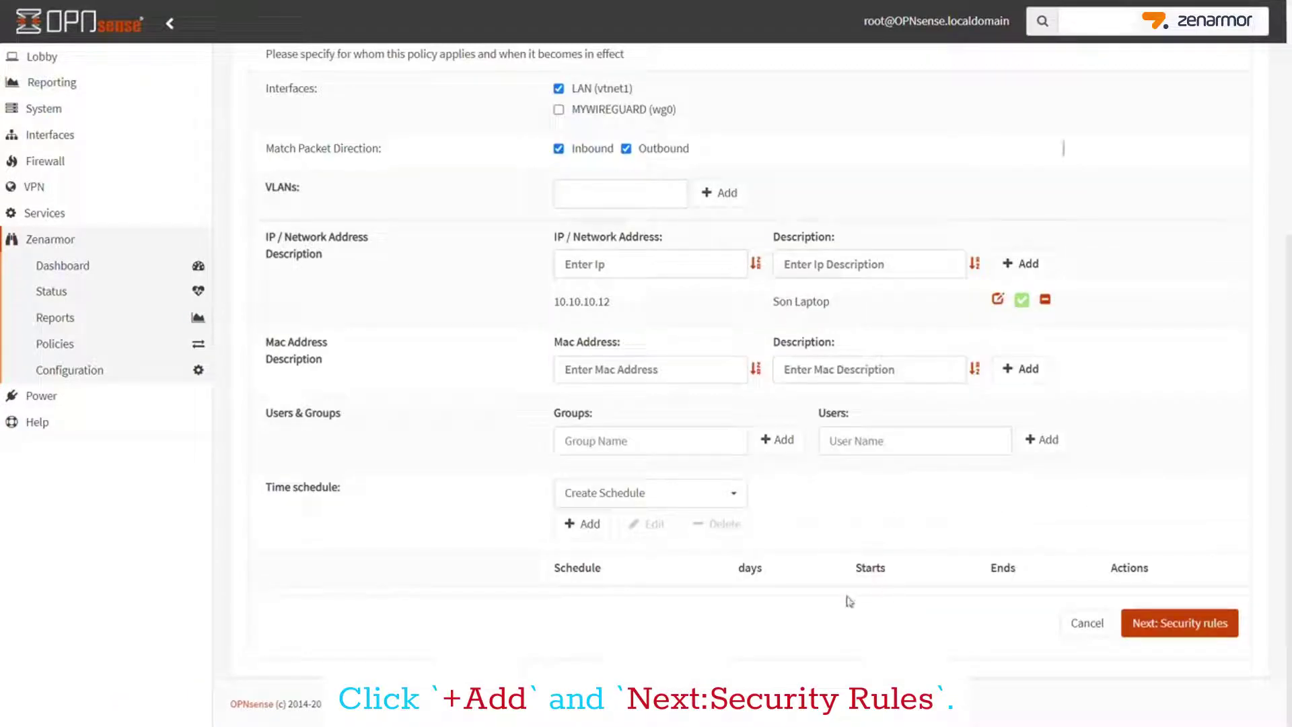
{"action": "left_click", "coordinate": [1186, 623]}
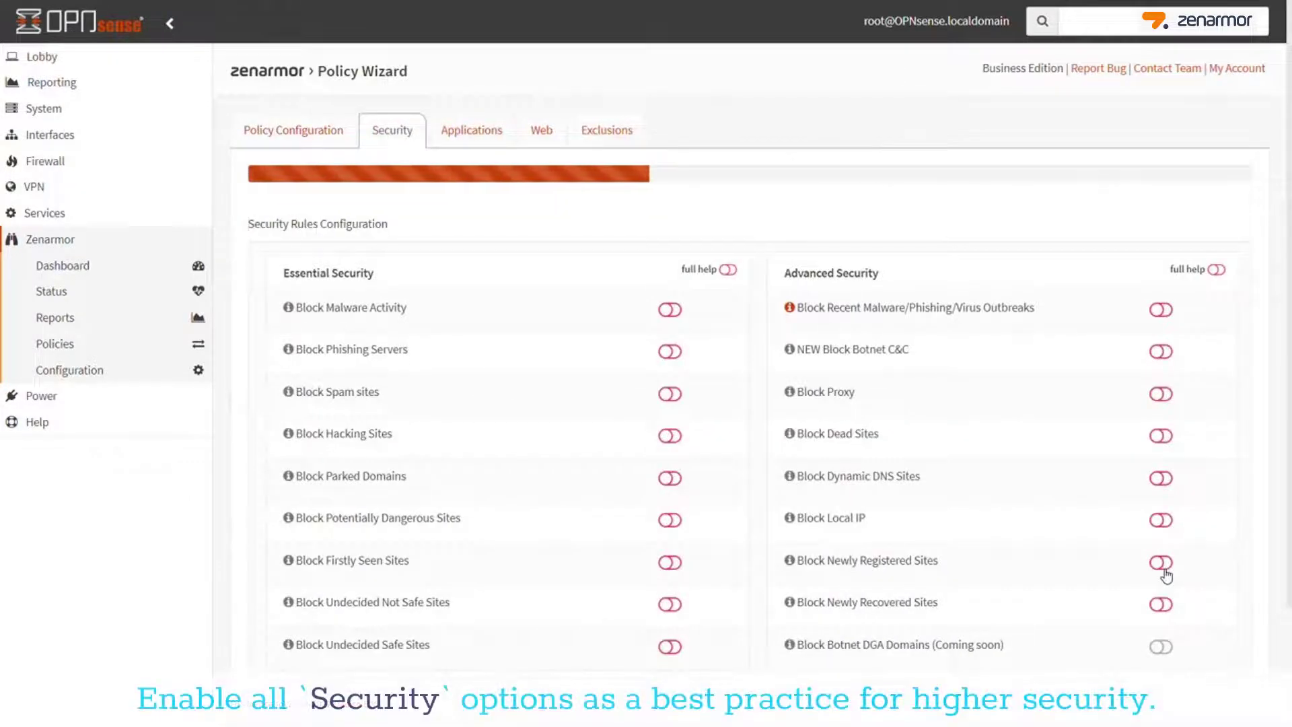
{"action": "left_click", "coordinate": [667, 312]}
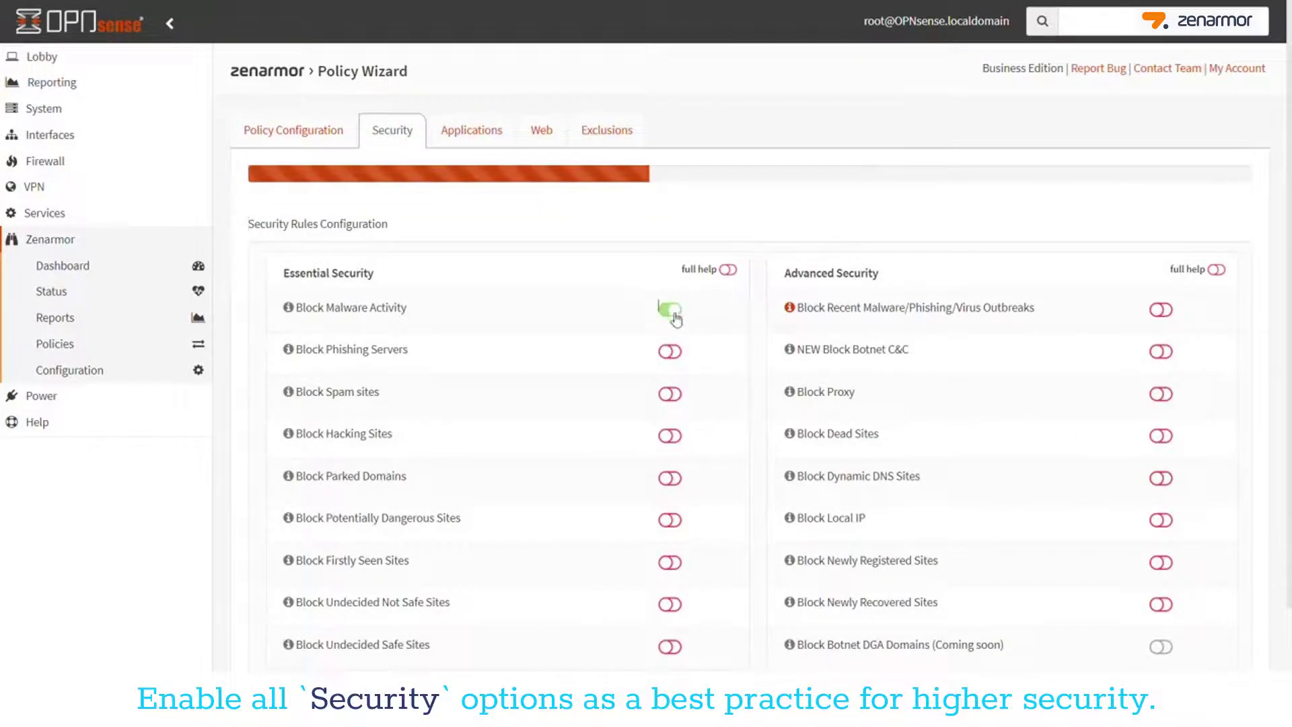
{"action": "left_click", "coordinate": [669, 352]}
{"action": "left_click", "coordinate": [670, 395]}
{"action": "left_click", "coordinate": [670, 438]}
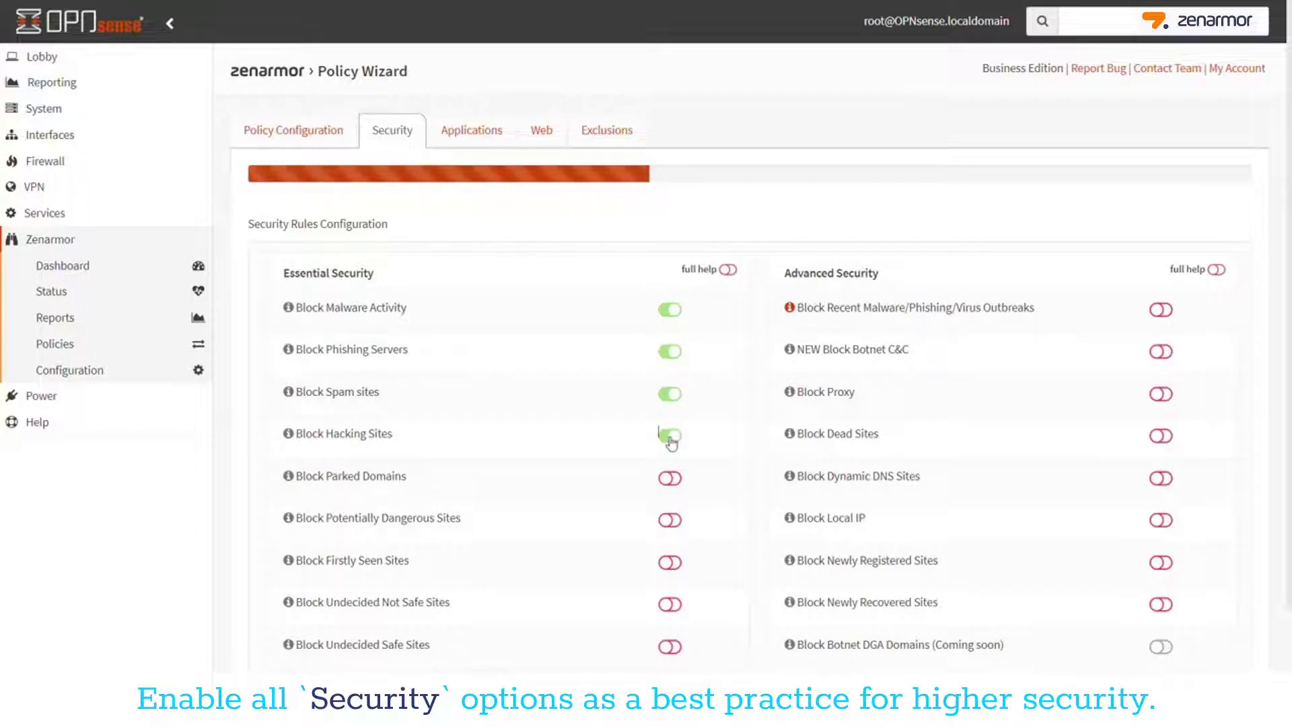
{"action": "left_click", "coordinate": [669, 479]}
{"action": "left_click", "coordinate": [669, 521]}
{"action": "left_click", "coordinate": [670, 564]}
{"action": "left_click", "coordinate": [673, 604]}
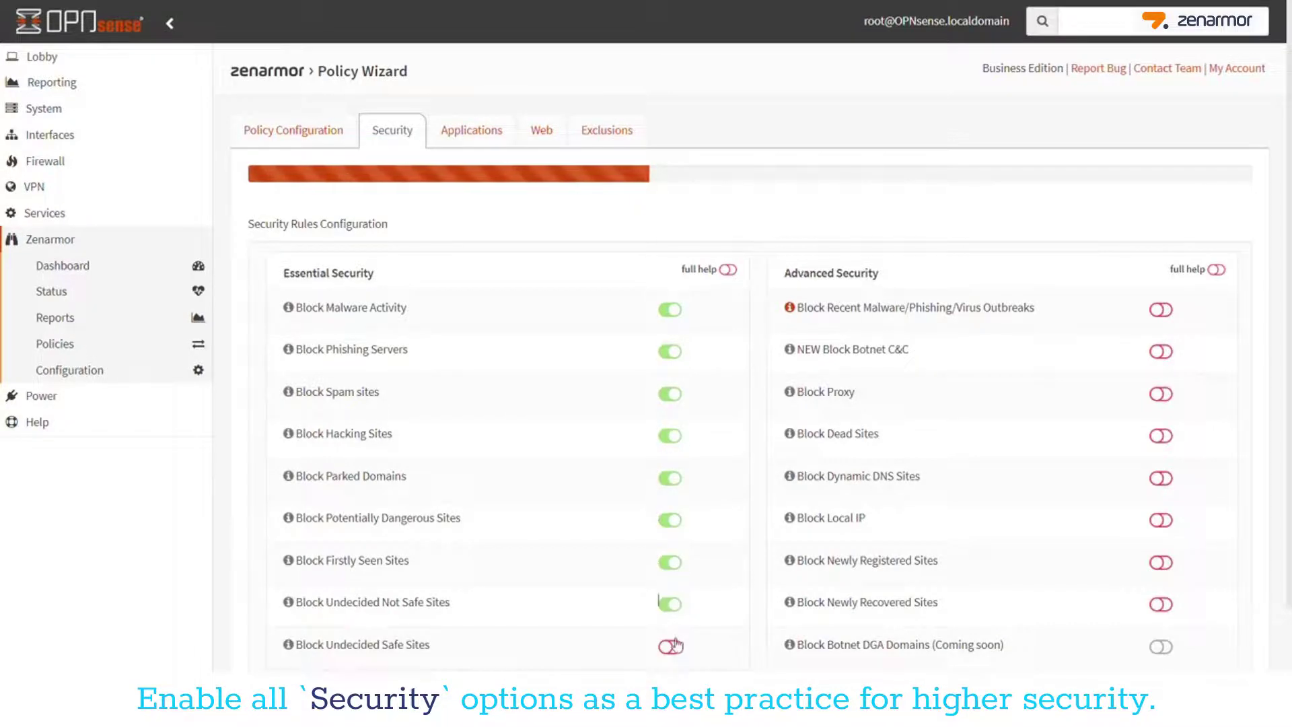
{"action": "left_click", "coordinate": [670, 648]}
Step: Enable all available Advanced Security options, from Block Recent Malware/Phishing/Virus Outbreaks to Block Newly Recovered Sites
{"action": "left_click", "coordinate": [1165, 312]}
{"action": "left_click", "coordinate": [1163, 354]}
{"action": "left_click", "coordinate": [1163, 396]}
{"action": "left_click", "coordinate": [1163, 437]}
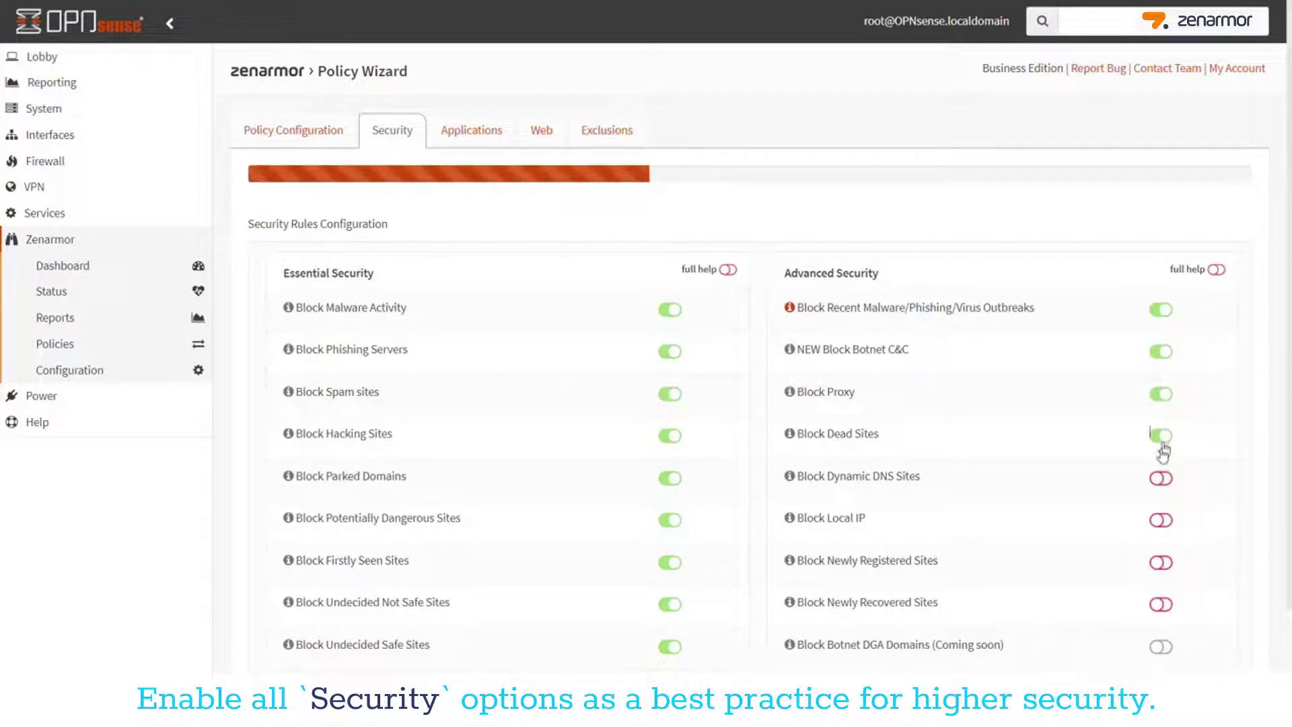
{"action": "left_click", "coordinate": [1163, 482]}
{"action": "left_click", "coordinate": [1163, 524]}
{"action": "left_click", "coordinate": [1168, 567]}
{"action": "left_click", "coordinate": [1162, 605]}
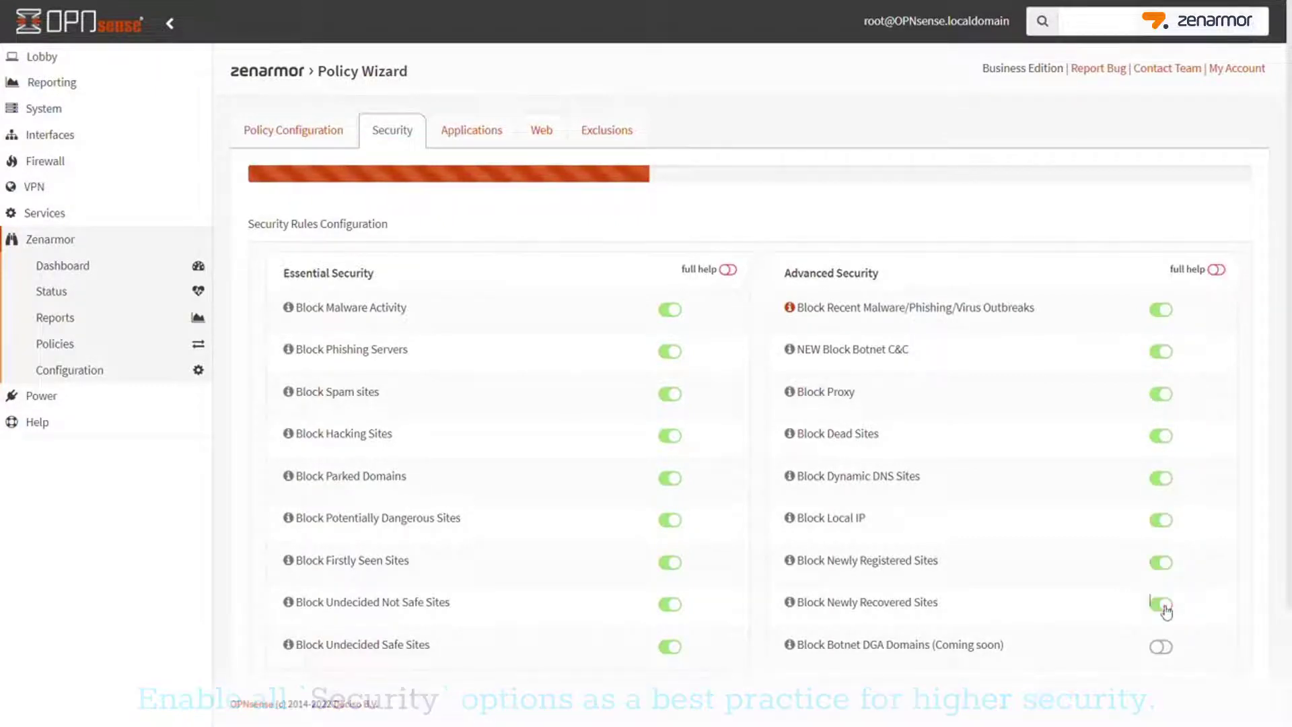
Step: In the policy's application controls, filter for "youtub" and block all six YouTube applications under Media Streaming
{"action": "scroll", "coordinate": [971, 346], "scroll_direction": "down", "scroll_amount": 2}
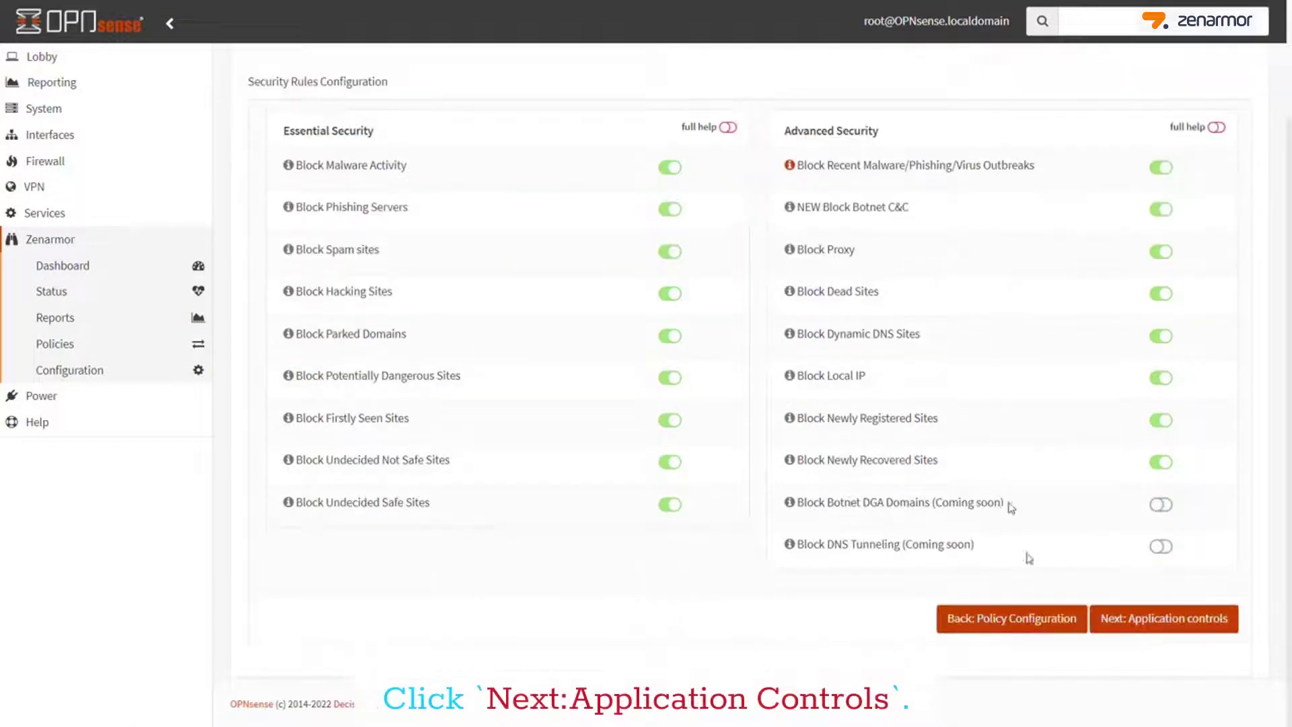
{"action": "left_click", "coordinate": [1171, 624]}
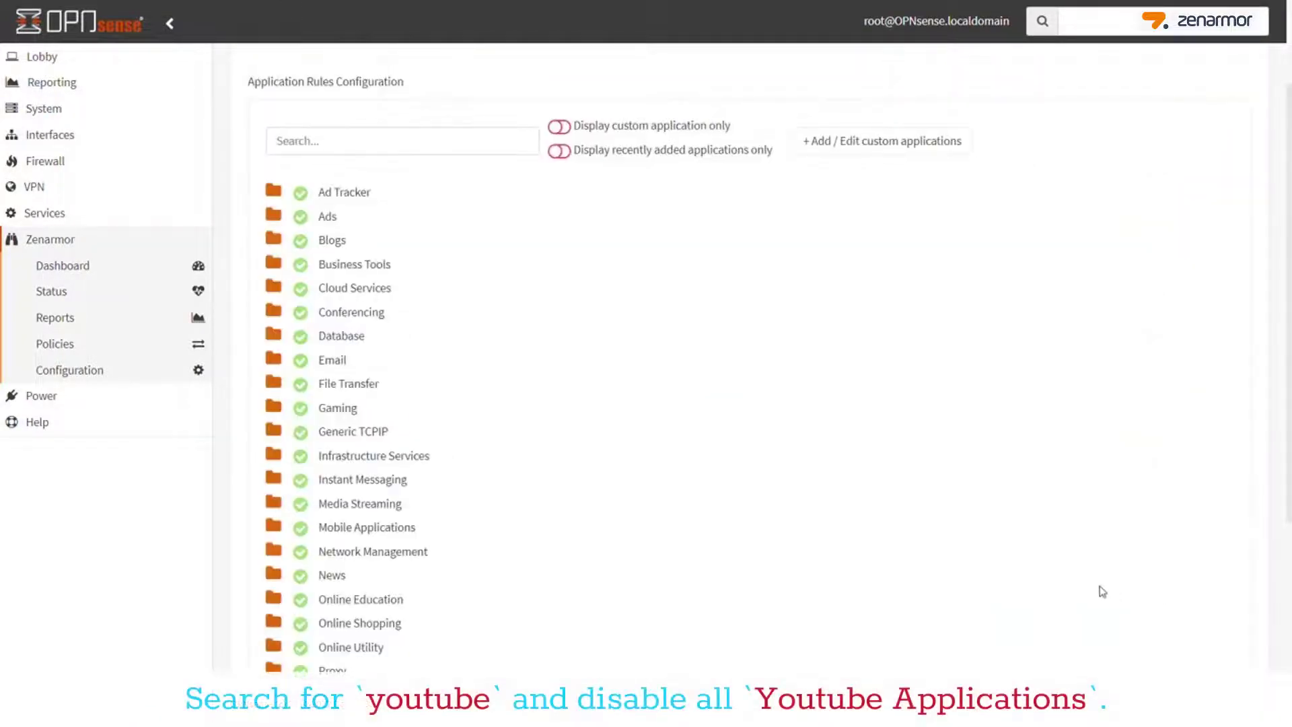
{"action": "left_click", "coordinate": [277, 140]}
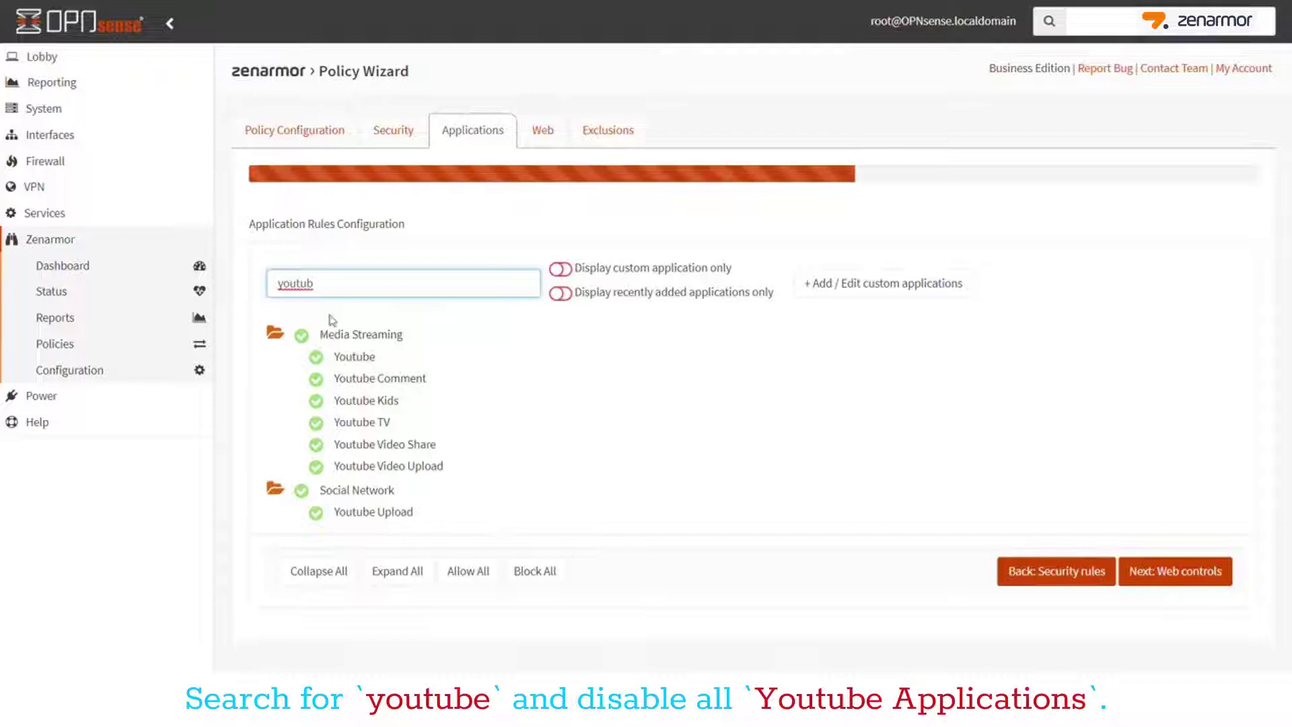
{"action": "left_click", "coordinate": [316, 356]}
{"action": "left_click", "coordinate": [317, 380]}
{"action": "left_click", "coordinate": [316, 402]}
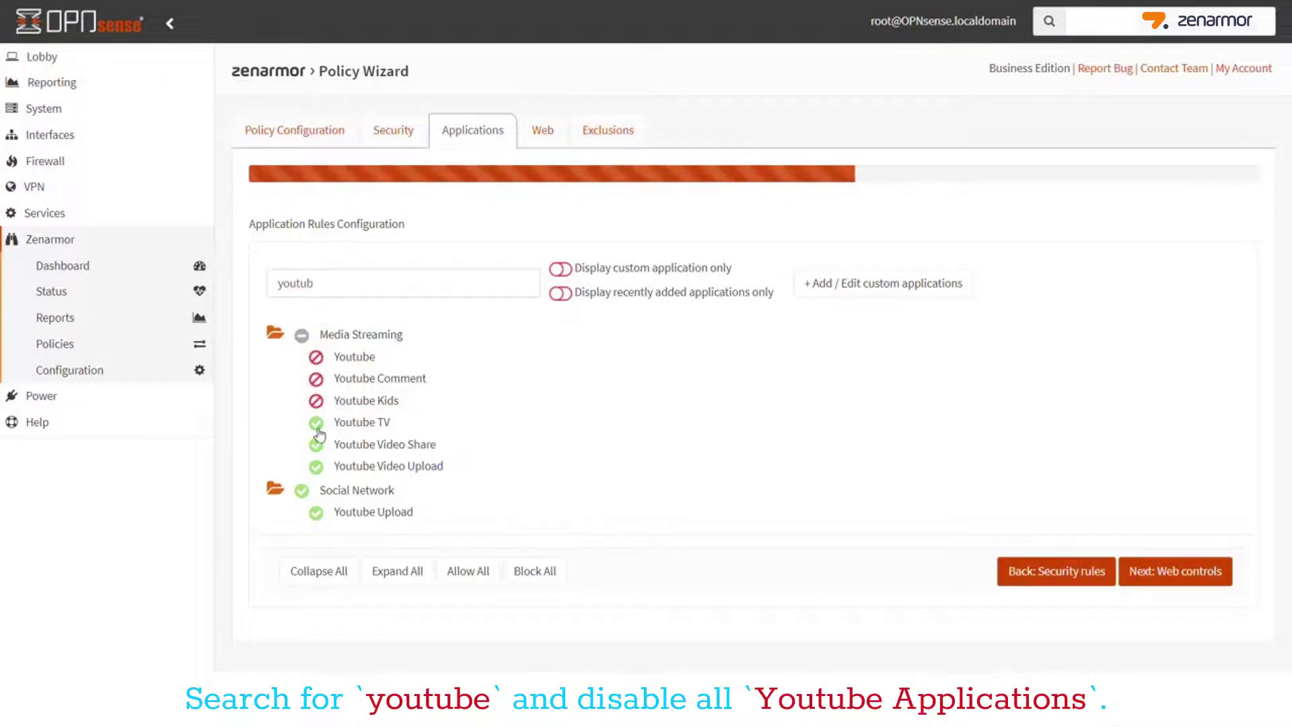
{"action": "left_click", "coordinate": [316, 424]}
{"action": "left_click", "coordinate": [316, 445]}
{"action": "left_click", "coordinate": [316, 467]}
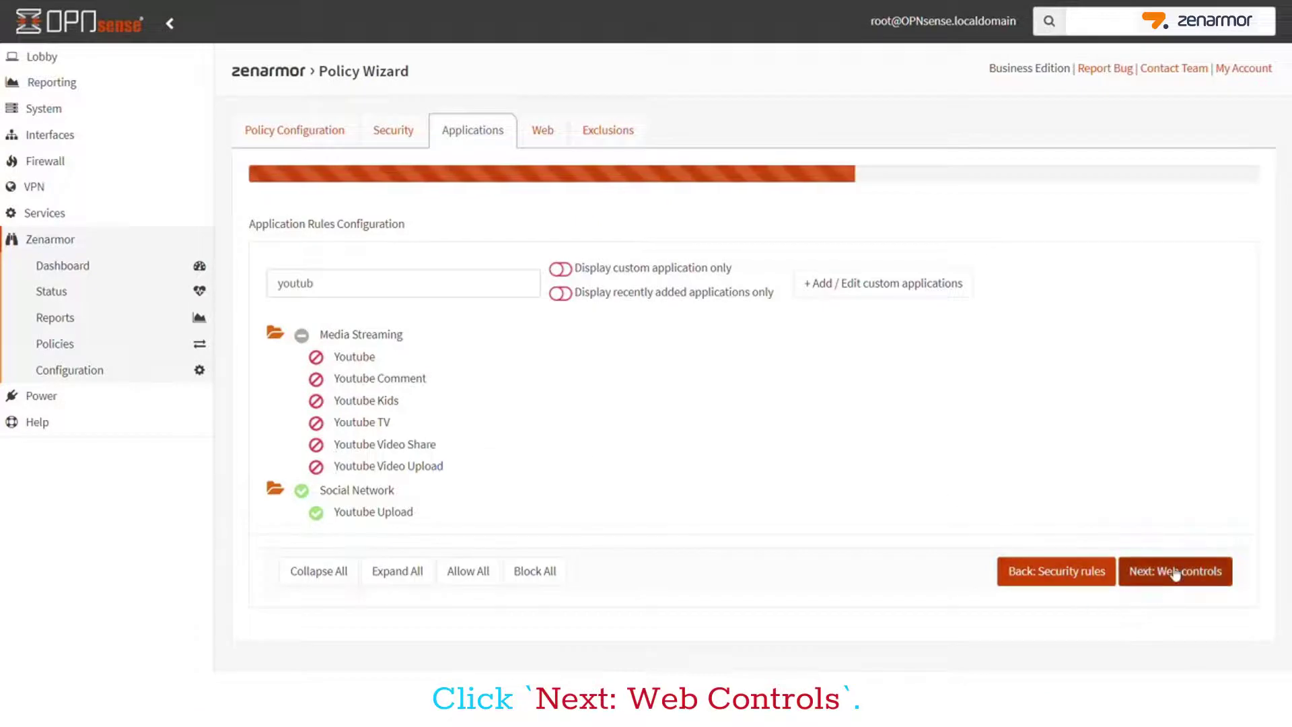
Step: Proceed to the policy's web controls, apply the Moderate Control preset profile and review its web categories
{"action": "left_click", "coordinate": [1175, 571]}
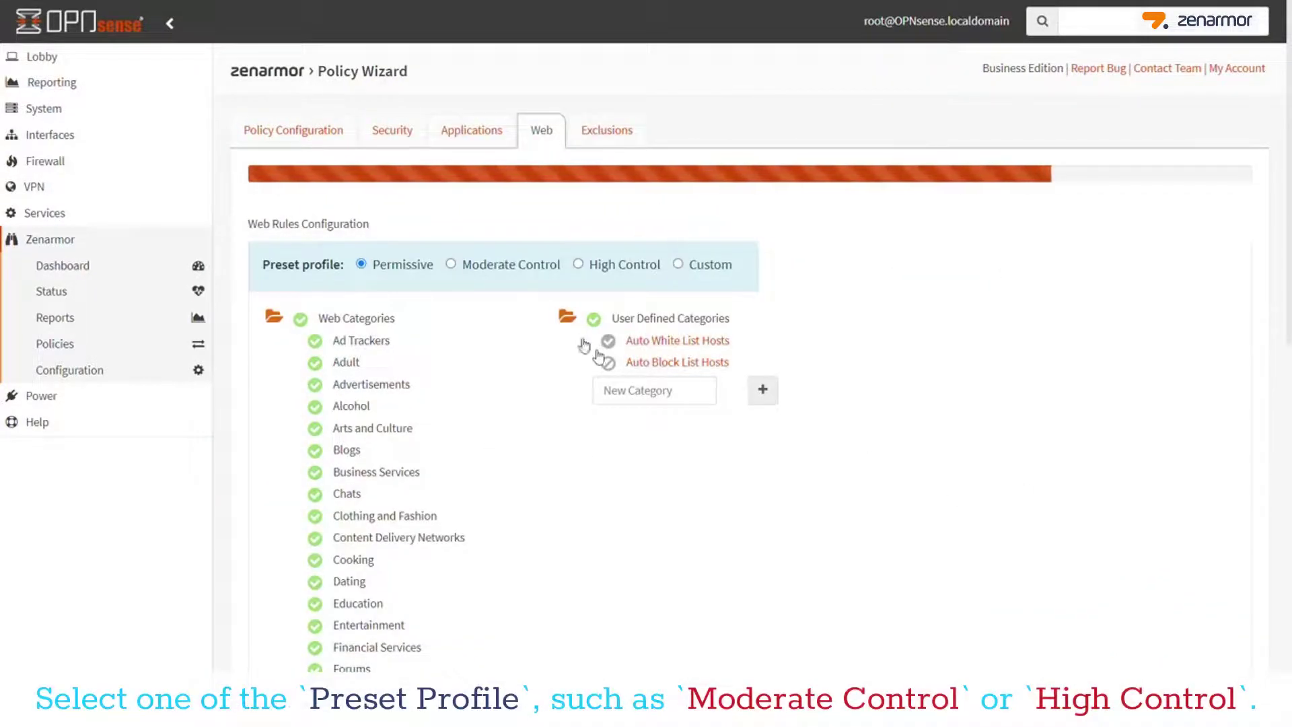
{"action": "left_click", "coordinate": [452, 264]}
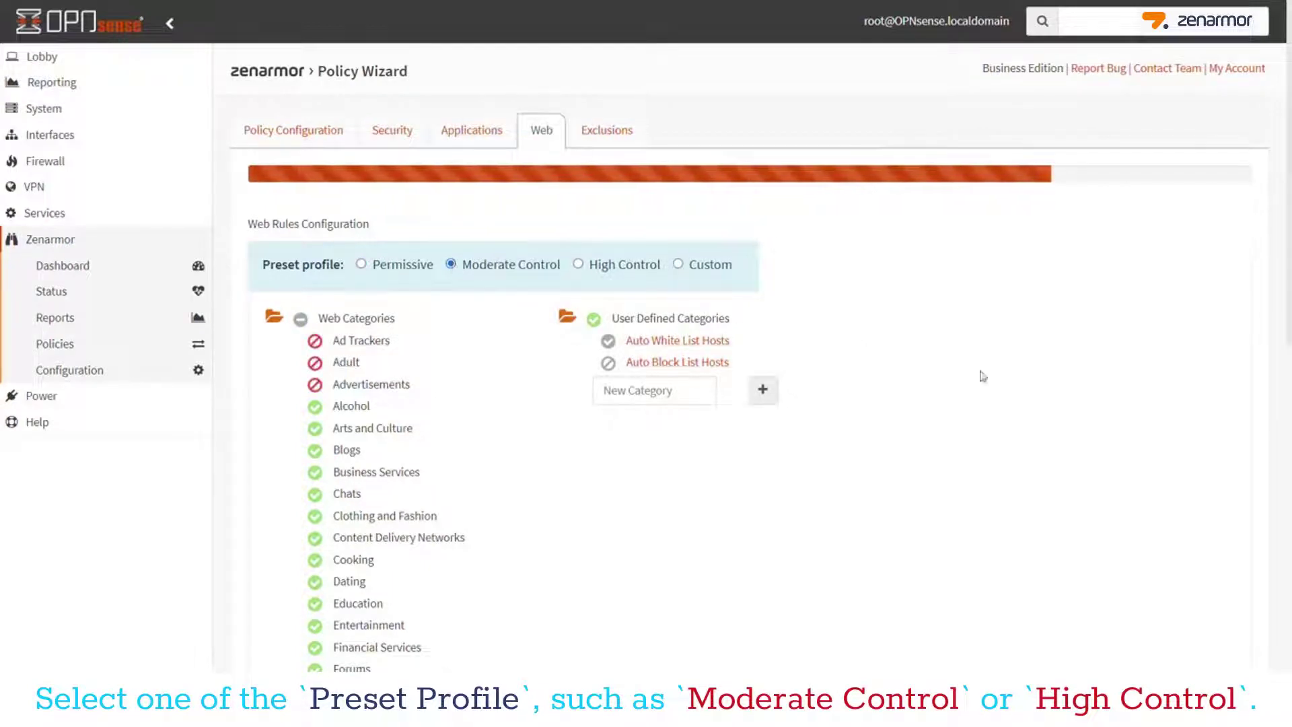
{"action": "scroll", "coordinate": [1089, 431], "scroll_direction": "down", "scroll_amount": 9}
{"action": "scroll", "coordinate": [1087, 425], "scroll_direction": "down", "scroll_amount": 3}
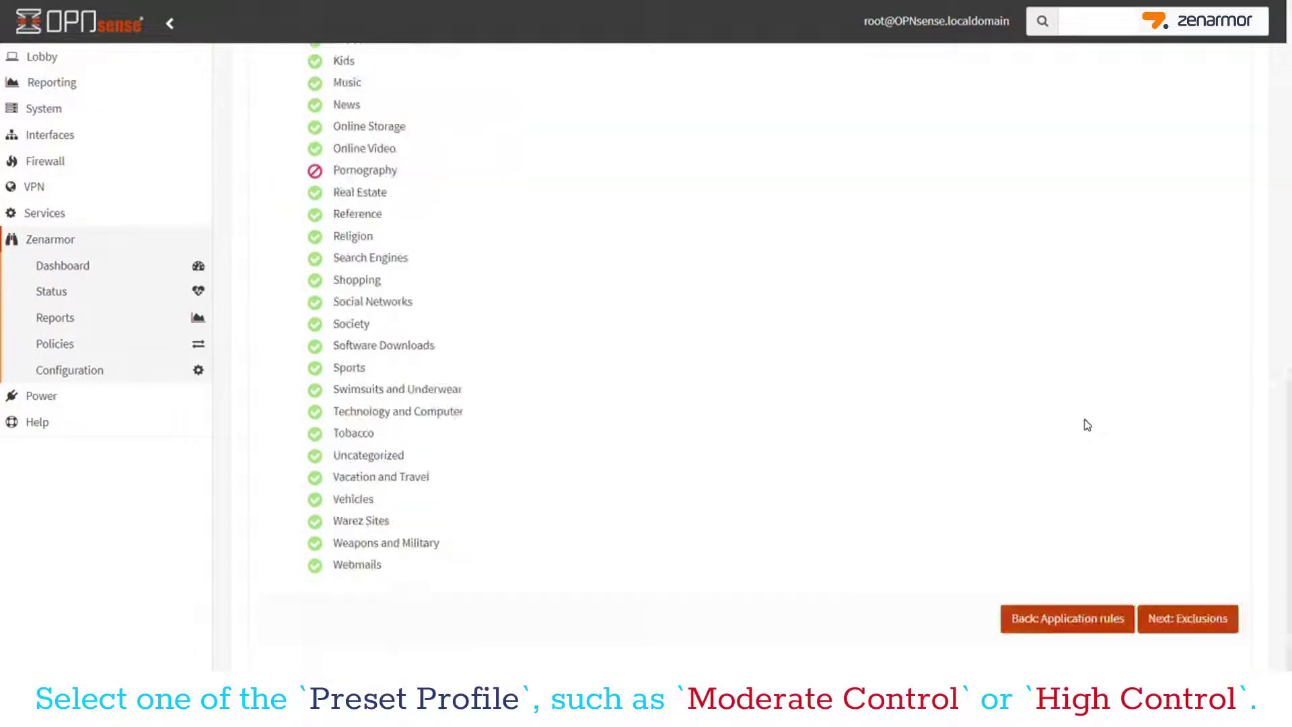
{"action": "scroll", "coordinate": [1084, 424], "scroll_direction": "up", "scroll_amount": 12}
{"action": "scroll", "coordinate": [1080, 410], "scroll_direction": "down", "scroll_amount": 12}
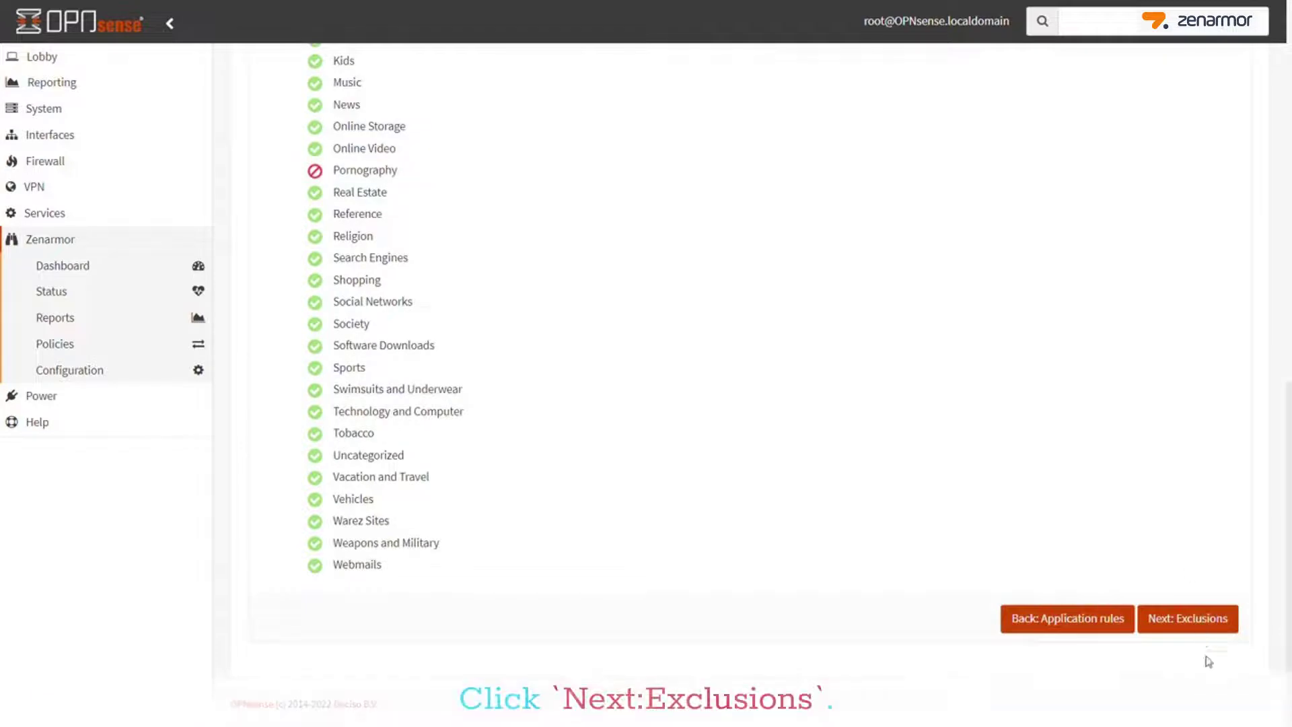
Step: Save the policy without adding exclusions and try to play the Simpsons video "Bart and Lisa are tired of life" on YouTube
{"action": "left_click", "coordinate": [1199, 623]}
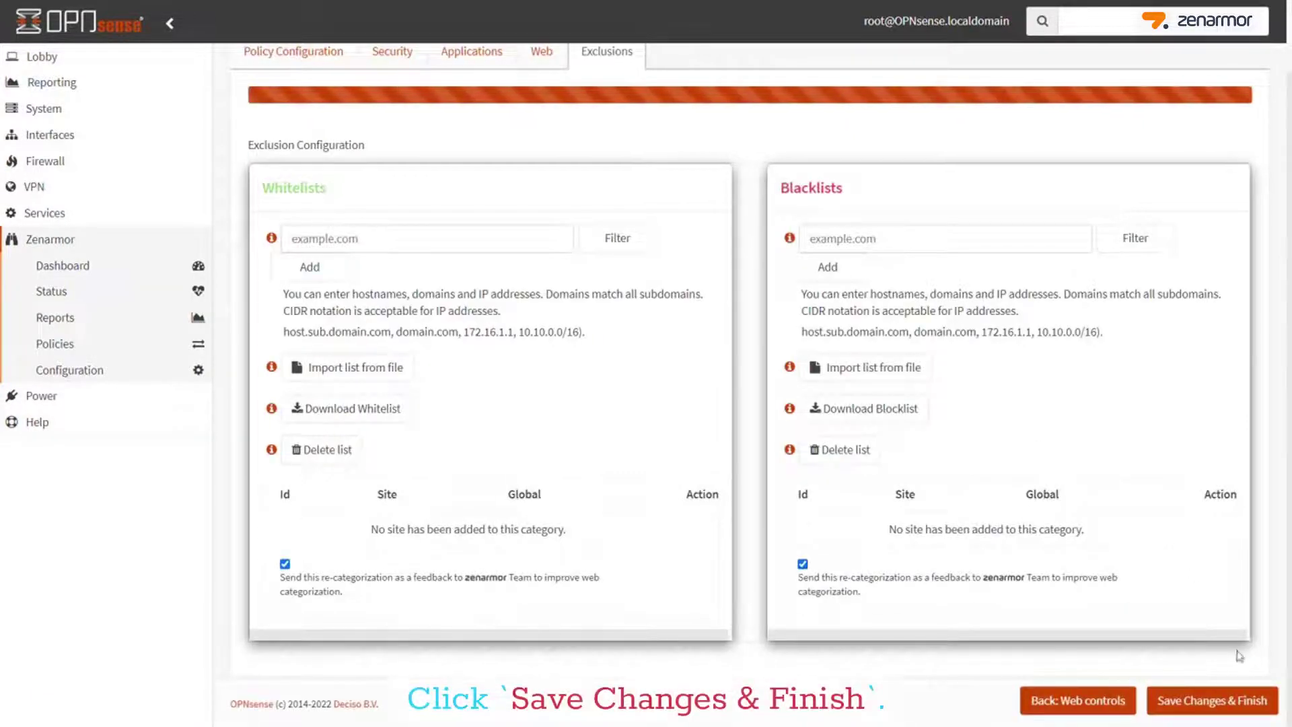
{"action": "left_click", "coordinate": [1204, 703]}
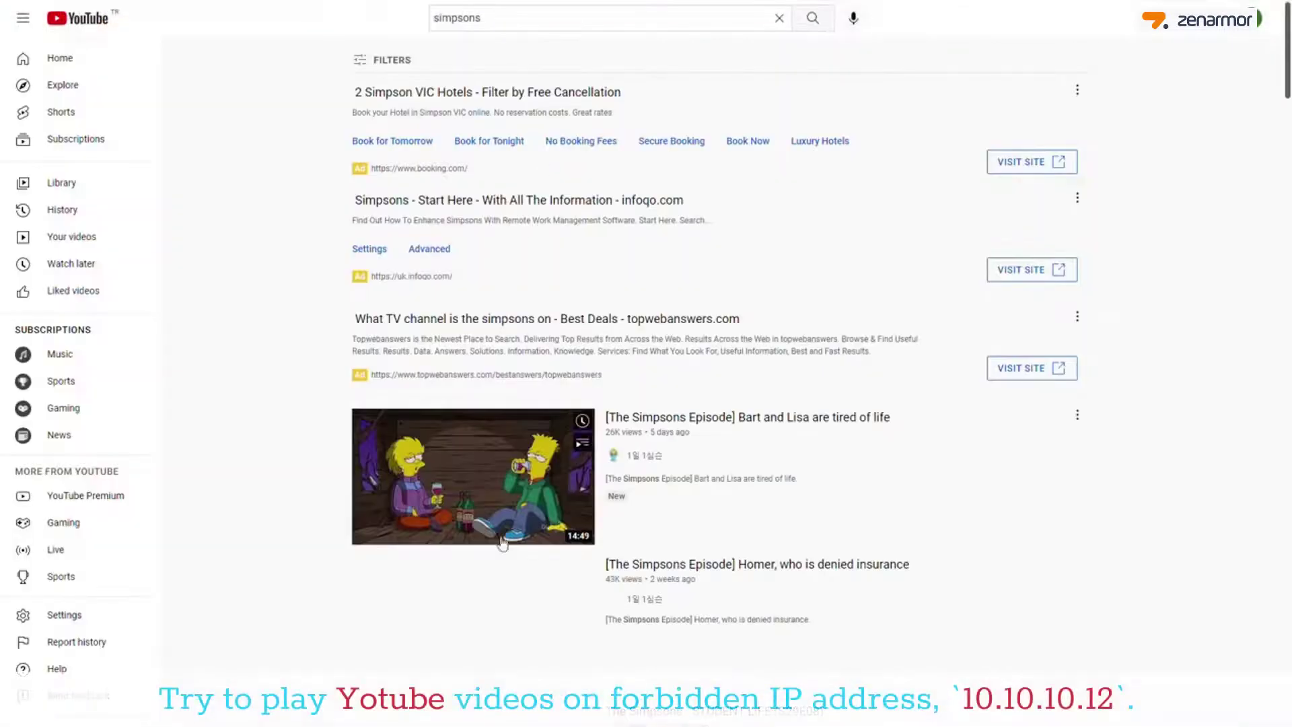
{"action": "left_click", "coordinate": [469, 490]}
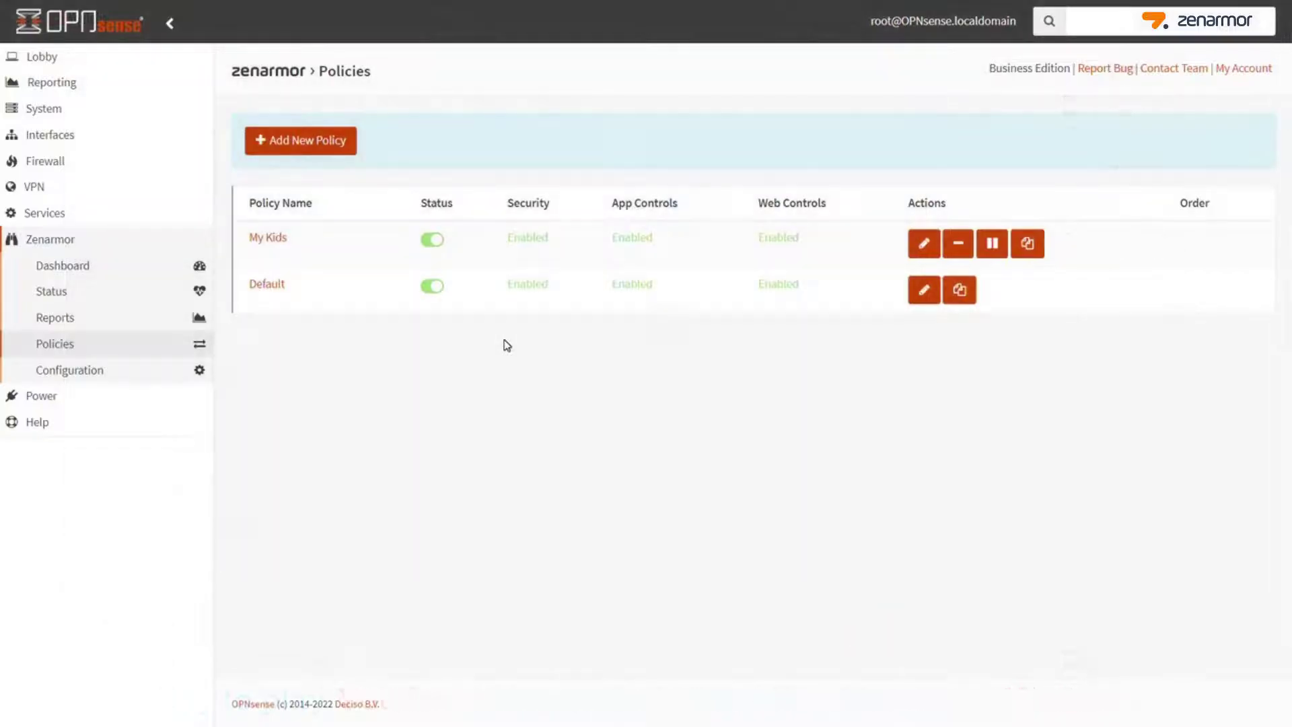
Step: Open the Live Sessions Explorer in Zenarmor's reports and filter the sessions by Application for "youtube"
{"action": "left_click", "coordinate": [55, 318]}
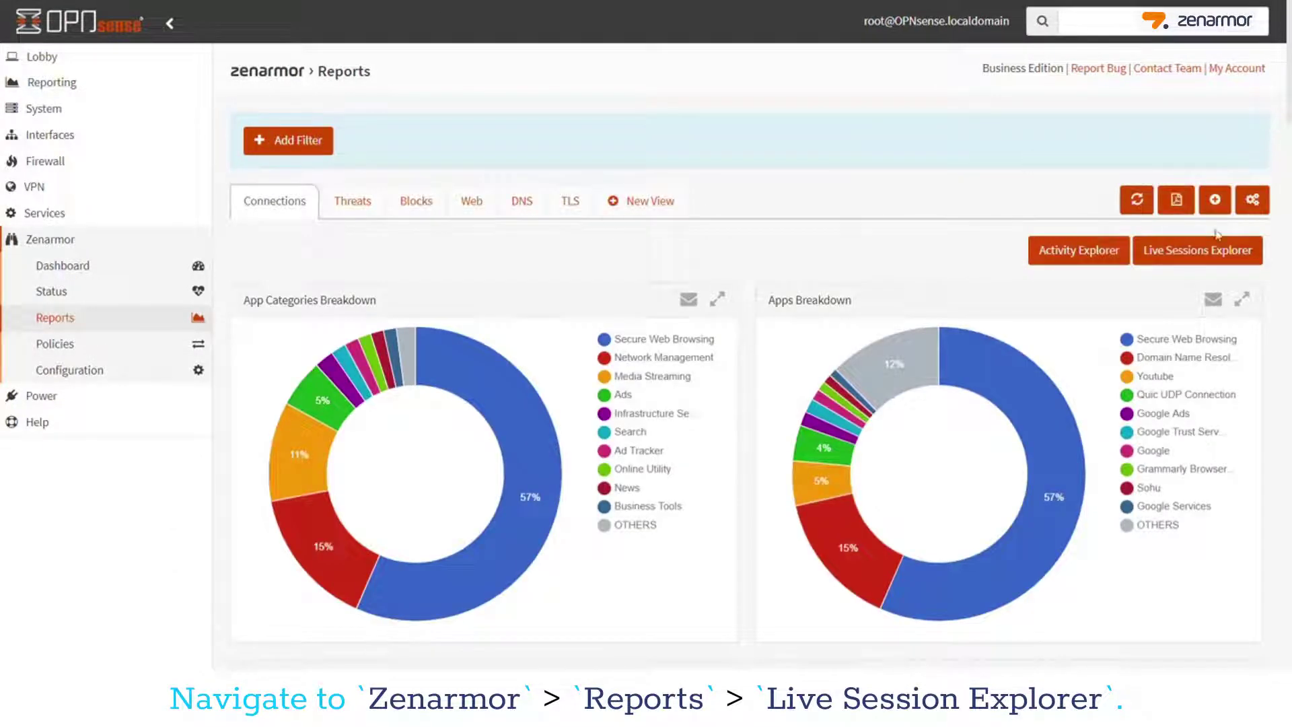
{"action": "left_click", "coordinate": [1176, 252]}
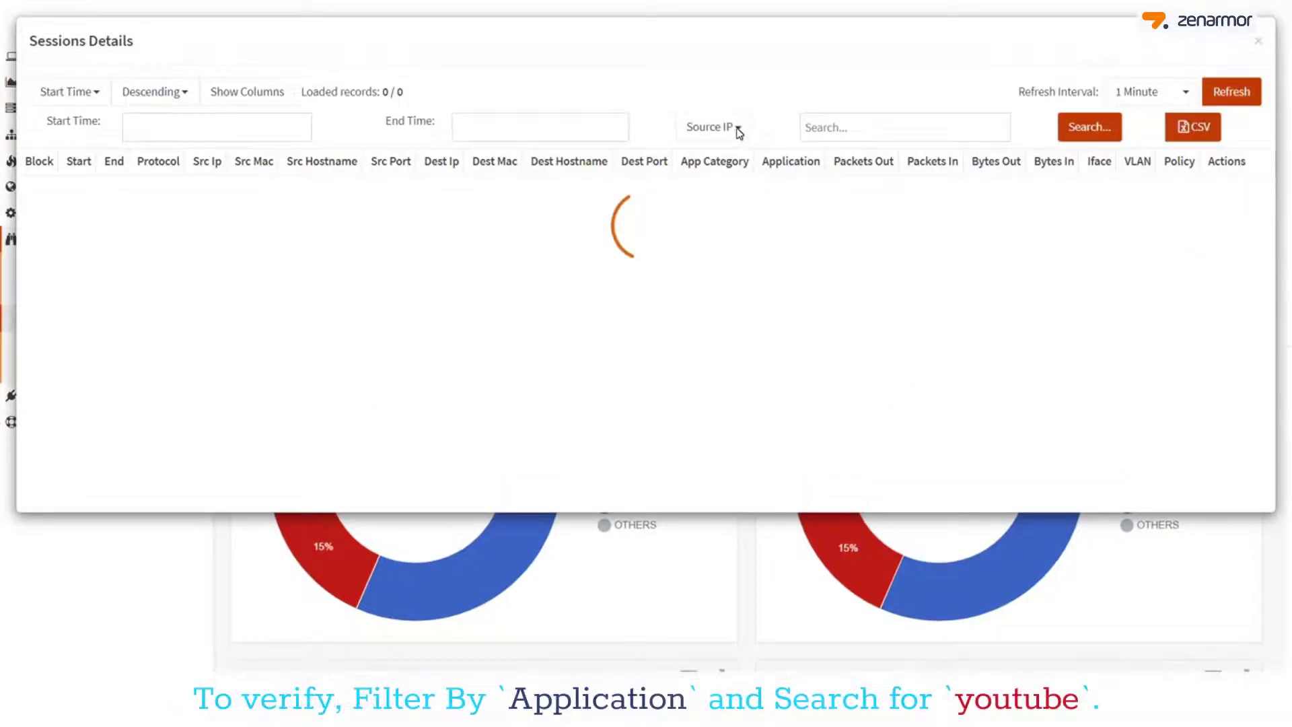
{"action": "left_click", "coordinate": [737, 130]}
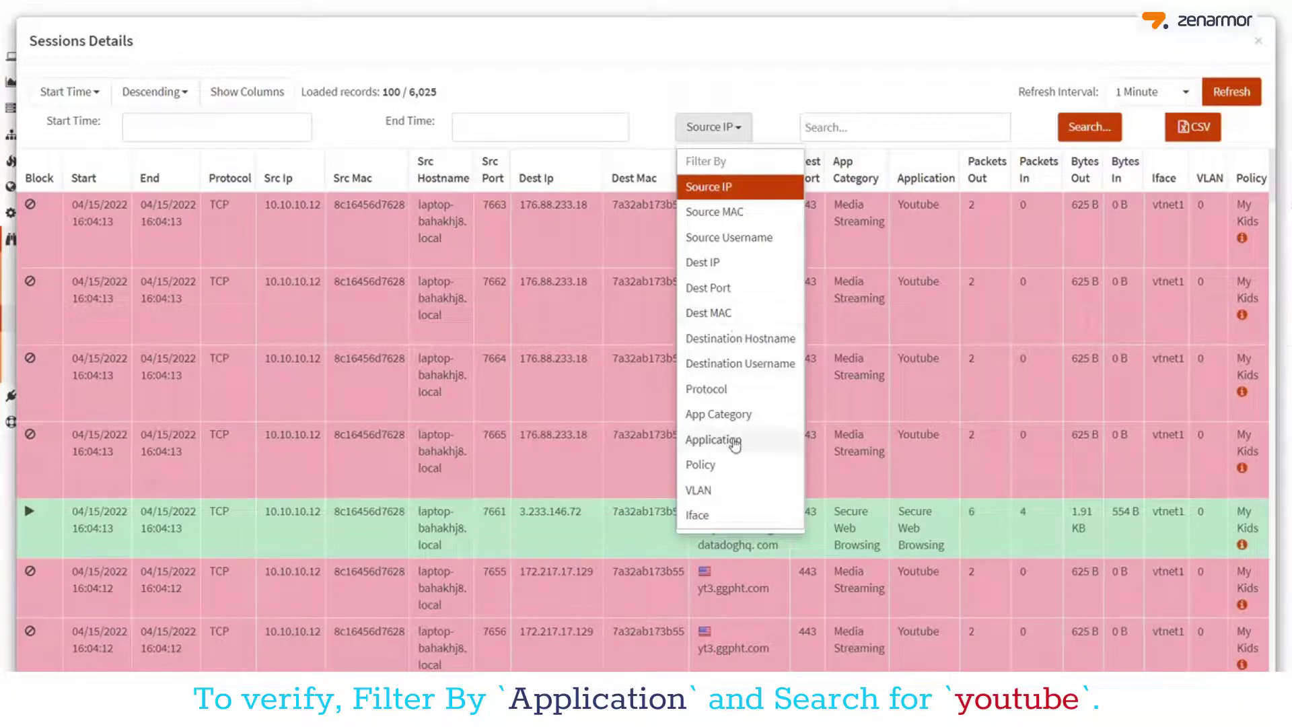
{"action": "left_click", "coordinate": [713, 440]}
{"action": "left_click", "coordinate": [912, 127]}
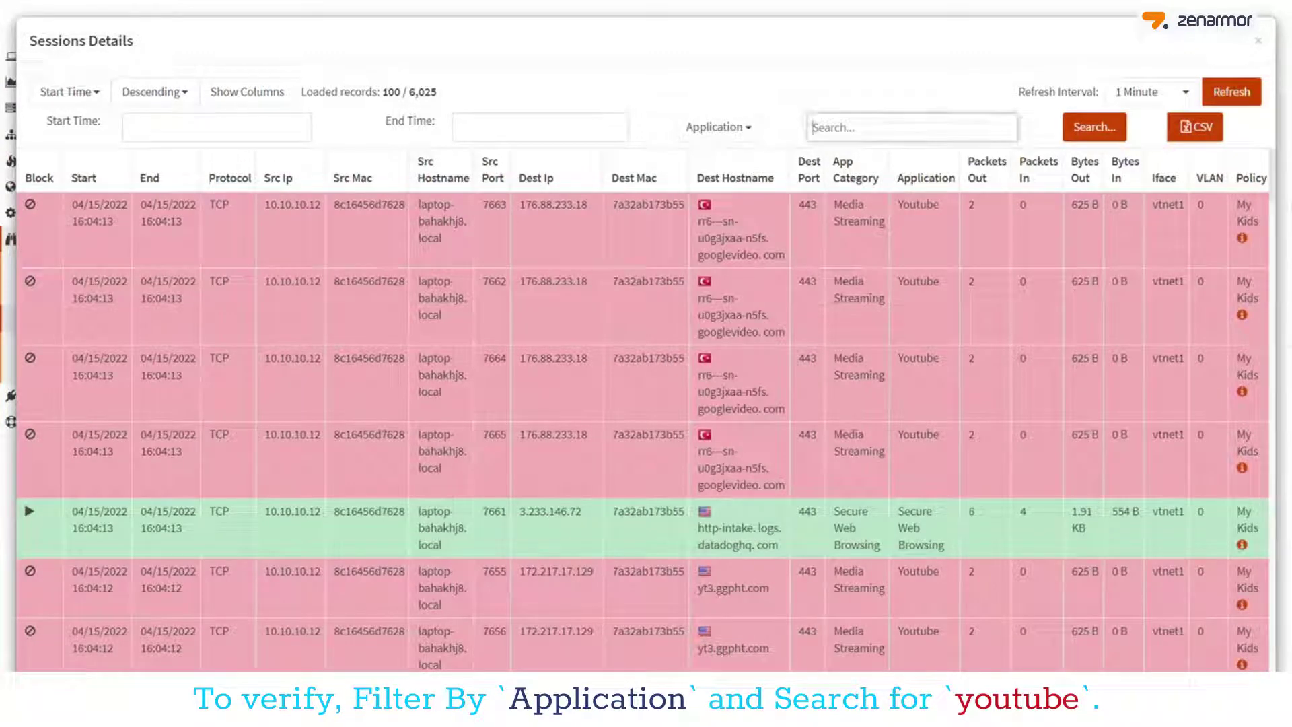
{"action": "type", "text": "youtube"}
{"action": "left_click", "coordinate": [1088, 131]}
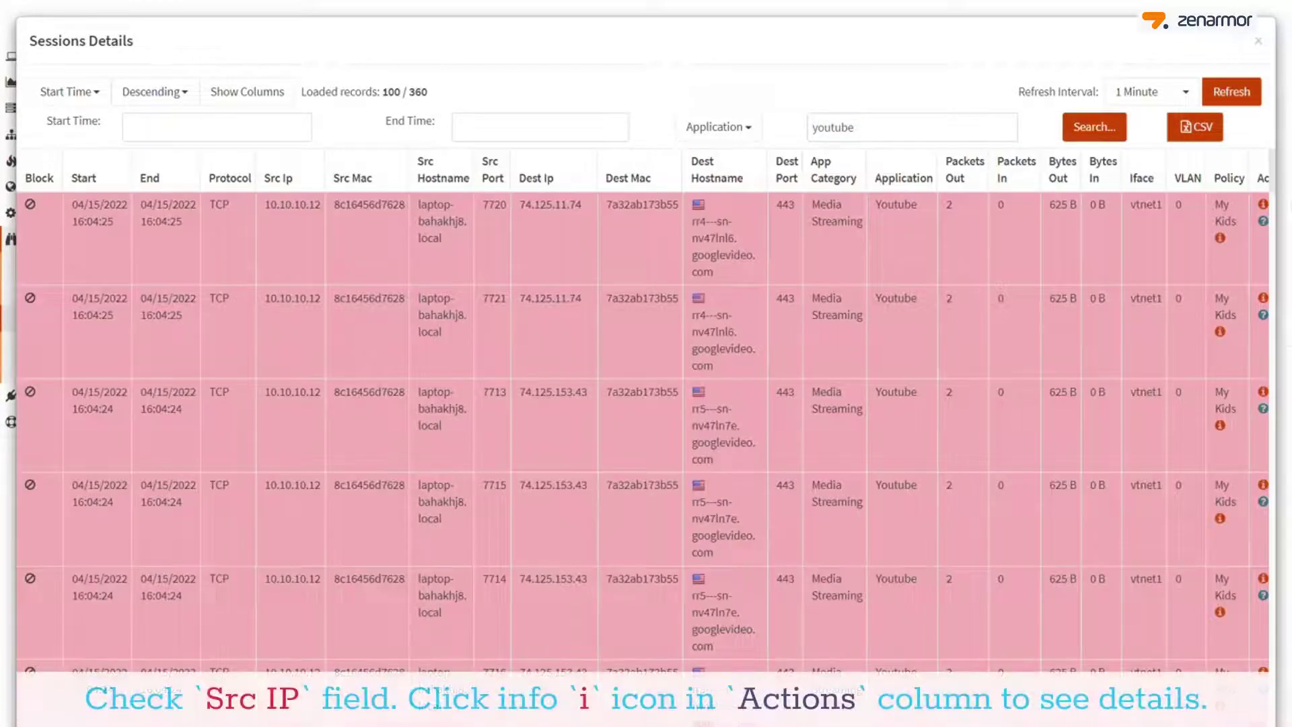
Step: Check the source IP and application of the first listed session, and review its full connection details
{"action": "left_click_drag", "start_coordinate": [265, 204], "coordinate": [309, 204]}
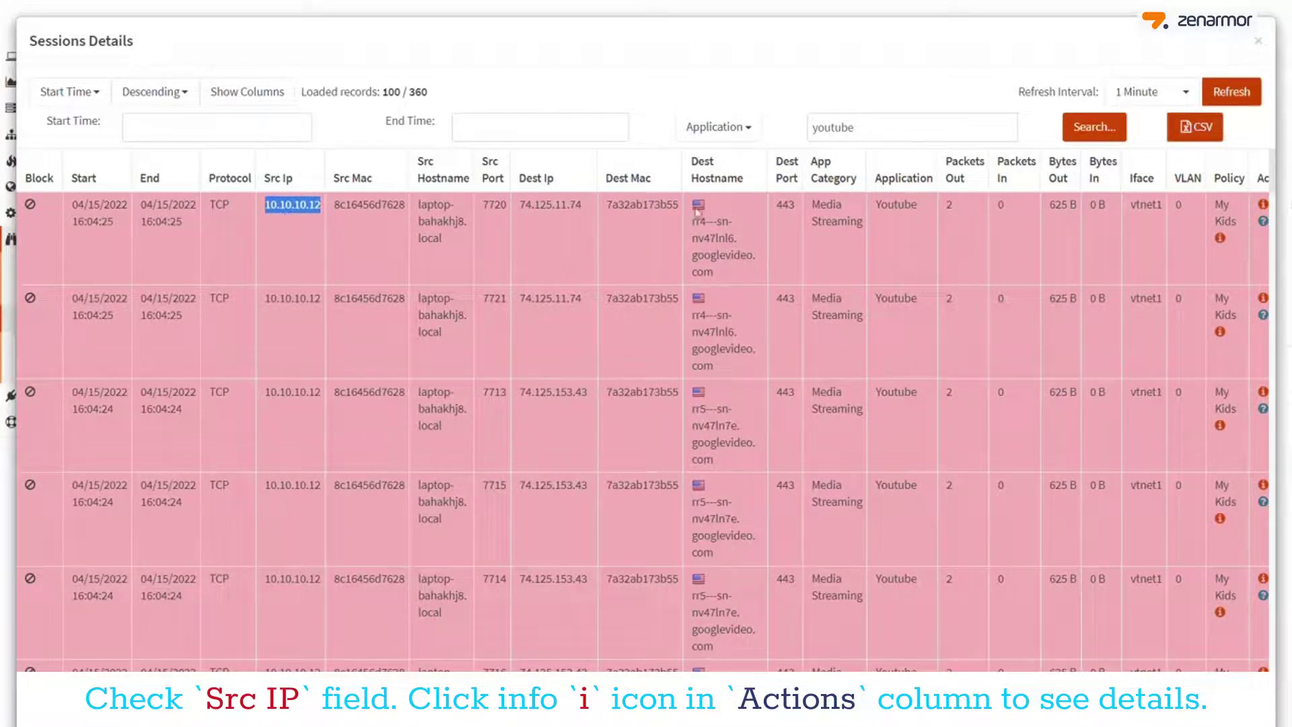
{"action": "left_click_drag", "start_coordinate": [919, 210], "coordinate": [873, 208]}
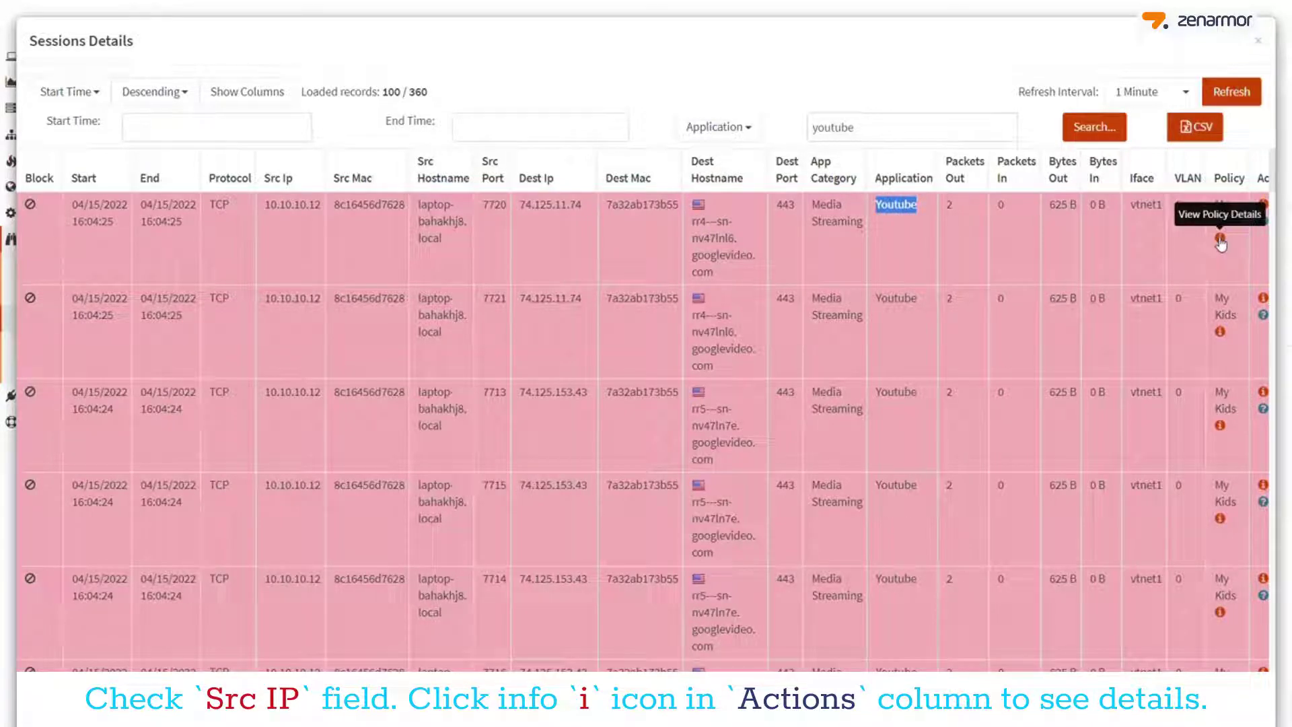
{"action": "left_click", "coordinate": [1263, 206]}
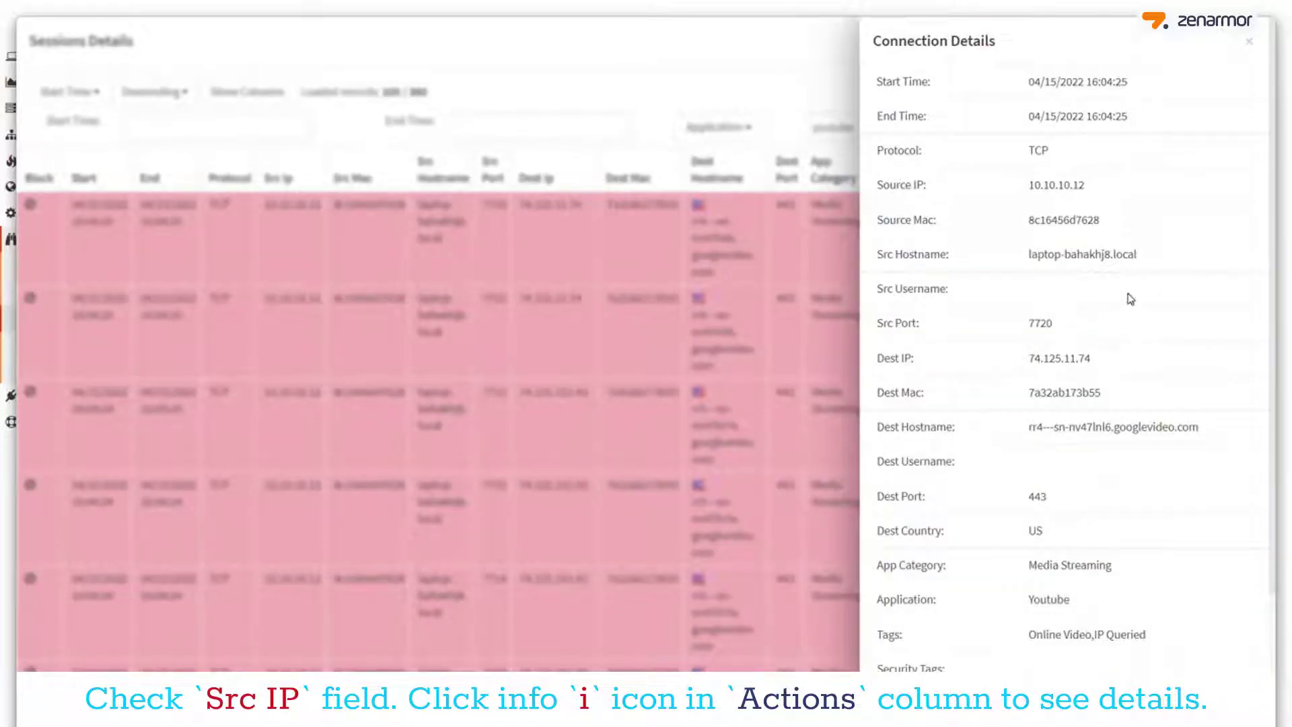
{"action": "scroll", "coordinate": [1130, 298], "scroll_direction": "down", "scroll_amount": 3}
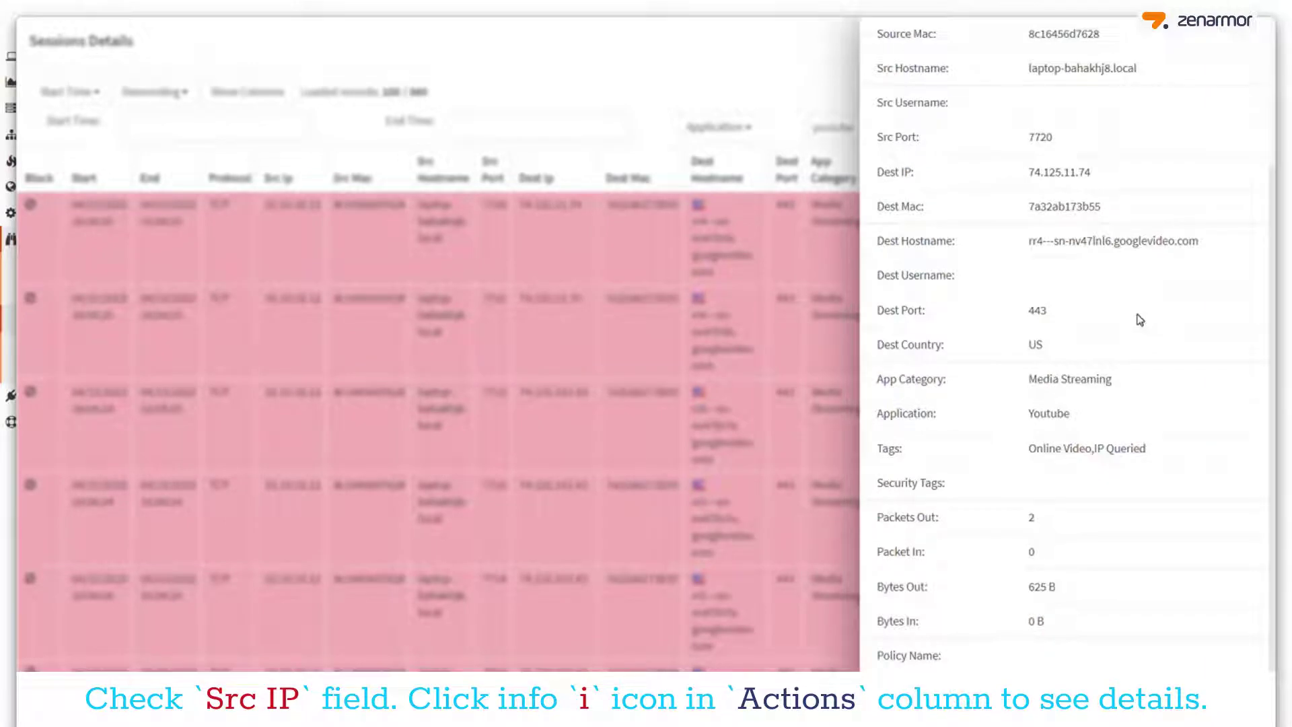
{"action": "scroll", "coordinate": [1139, 321], "scroll_direction": "up", "scroll_amount": 3}
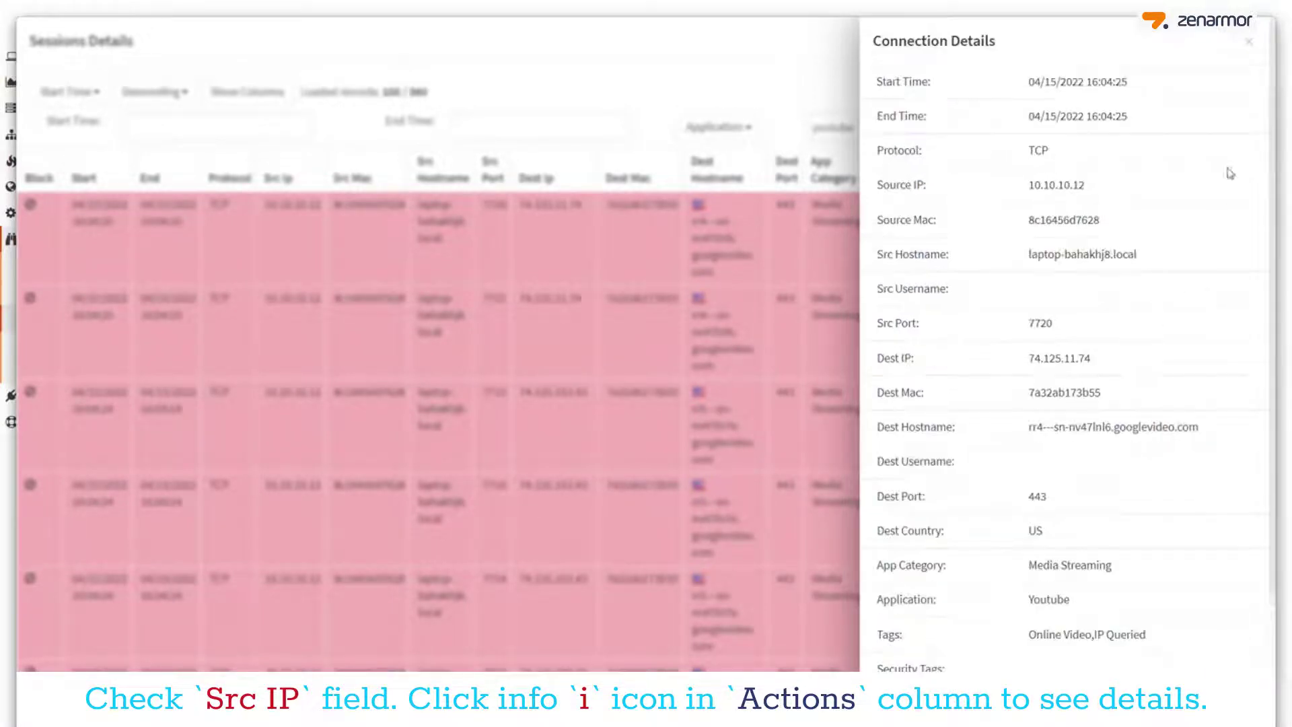
{"action": "left_click", "coordinate": [1249, 42]}
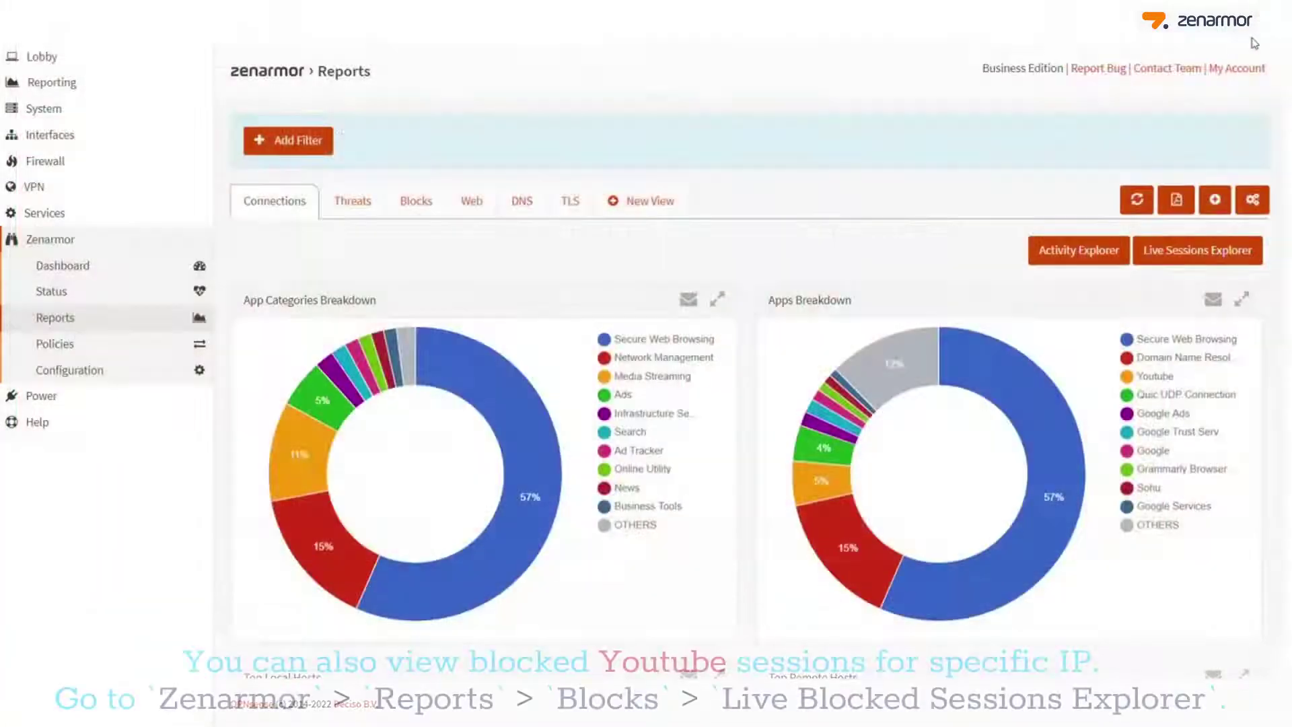
Step: Open the Live Blocked Sessions Explorer in the Blocks report and check the first entry's source IP, block message and block signature
{"action": "left_click", "coordinate": [415, 202]}
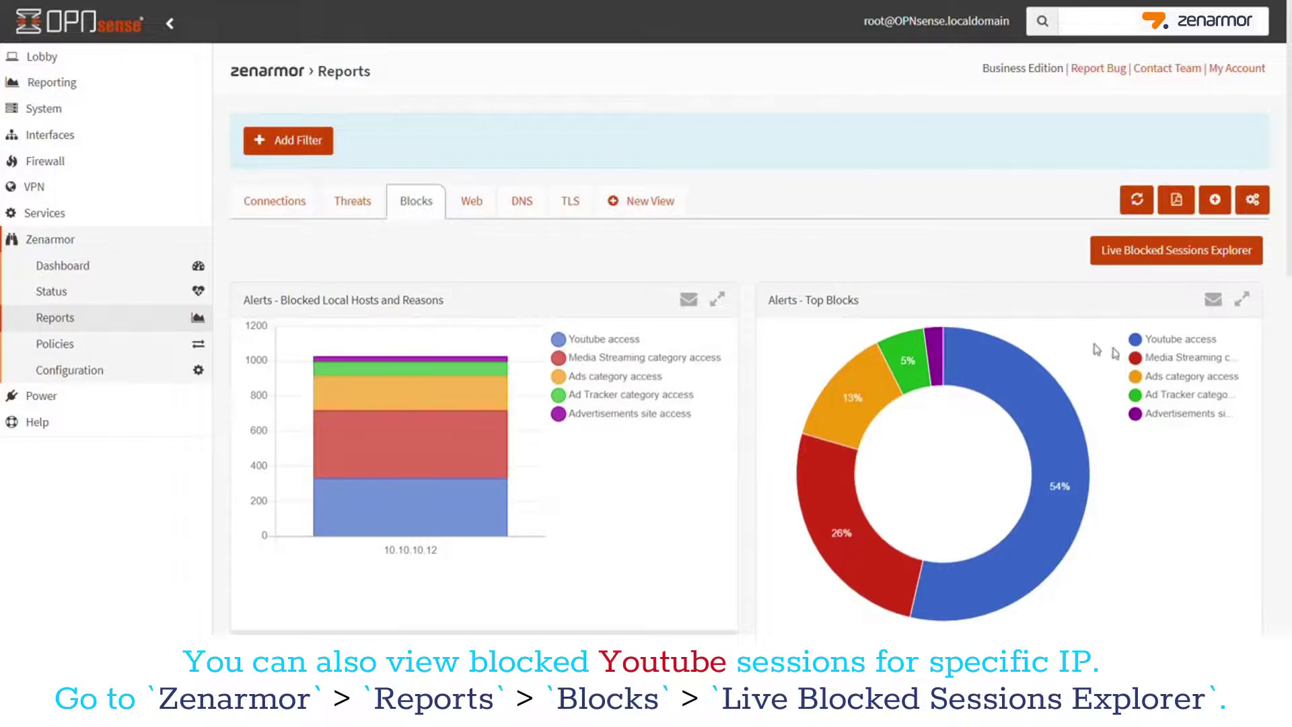
{"action": "left_click", "coordinate": [1171, 251]}
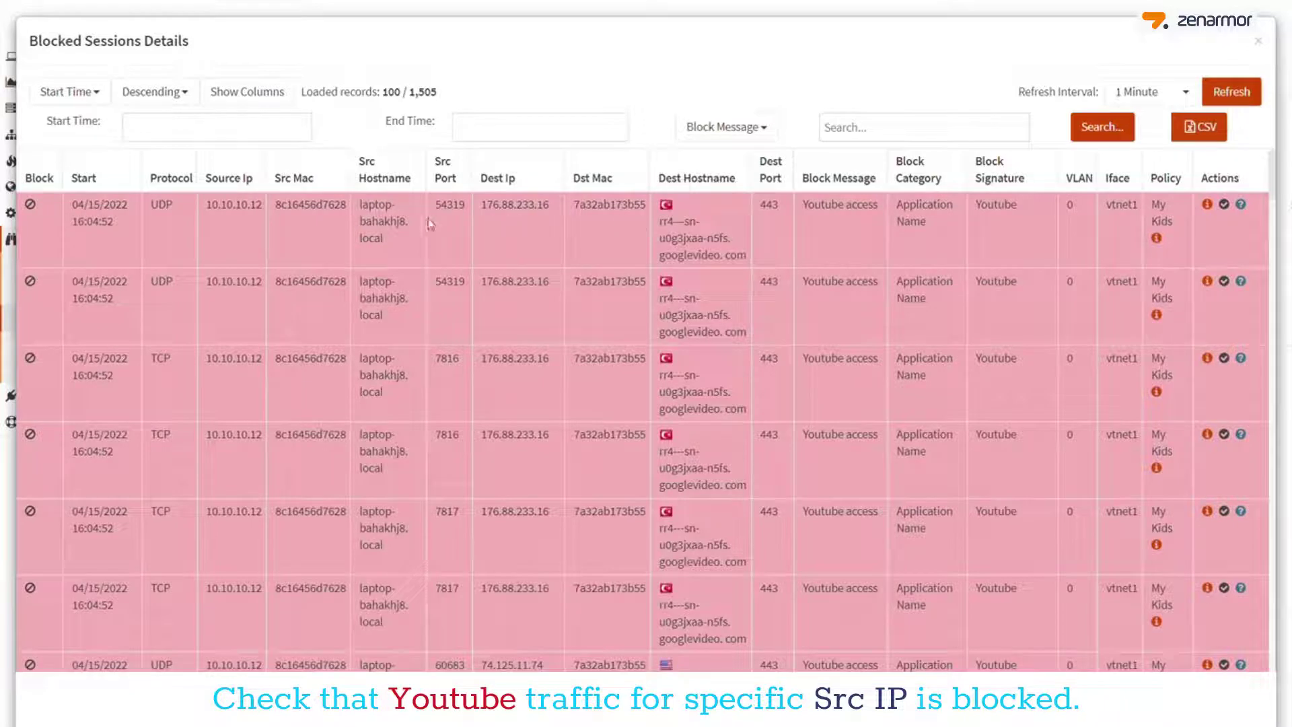
{"action": "left_click_drag", "start_coordinate": [206, 204], "coordinate": [258, 205]}
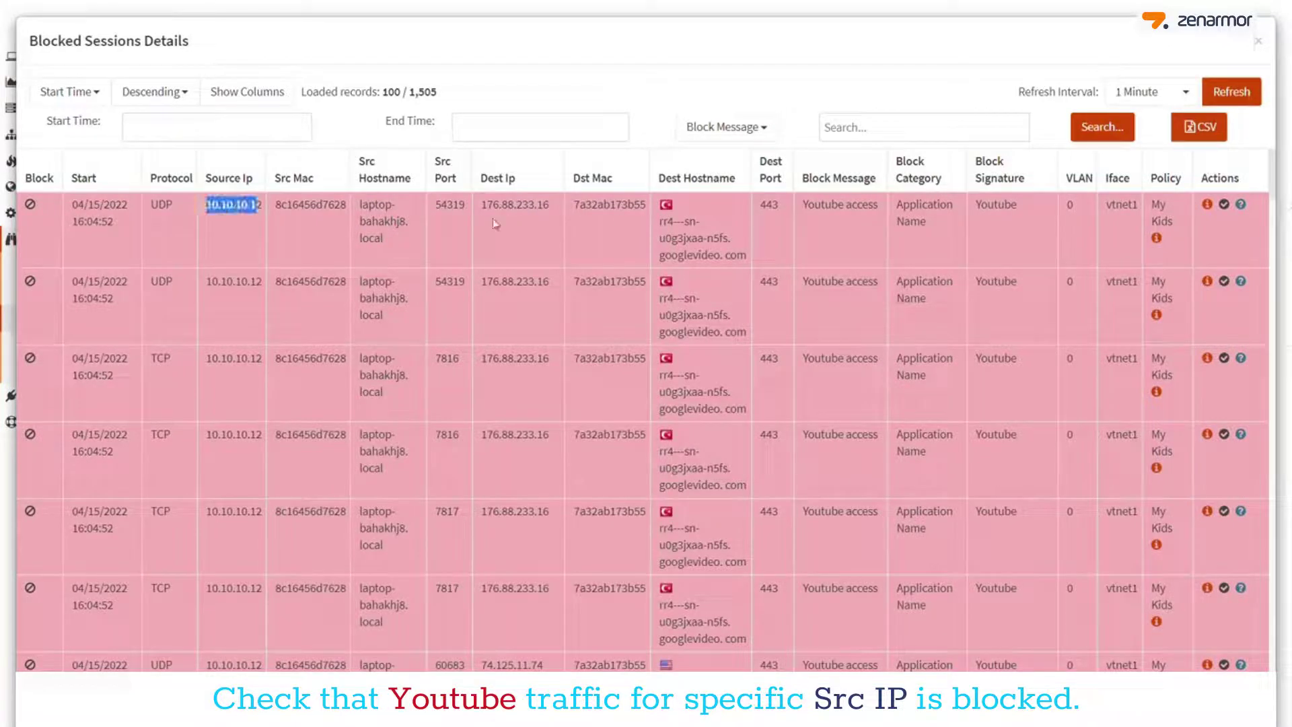
{"action": "left_click_drag", "start_coordinate": [807, 205], "coordinate": [880, 206]}
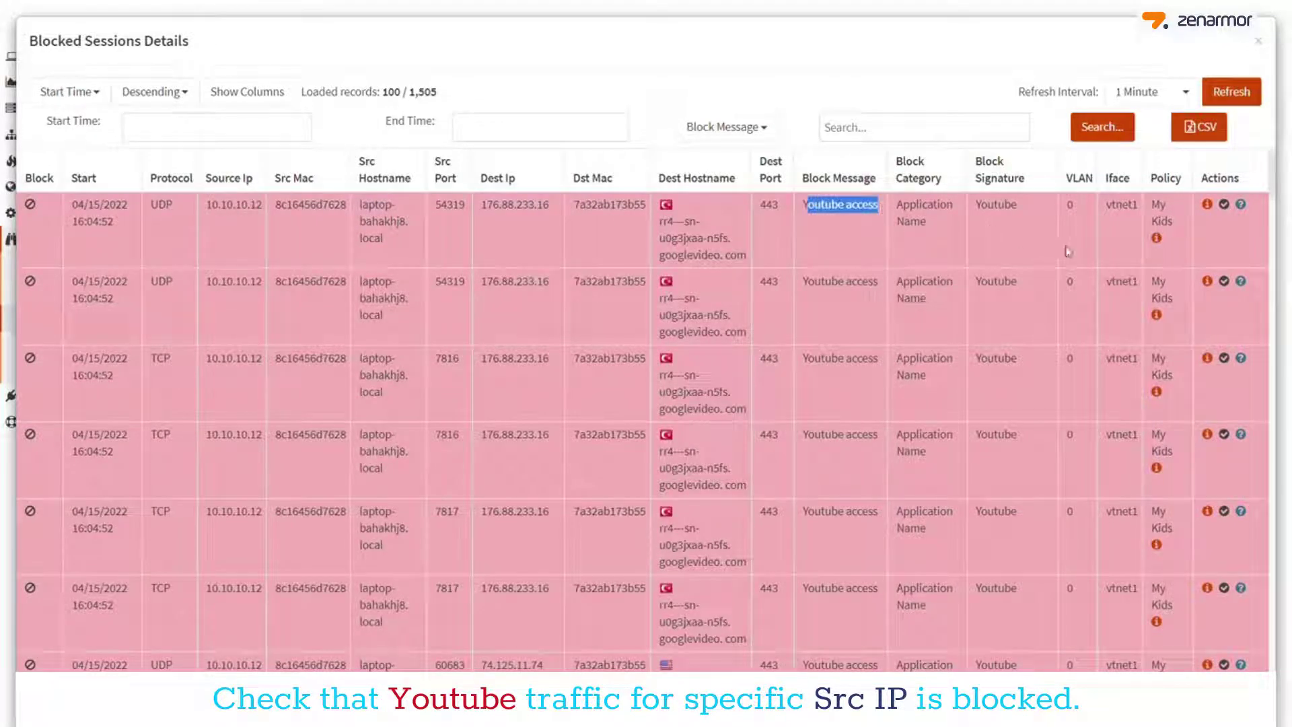
{"action": "left_click_drag", "start_coordinate": [1036, 207], "coordinate": [974, 226]}
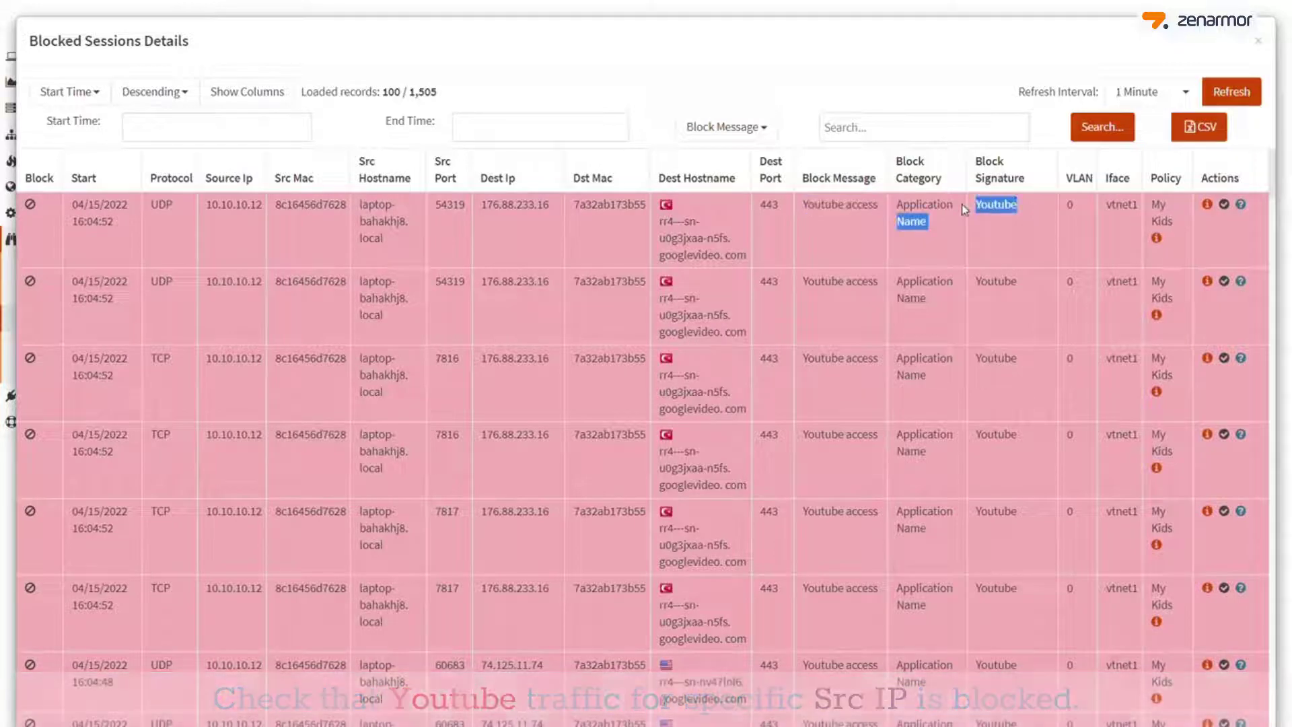
Step: Review the first blocked session's policy details and its connection details, checking the block message, source IP and policy name
{"action": "left_click", "coordinate": [1157, 237]}
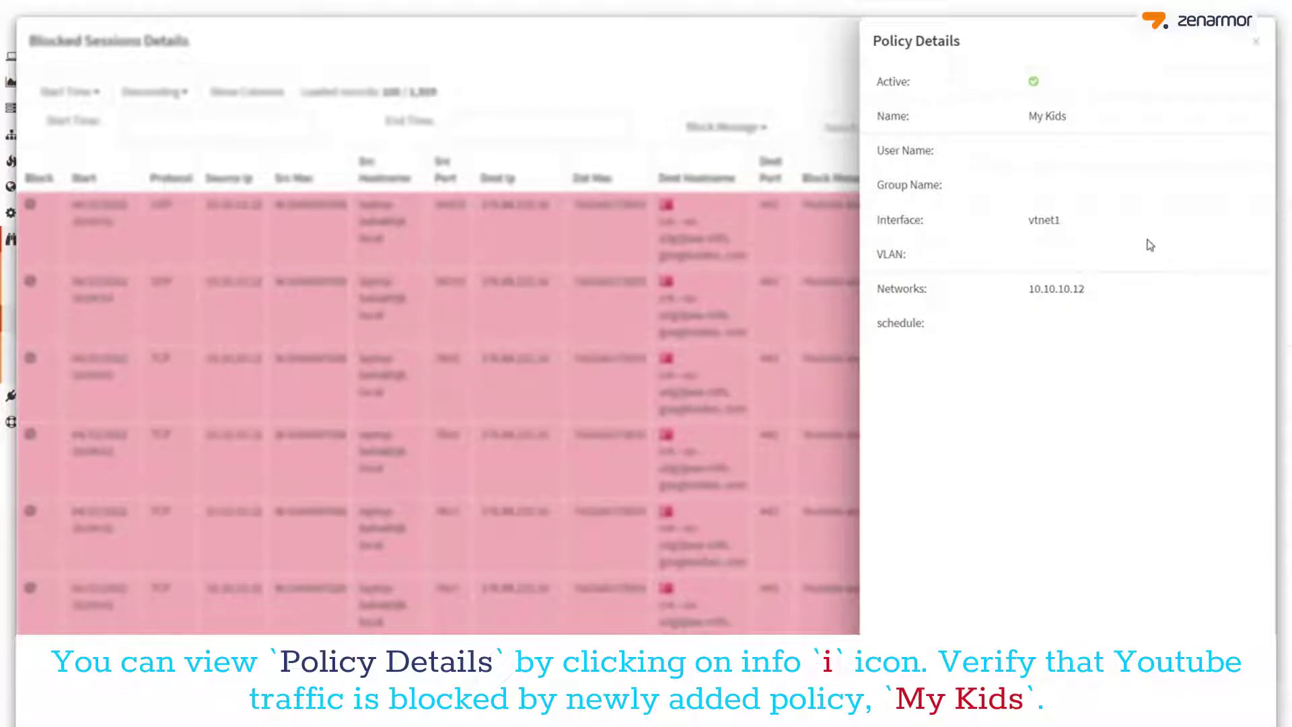
{"action": "left_click", "coordinate": [1256, 43]}
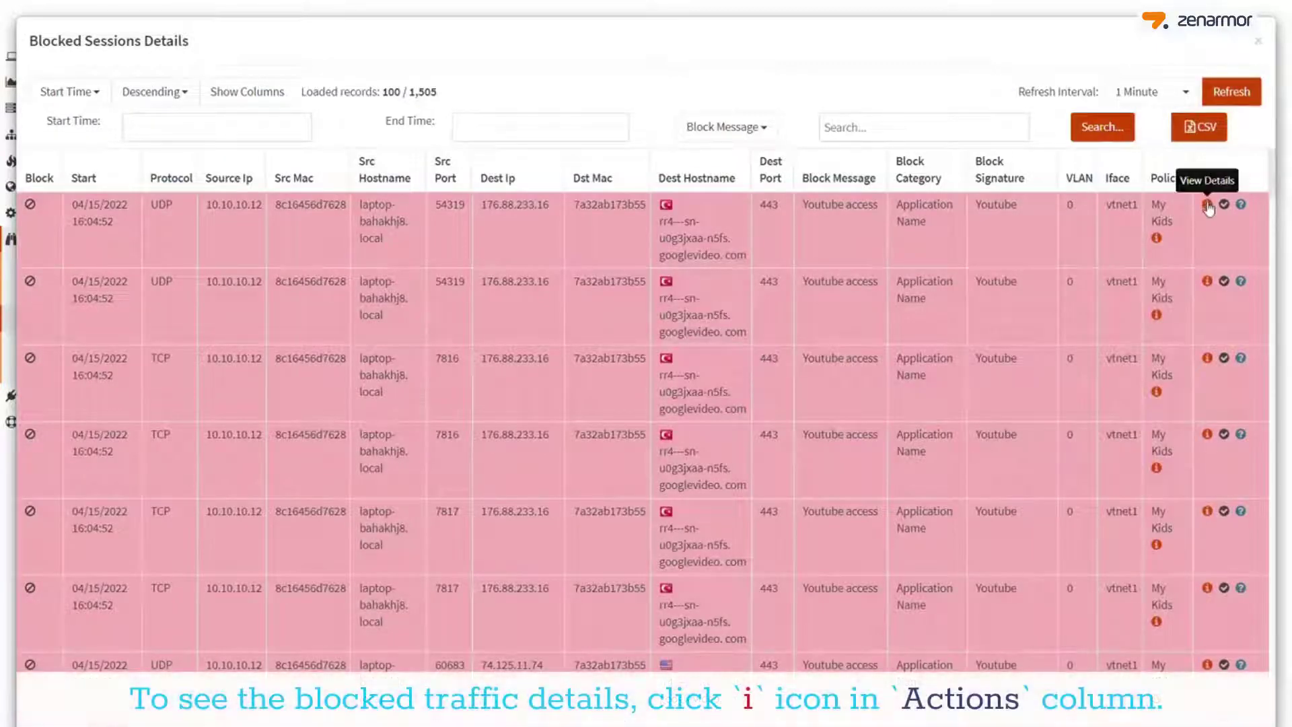
{"action": "left_click", "coordinate": [1208, 205]}
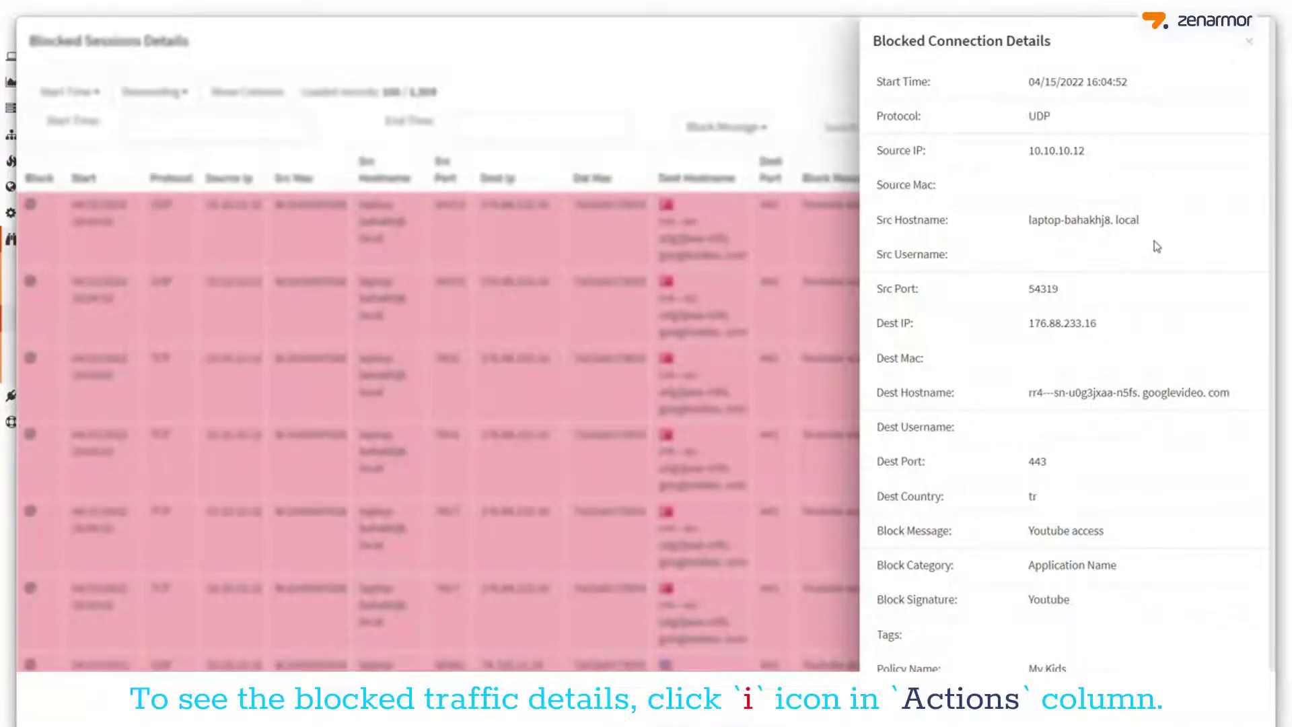
{"action": "scroll", "coordinate": [1156, 247], "scroll_direction": "down", "scroll_amount": 1}
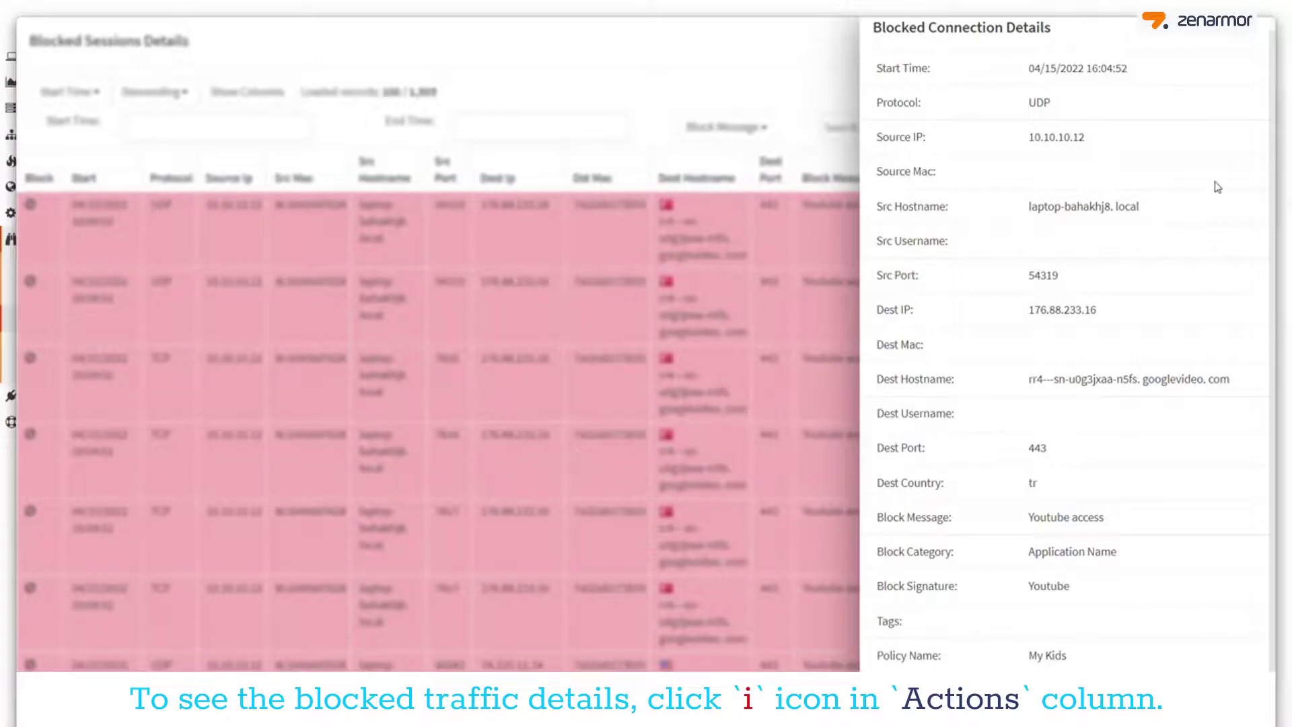
{"action": "left_click_drag", "start_coordinate": [1039, 561], "coordinate": [1019, 516]}
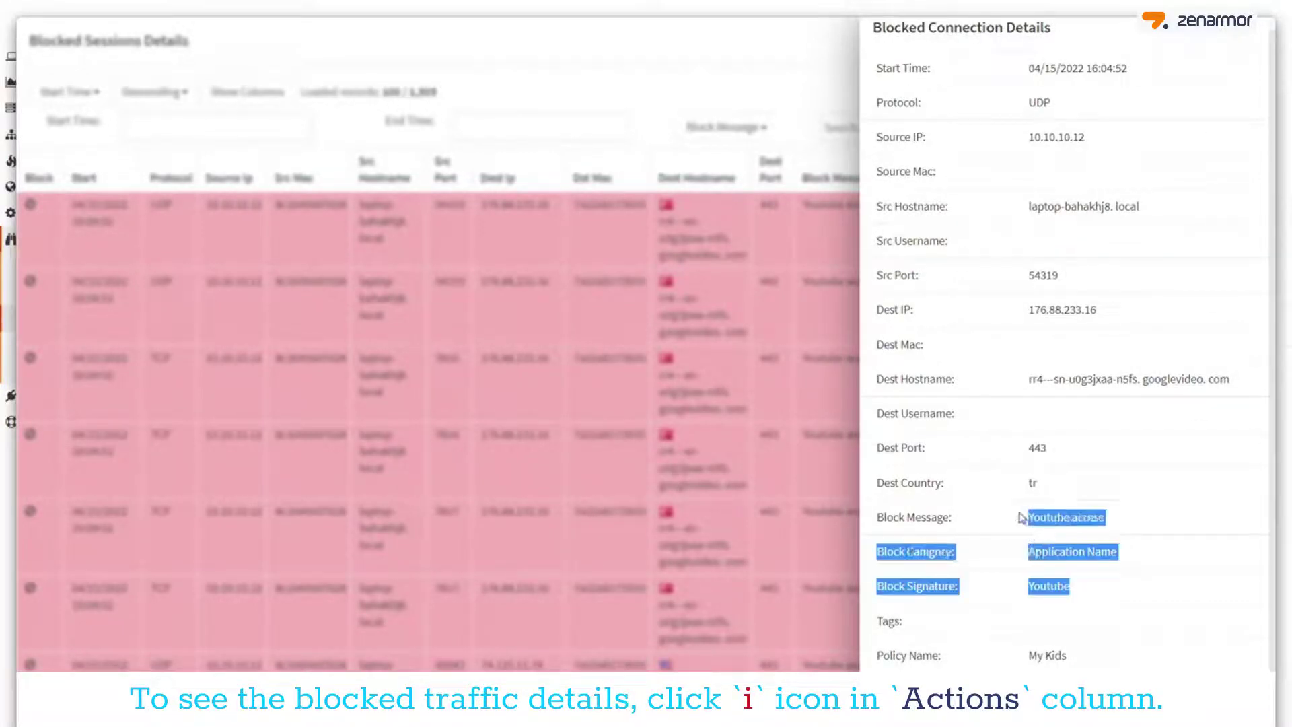
{"action": "left_click_drag", "start_coordinate": [1091, 139], "coordinate": [1014, 140]}
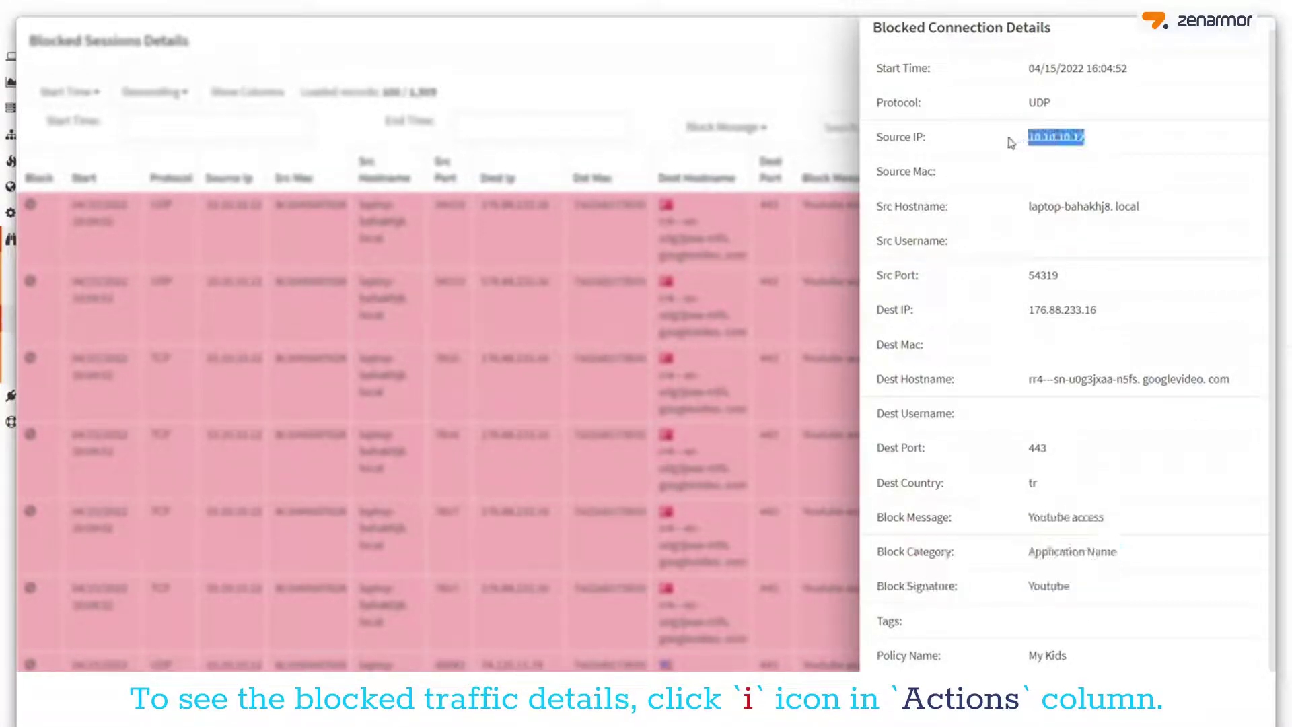
{"action": "left_click_drag", "start_coordinate": [1119, 665], "coordinate": [1030, 661]}
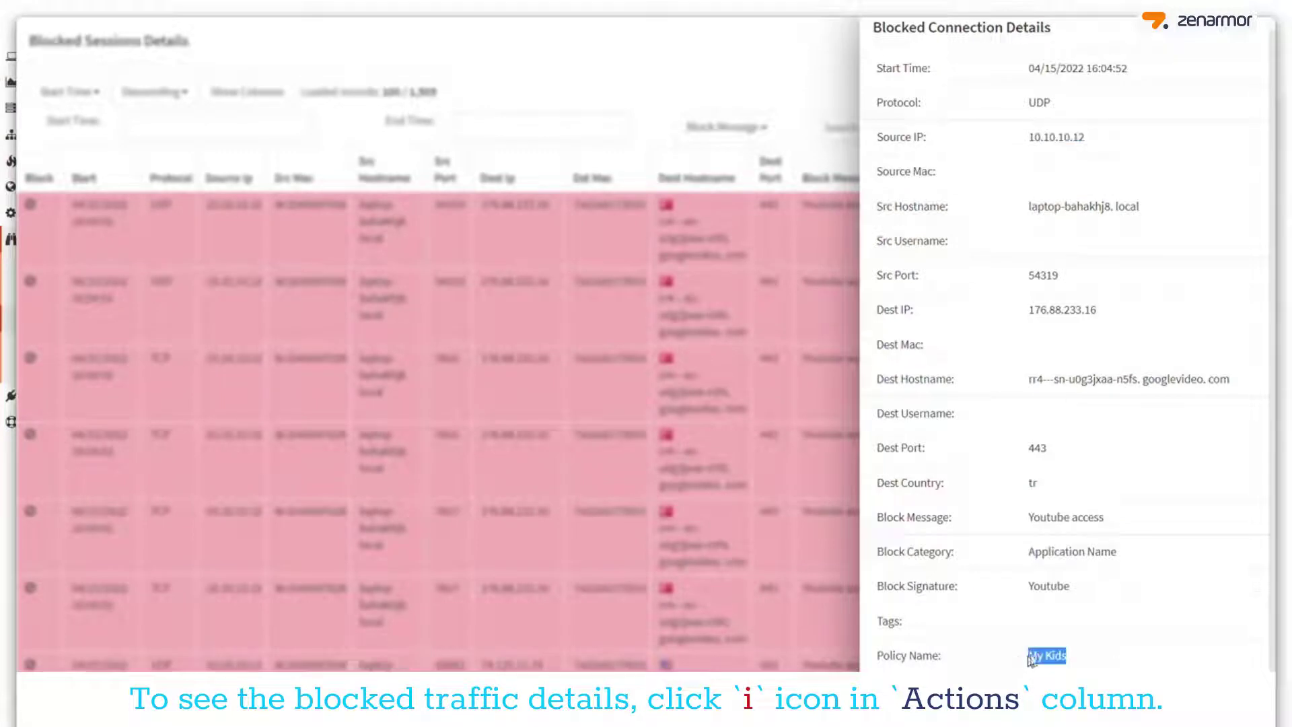
{"action": "left_click", "coordinate": [1249, 37]}
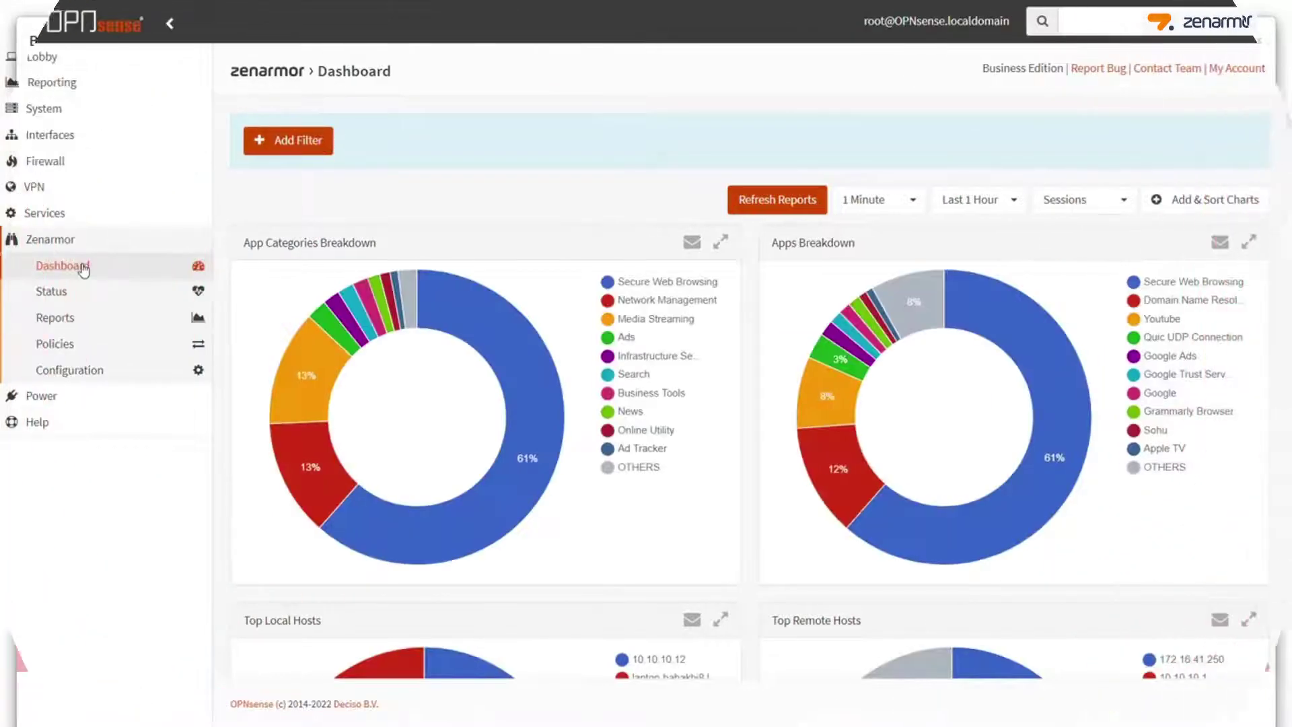
Step: Open the My Kids policy's configuration and remove the IP address 10.10.10.12 from it
{"action": "left_click", "coordinate": [60, 348]}
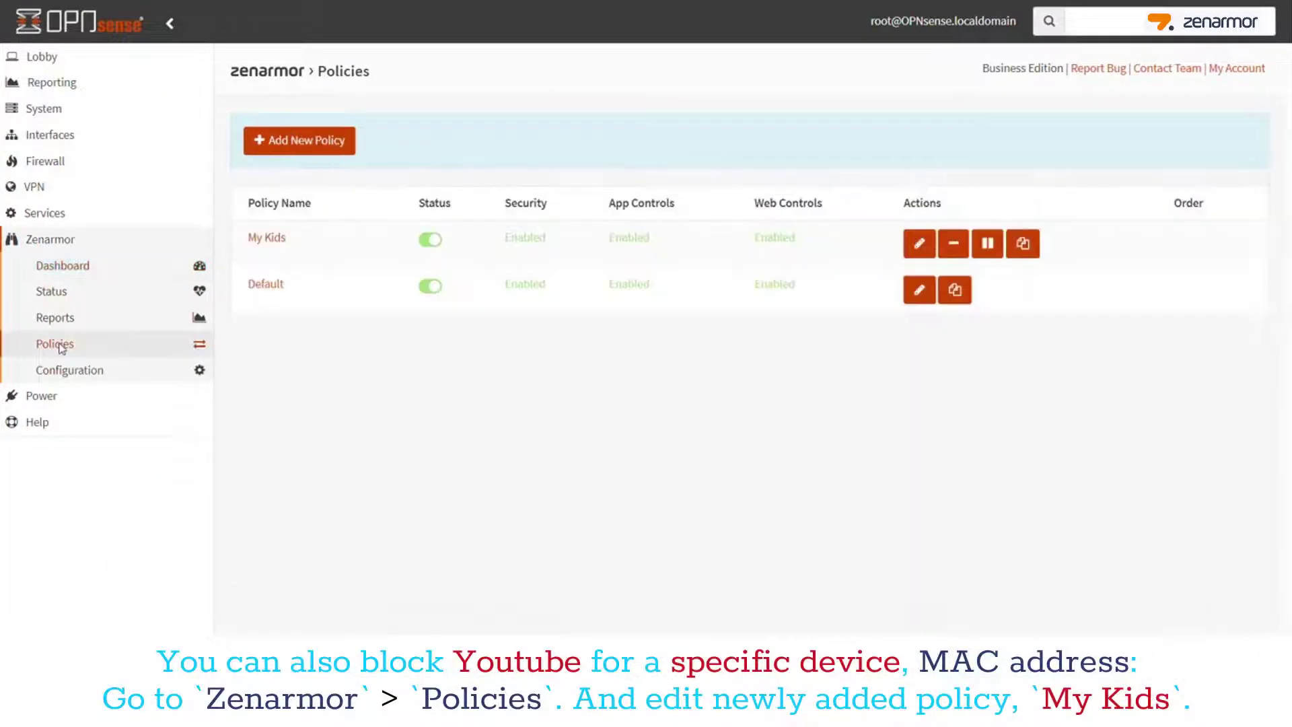
{"action": "left_click", "coordinate": [267, 243]}
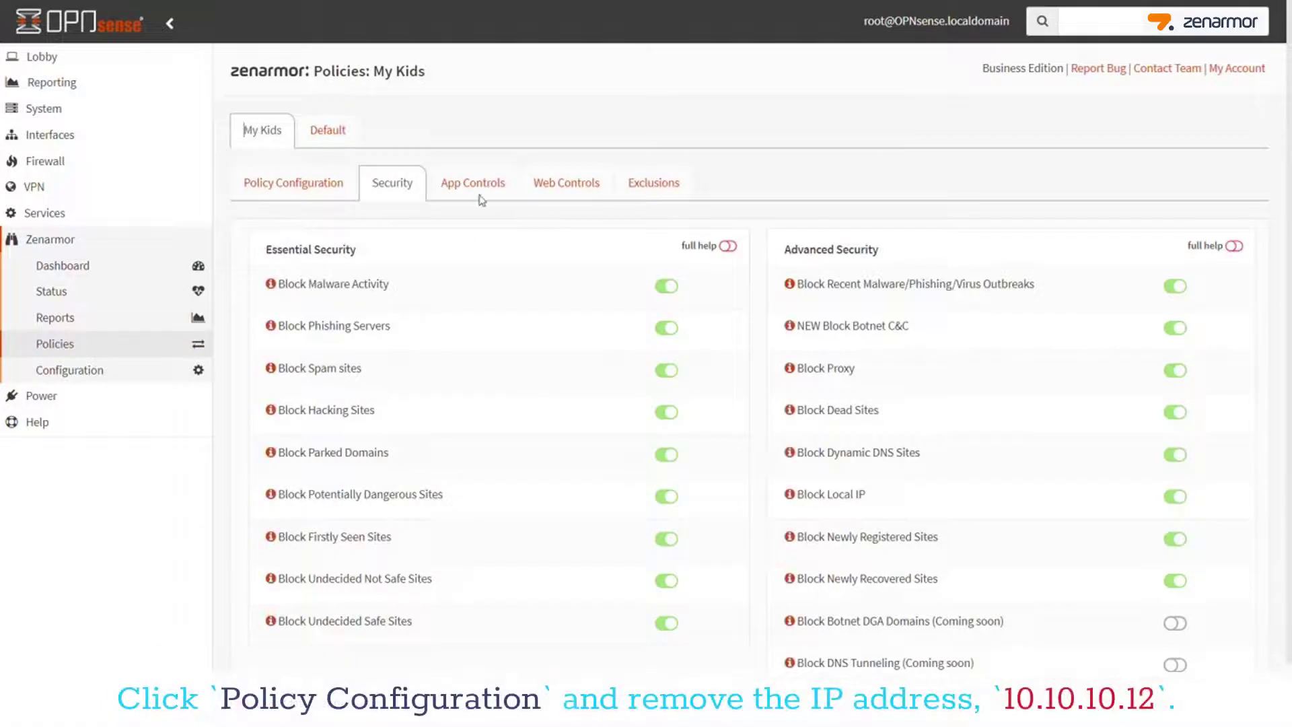
{"action": "left_click", "coordinate": [329, 186]}
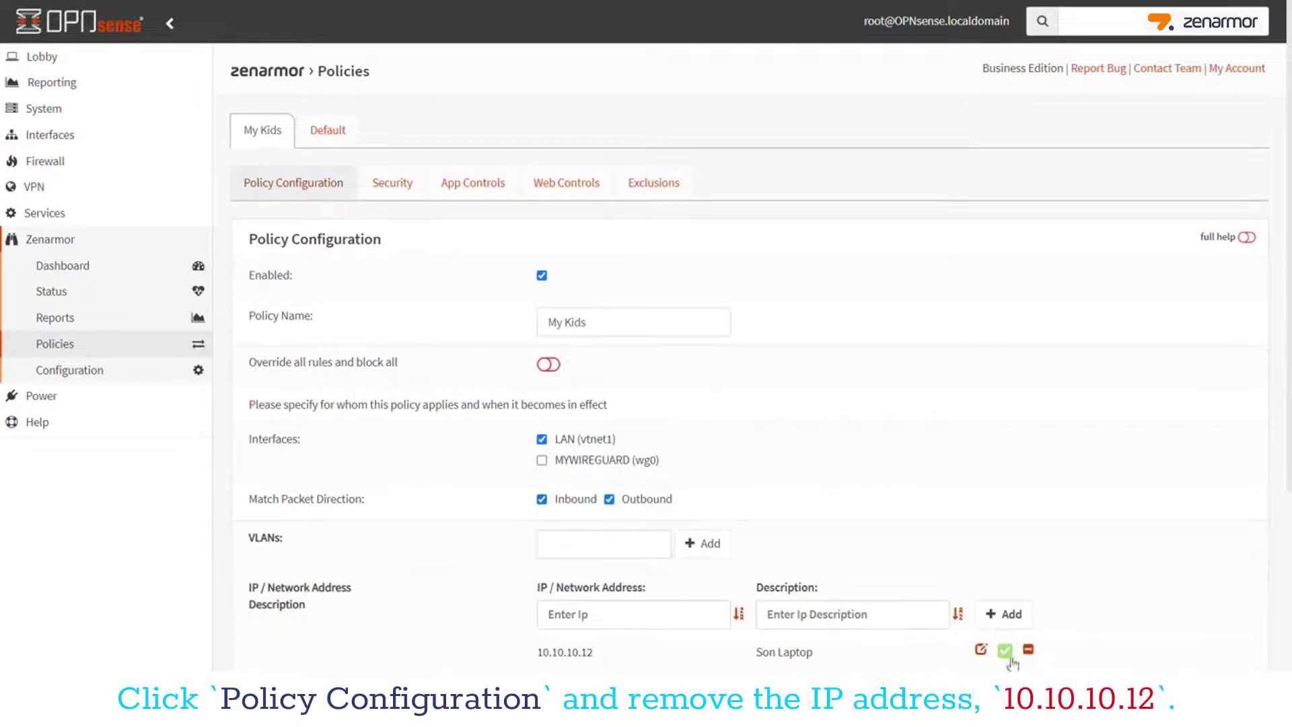
{"action": "left_click", "coordinate": [1028, 649]}
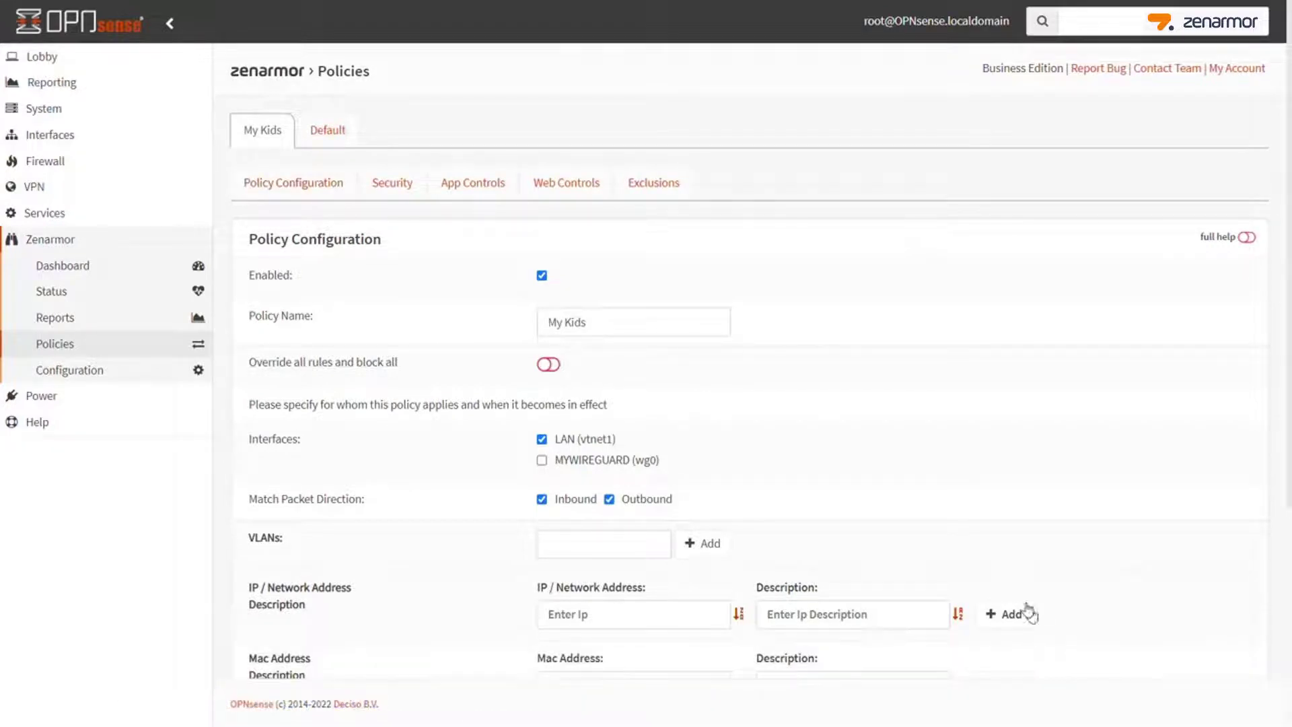
{"action": "scroll", "coordinate": [1027, 613], "scroll_direction": "down", "scroll_amount": 5}
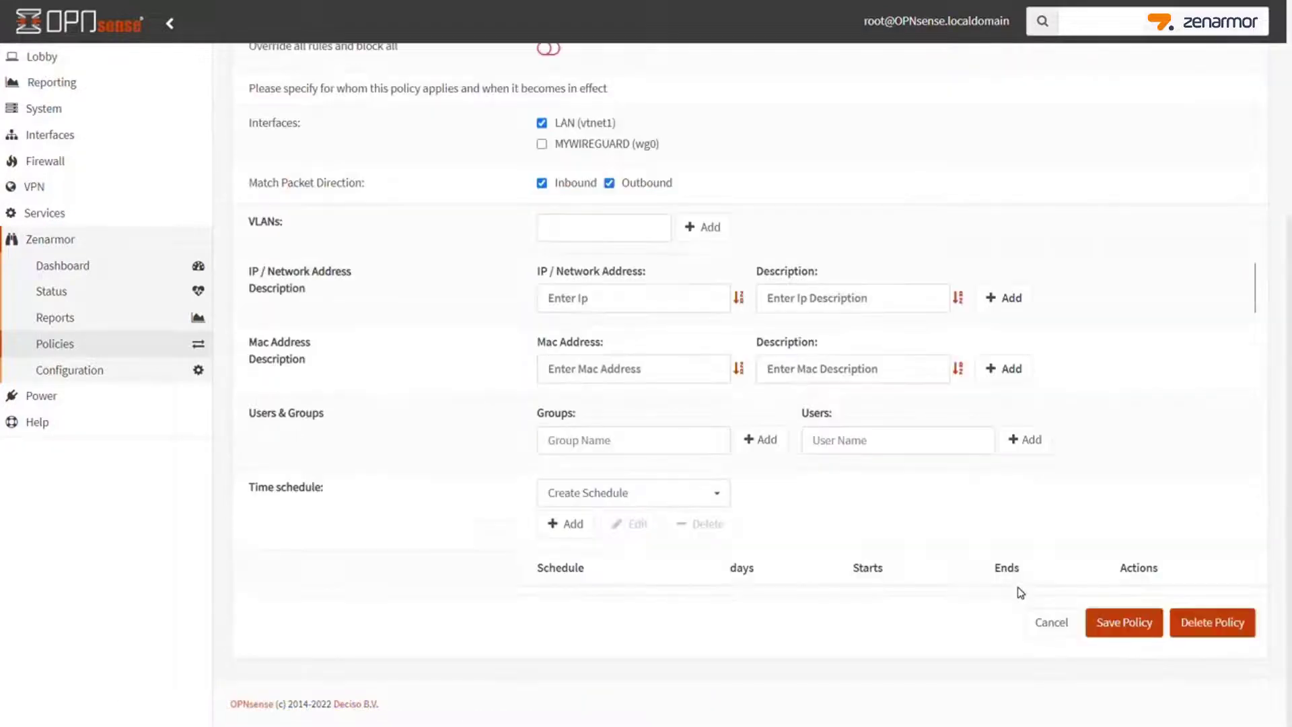
{"action": "left_click", "coordinate": [592, 368]}
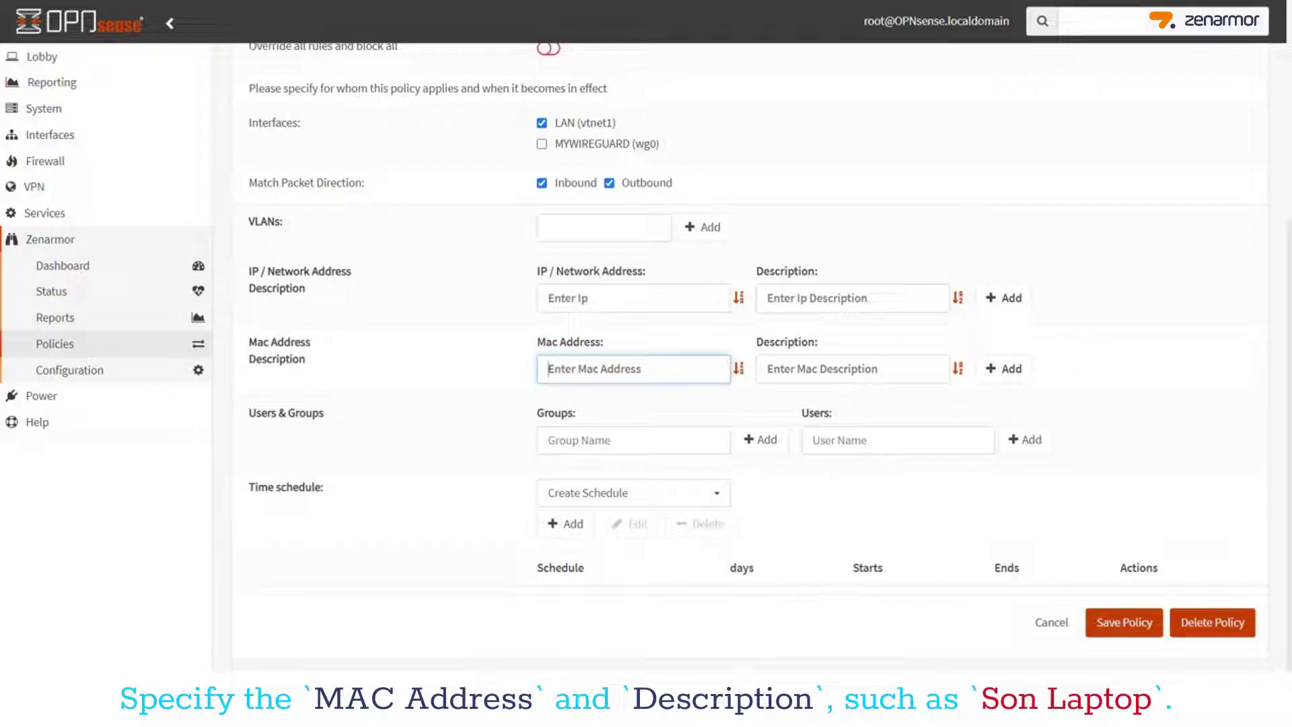
{"action": "type", "text": "8c:16:45:6d:76:28"}
{"action": "left_click", "coordinate": [935, 372]}
{"action": "type", "text": "So"}
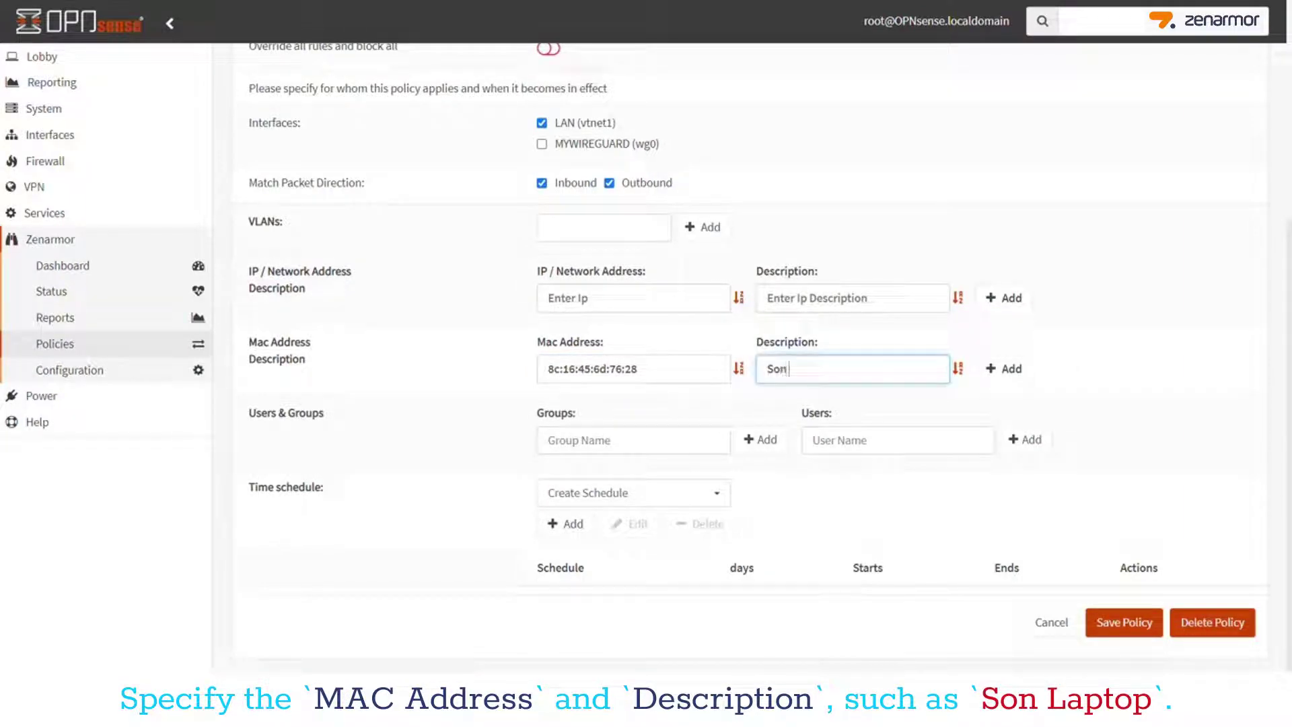
{"action": "type", "text": "n Laptop"}
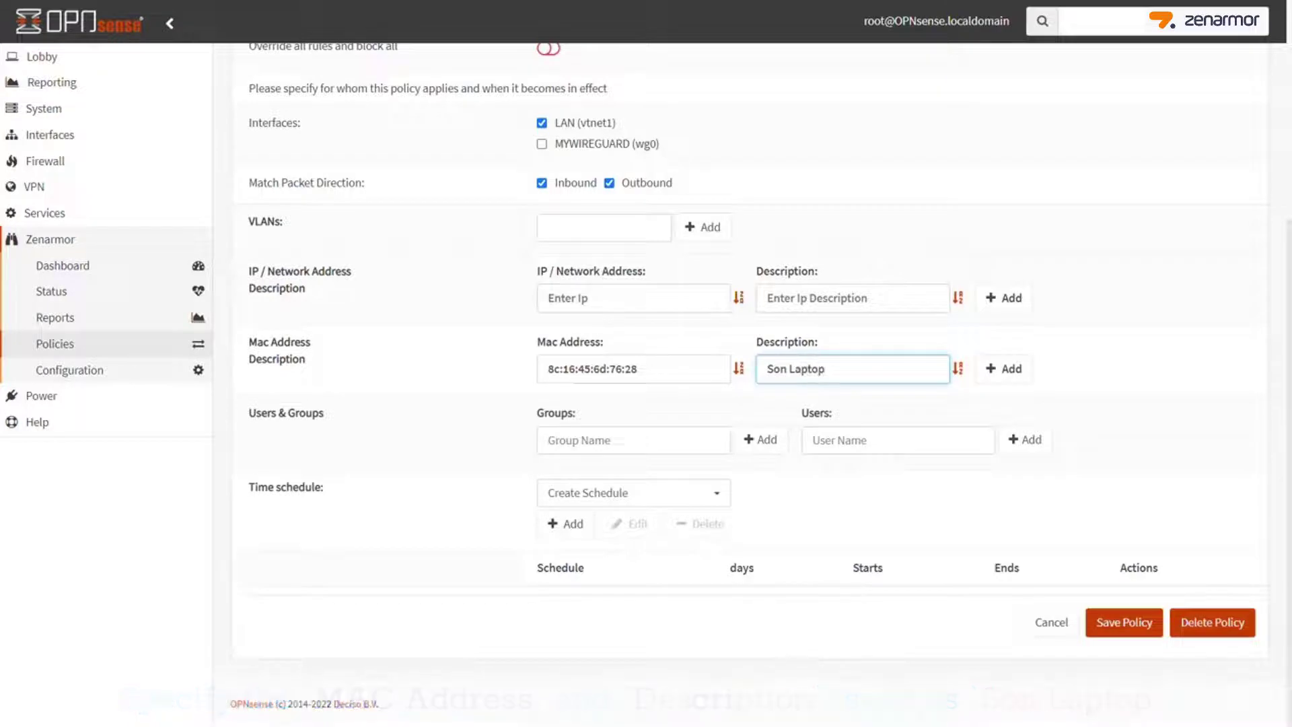
{"action": "left_click", "coordinate": [995, 375]}
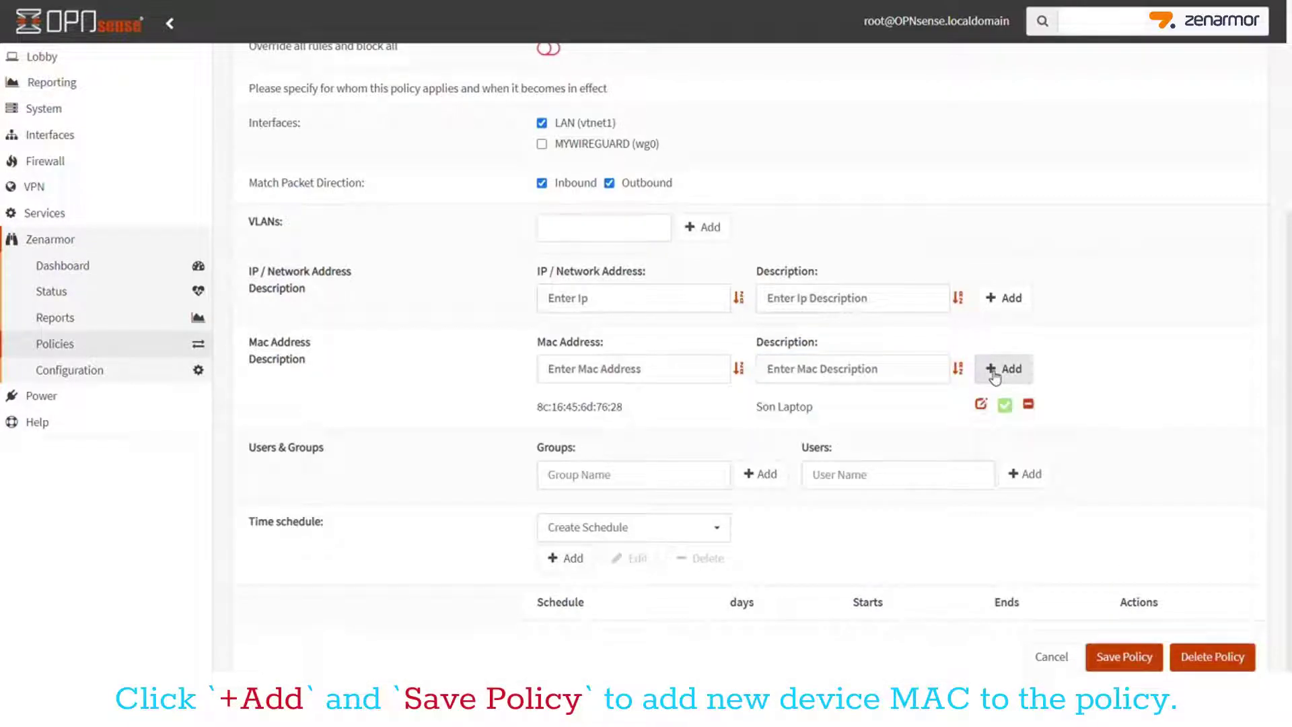
{"action": "left_click", "coordinate": [1124, 658]}
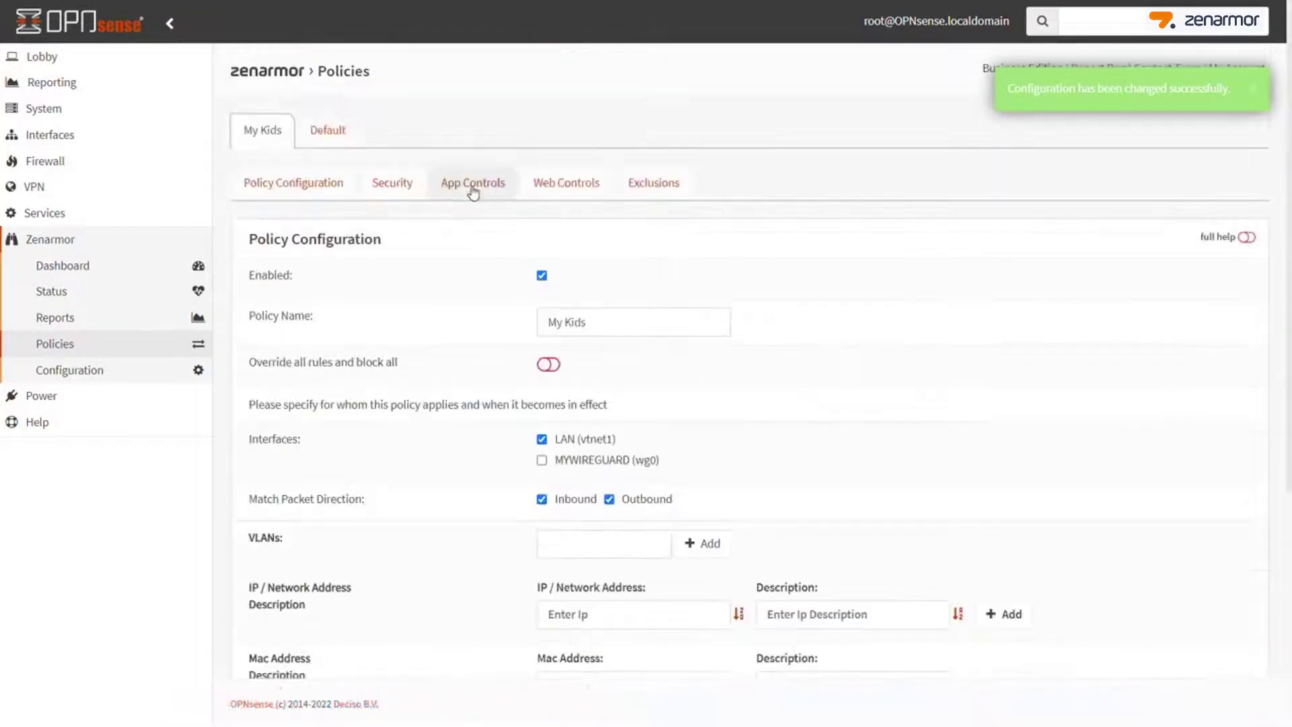
Step: Search the My Kids policy's app controls for "youtube" and check which YouTube applications are blocked
{"action": "left_click", "coordinate": [473, 186]}
{"action": "left_click", "coordinate": [383, 260]}
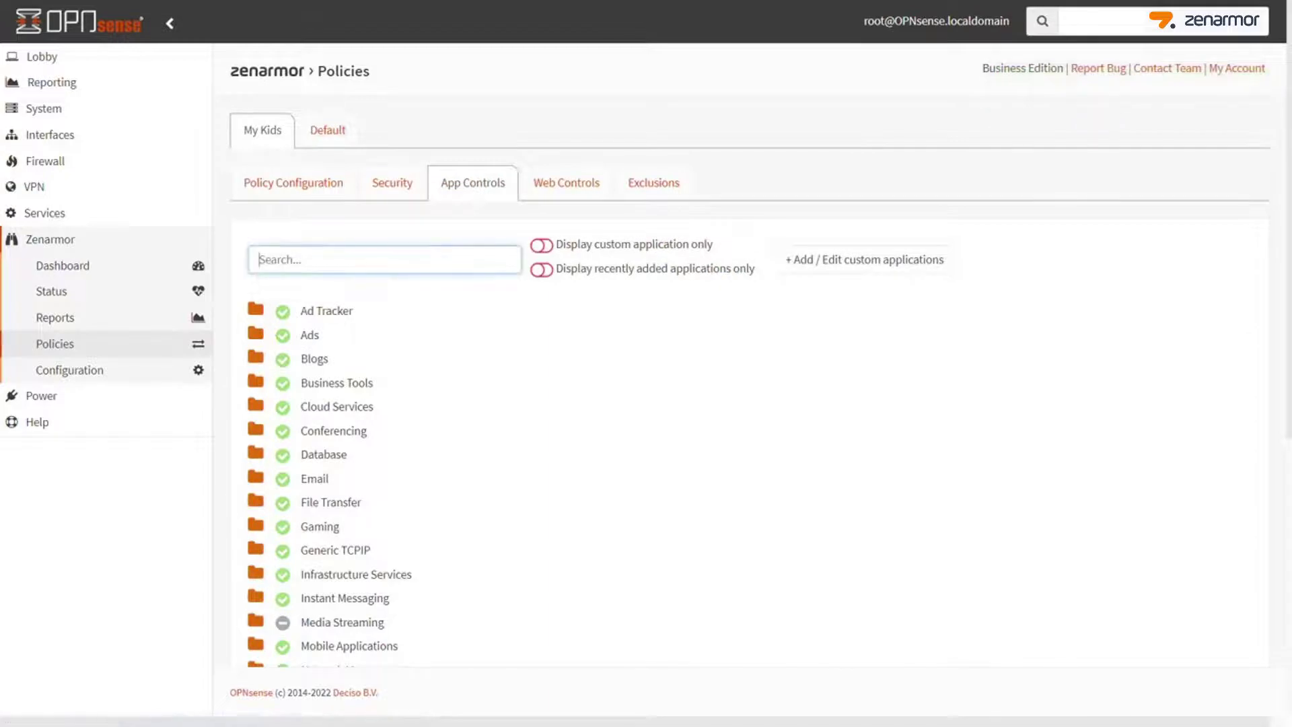
{"action": "type", "text": "youtube"}
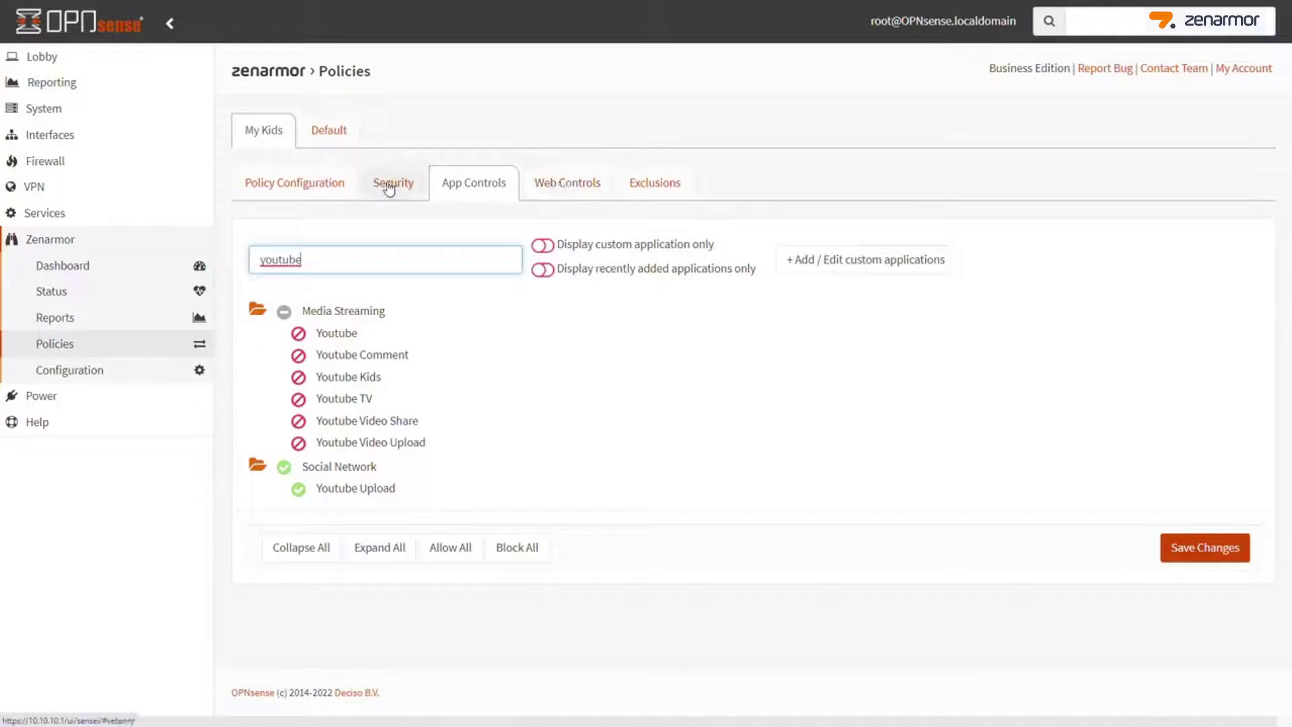
Step: Open the Zenarmor dashboard, and try to play the first suggested video on YouTube
{"action": "left_click", "coordinate": [73, 270]}
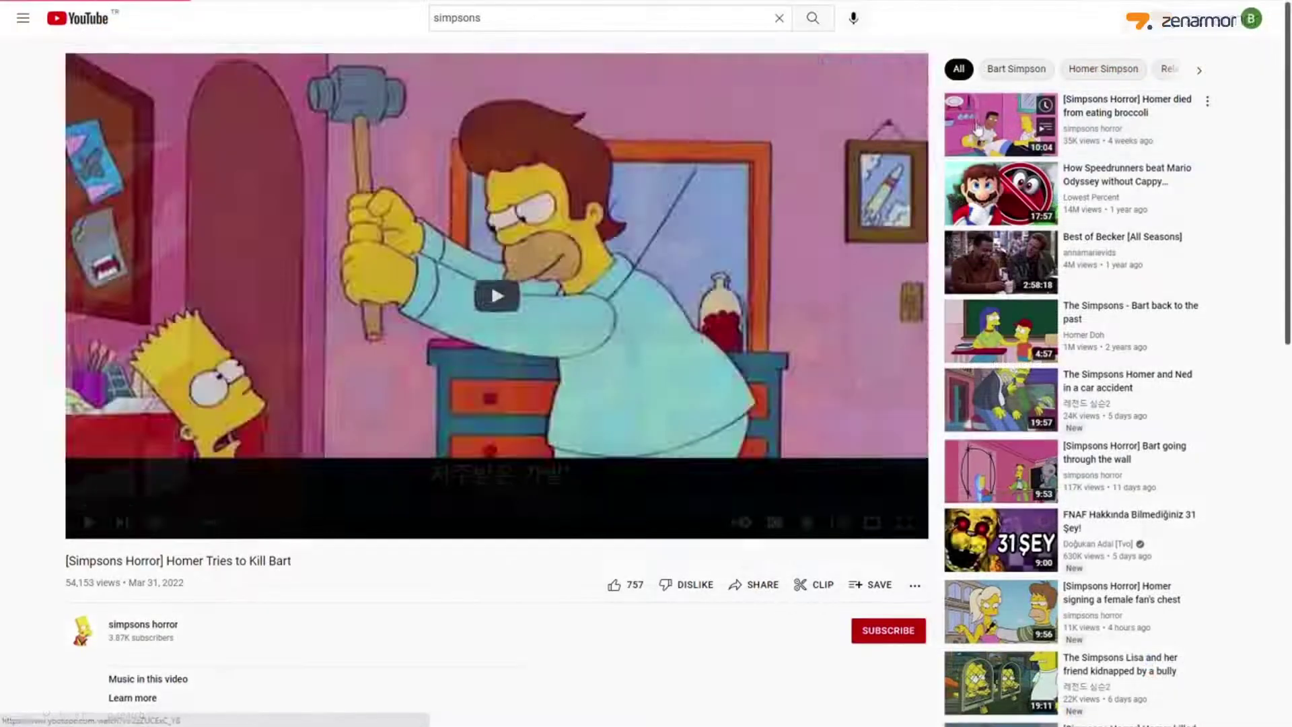
{"action": "left_click", "coordinate": [975, 126]}
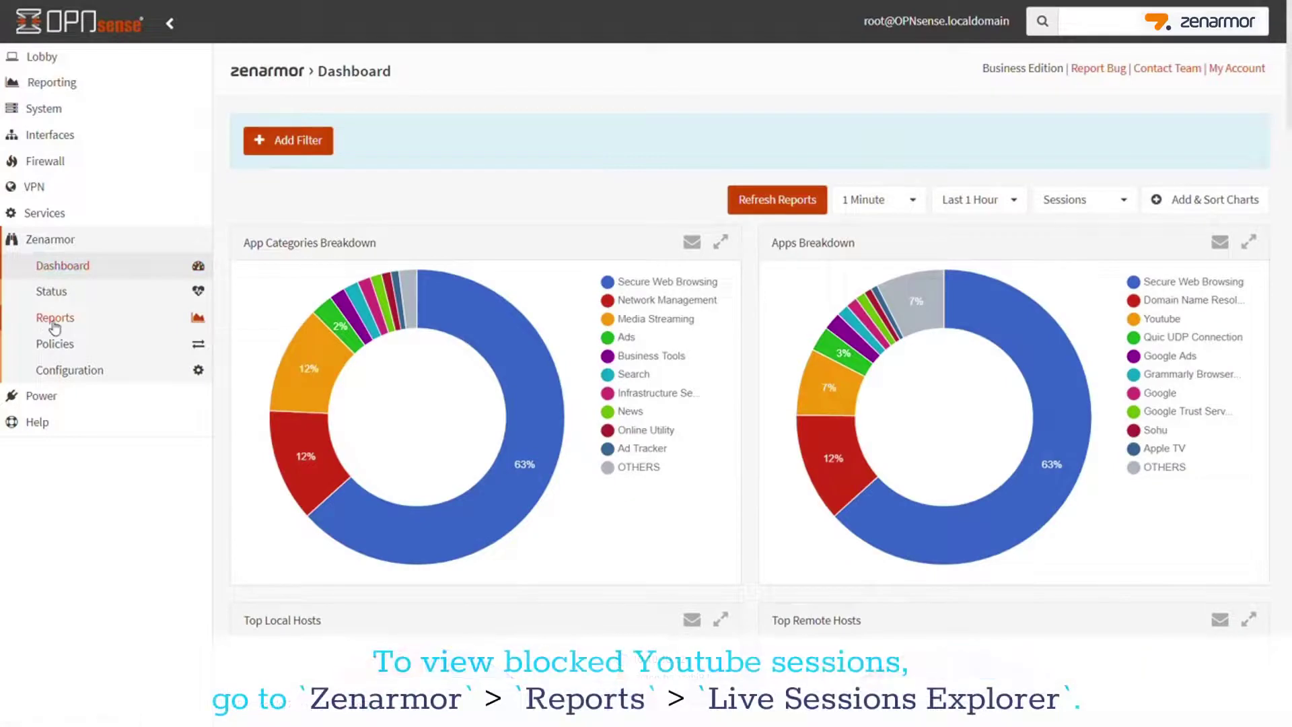
Step: Filter the Live Sessions Explorer in Reports by Application "youtube" and check the first session's source MAC address
{"action": "left_click", "coordinate": [46, 323]}
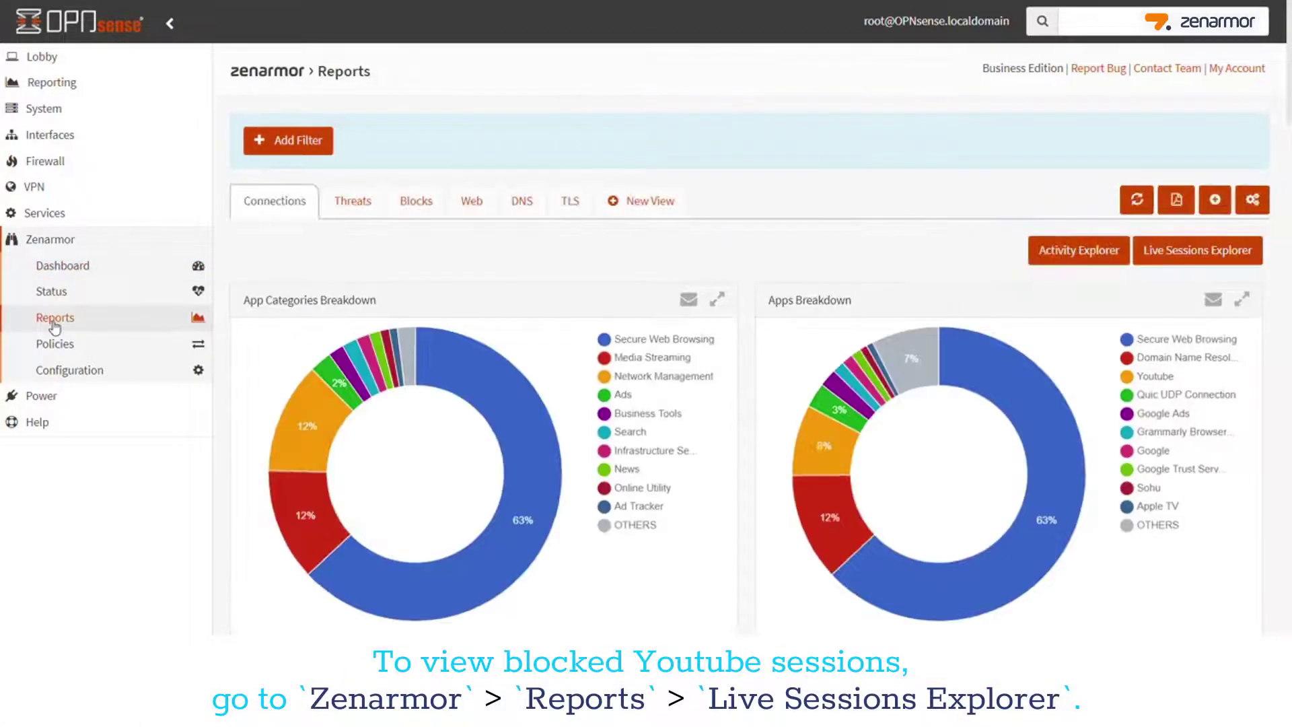
{"action": "left_click", "coordinate": [1208, 249]}
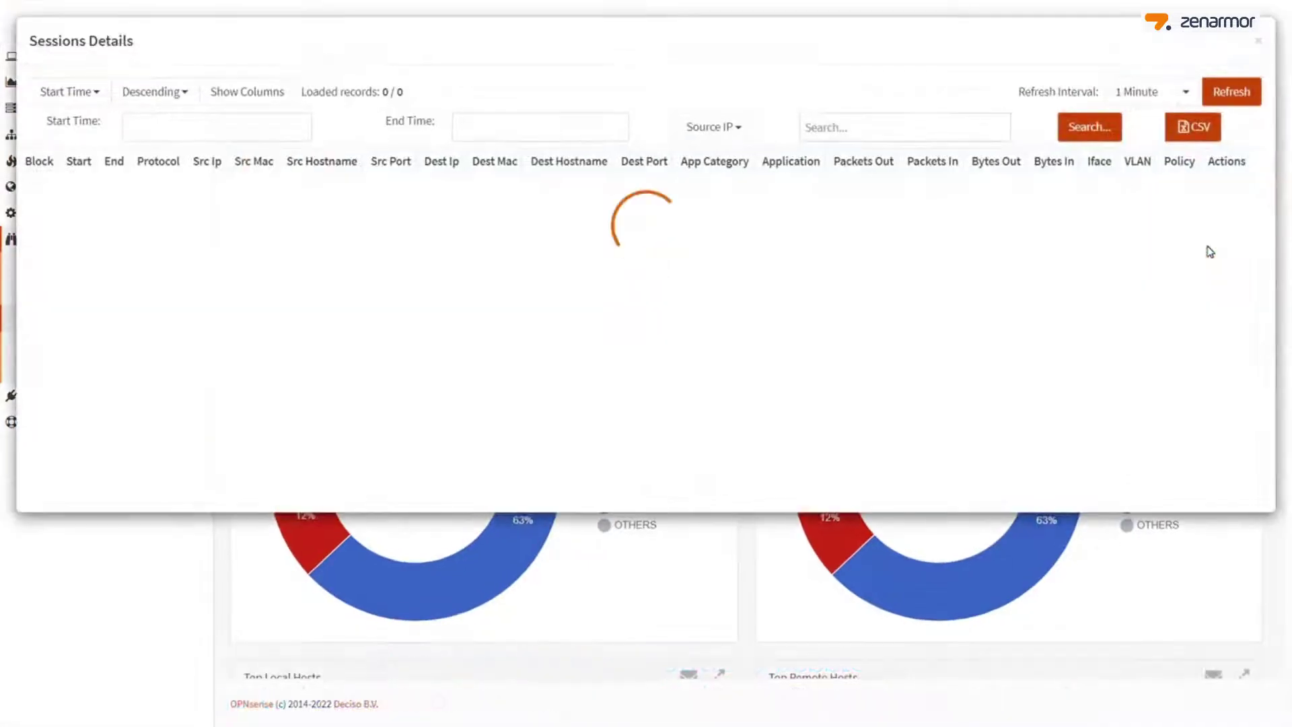
{"action": "left_click", "coordinate": [713, 126]}
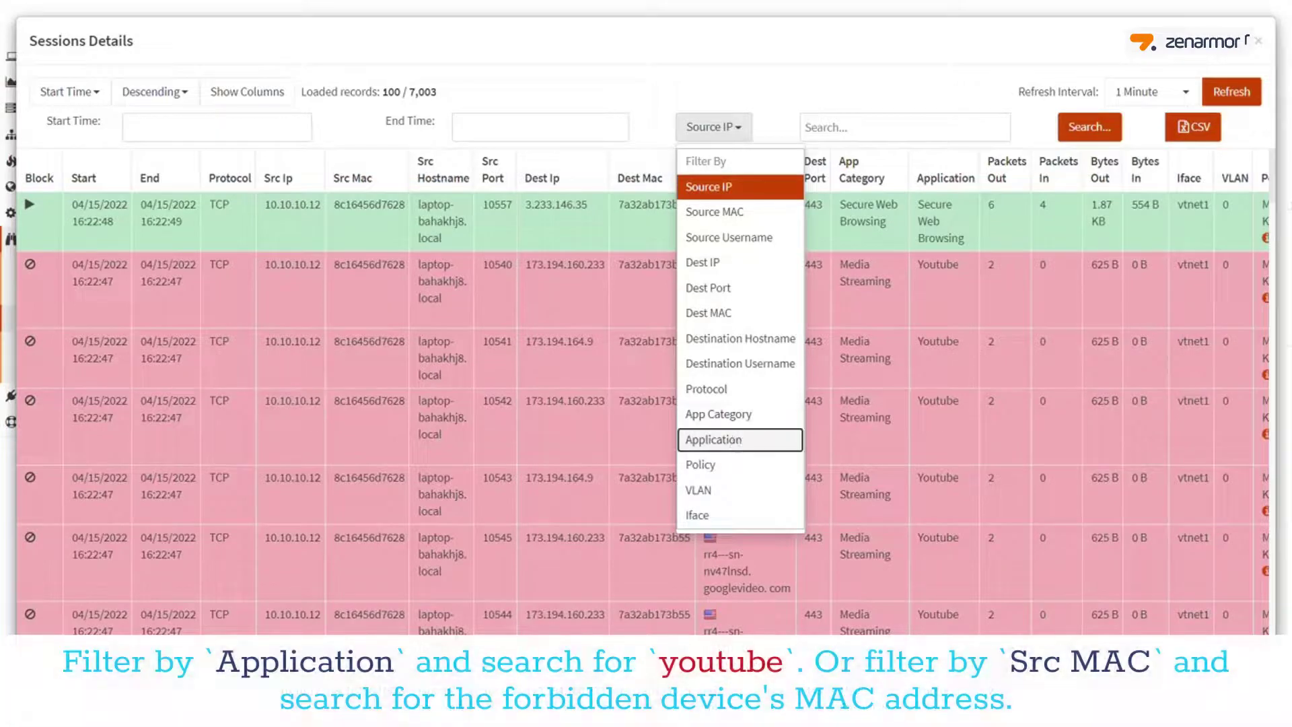
{"action": "left_click", "coordinate": [737, 441]}
{"action": "left_click", "coordinate": [812, 127]}
{"action": "type", "text": "youtube"}
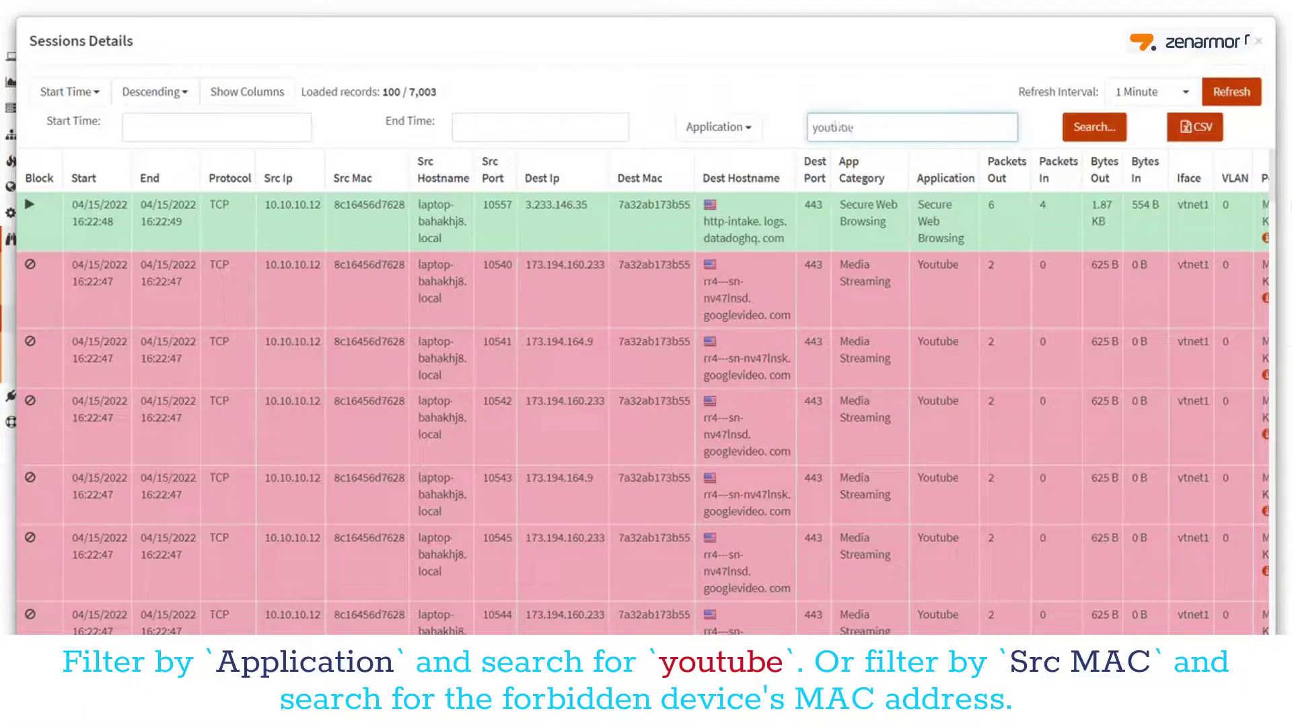
{"action": "left_click", "coordinate": [1077, 136]}
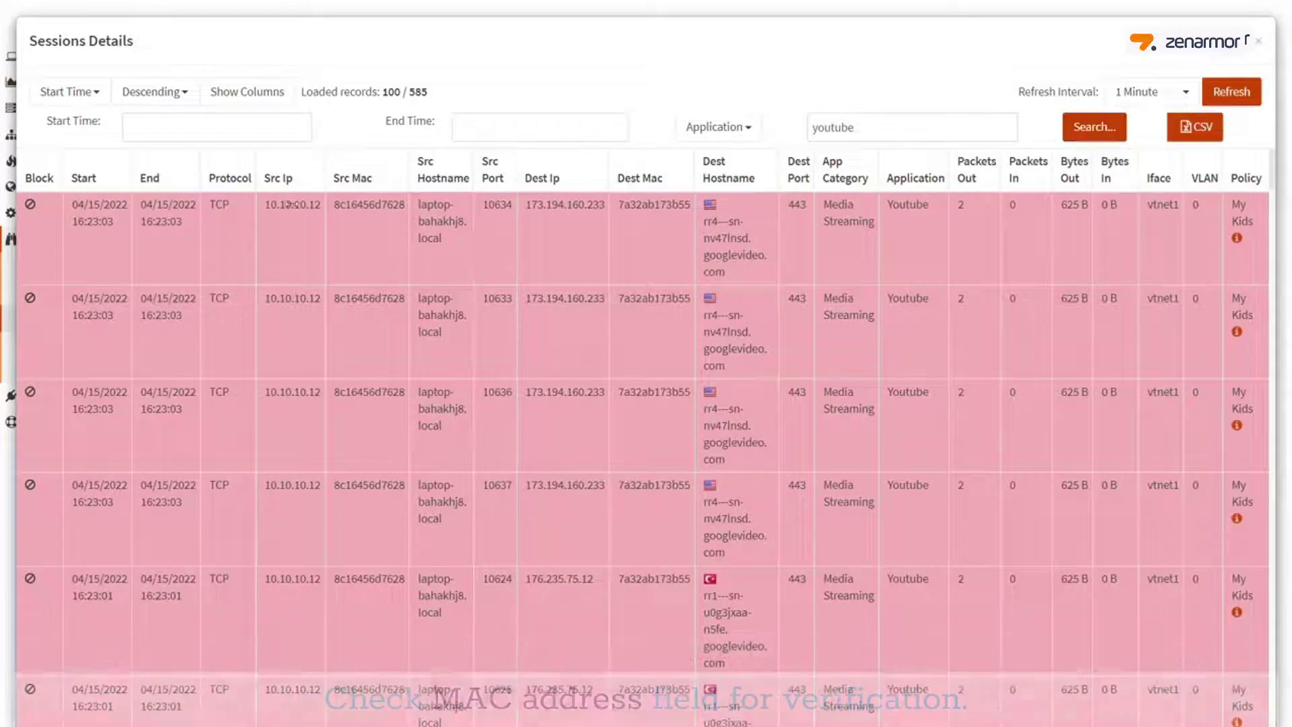
{"action": "double_click", "coordinate": [369, 204]}
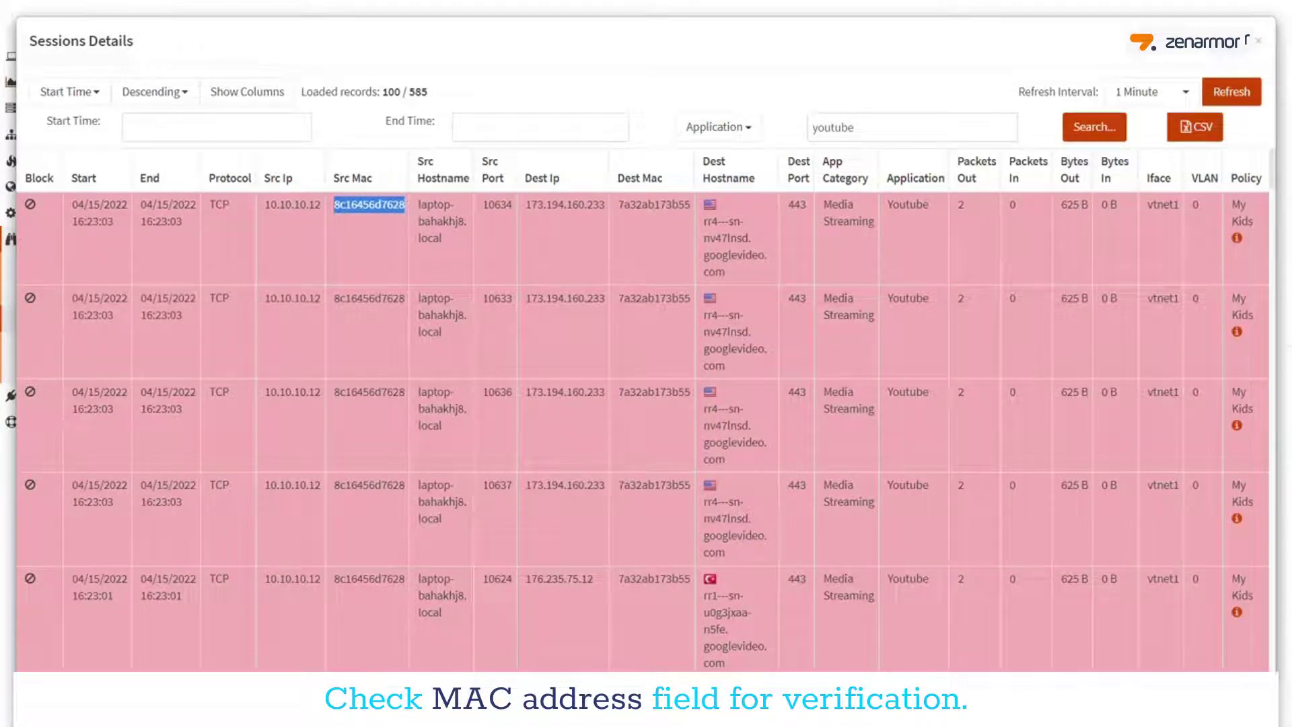
{"action": "left_click", "coordinate": [369, 229]}
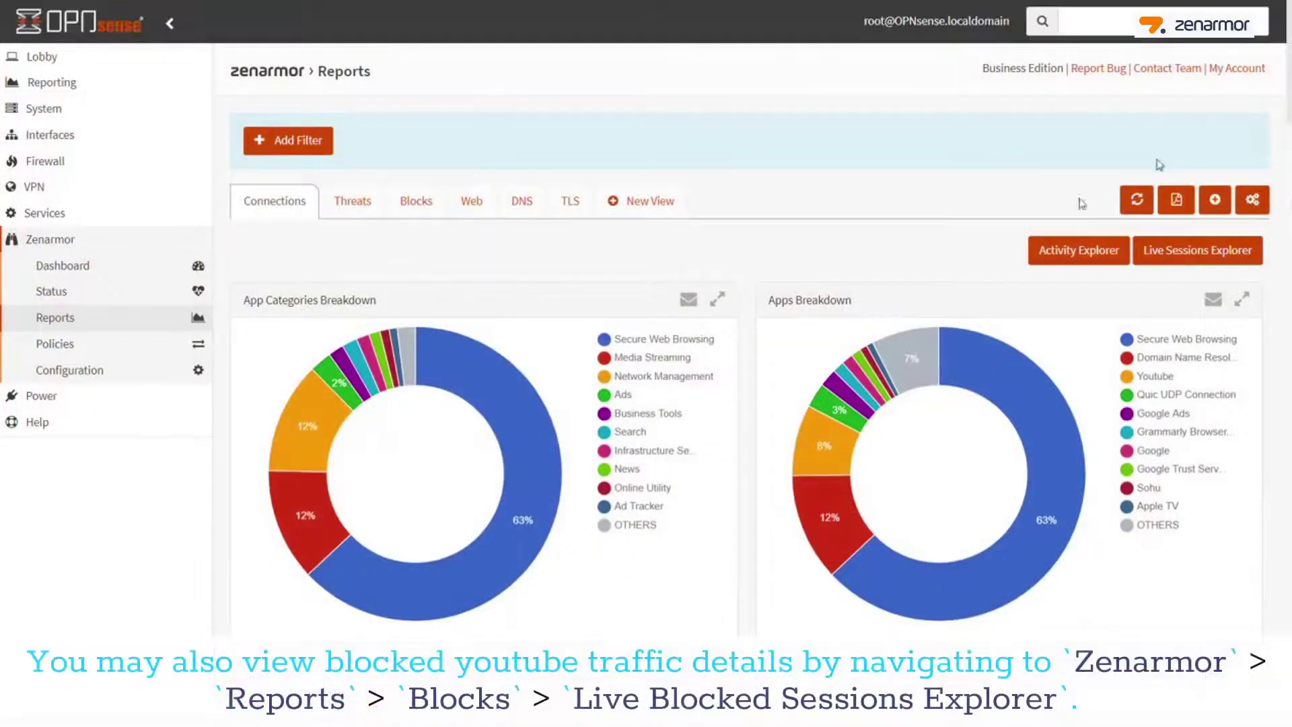
Step: Open the Live Blocked Sessions Explorer in the Blocks report and check the first entry's block signature, source MAC and policy details
{"action": "left_click", "coordinate": [414, 210]}
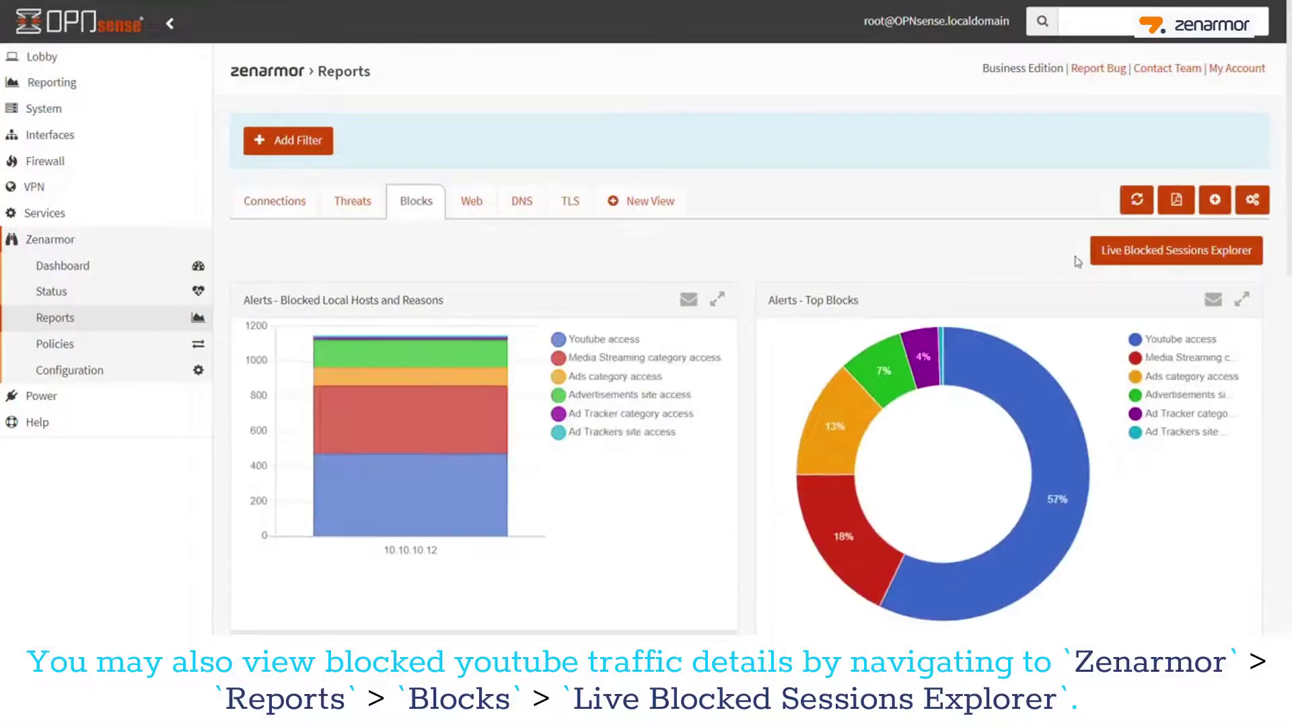
{"action": "left_click", "coordinate": [1108, 251]}
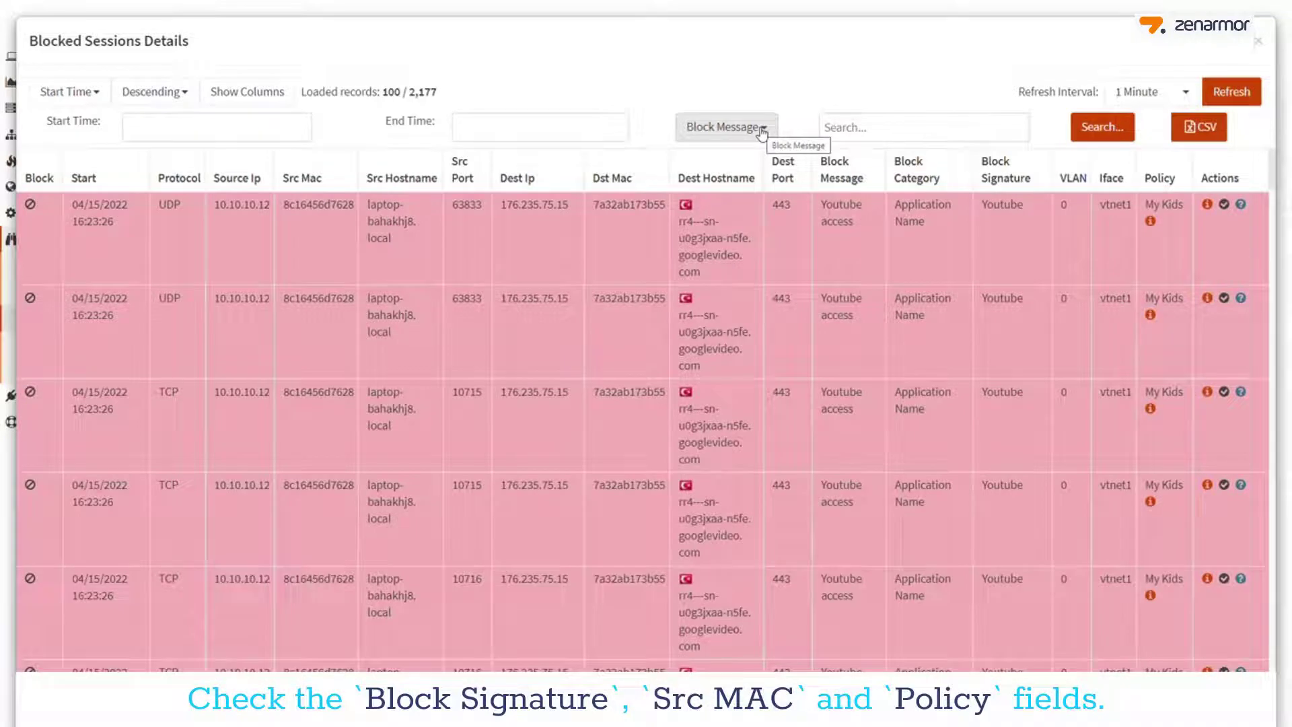
{"action": "left_click_drag", "start_coordinate": [1026, 211], "coordinate": [980, 210]}
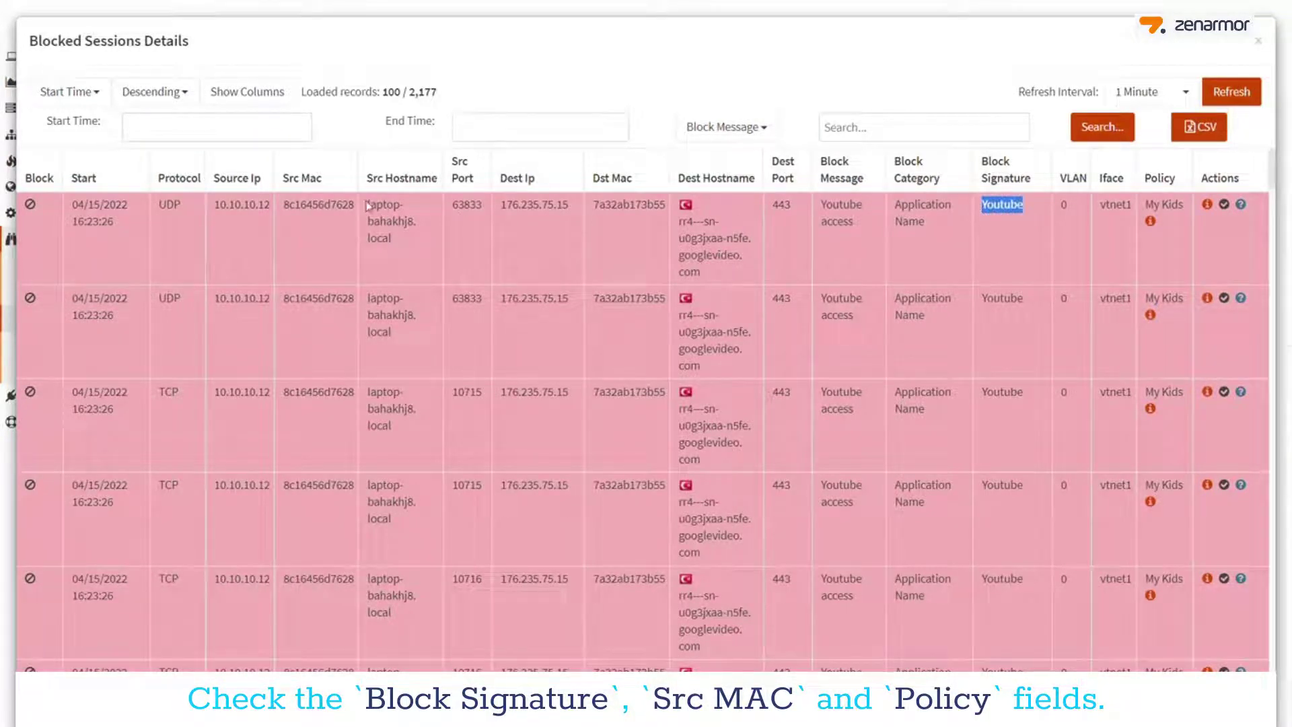
{"action": "left_click_drag", "start_coordinate": [283, 205], "coordinate": [354, 205]}
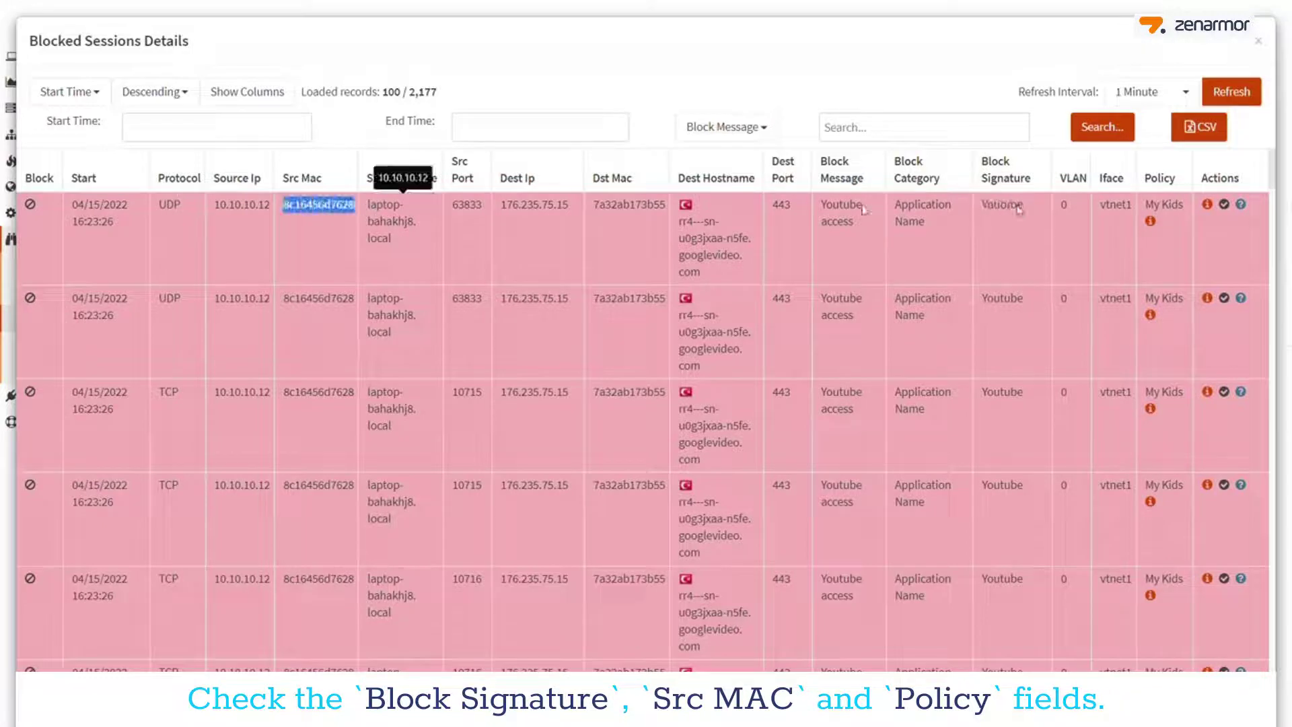
{"action": "left_click", "coordinate": [1151, 221]}
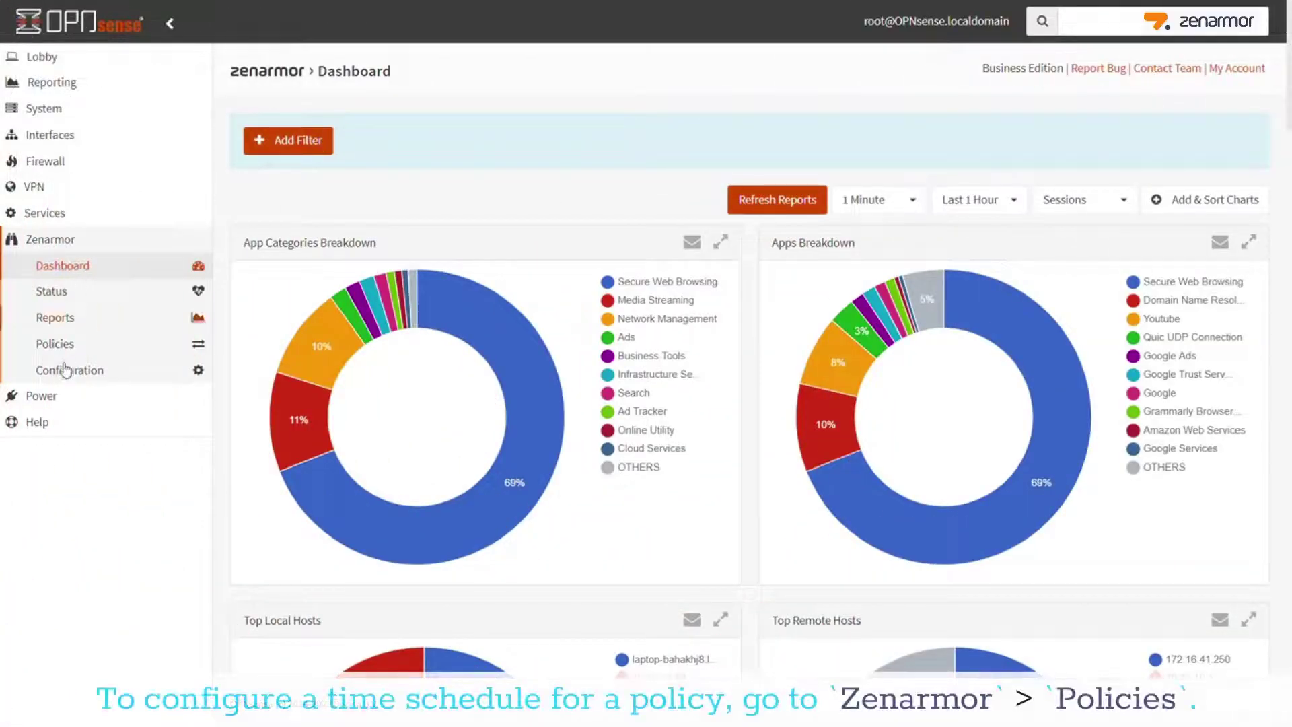
Step: Open the My Kids policy's configuration and start creating a new time schedule for it
{"action": "left_click", "coordinate": [63, 346]}
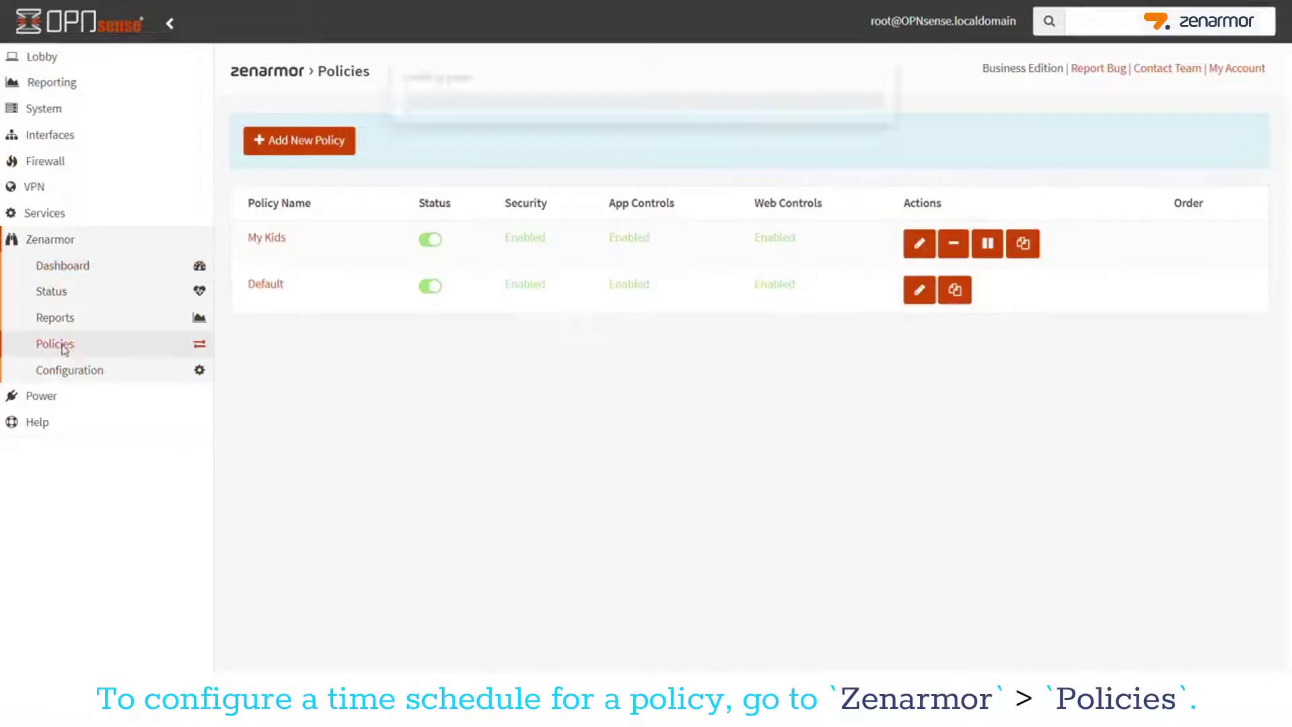
{"action": "left_click", "coordinate": [272, 240]}
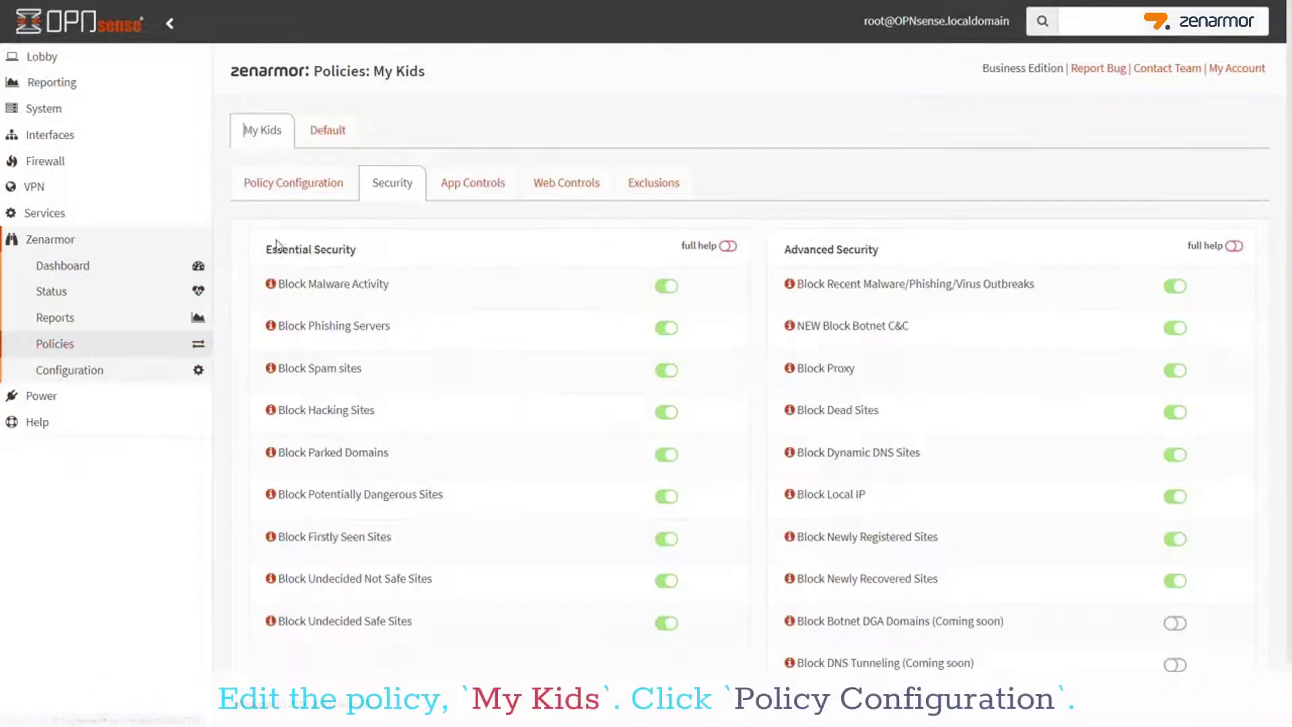
{"action": "left_click", "coordinate": [306, 196]}
{"action": "scroll", "coordinate": [742, 484], "scroll_direction": "down", "scroll_amount": 5}
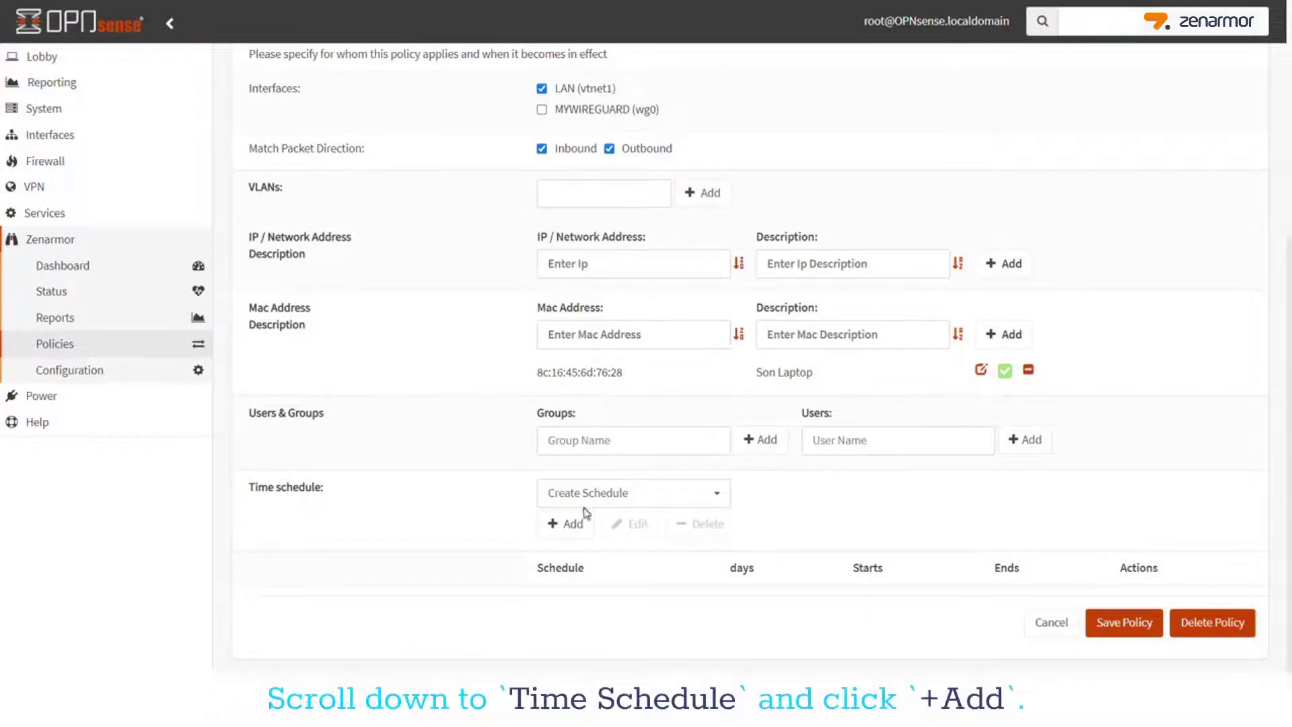
{"action": "left_click", "coordinate": [692, 494]}
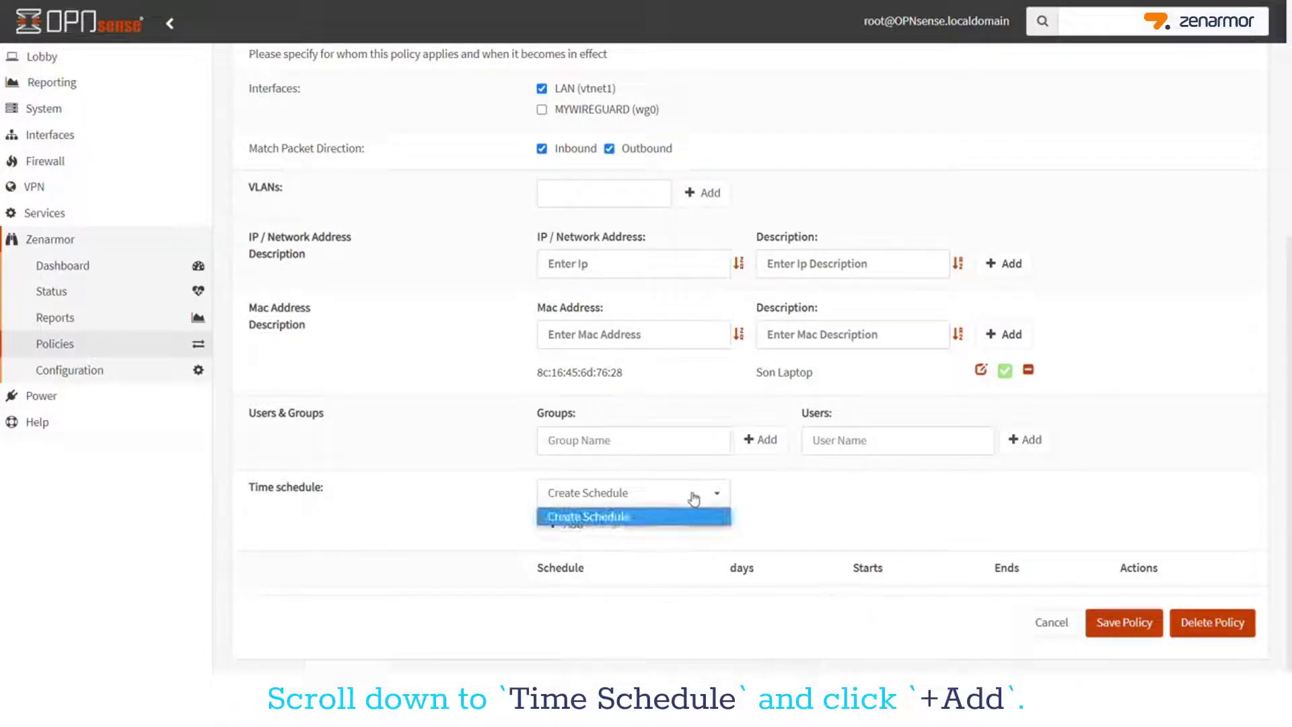
{"action": "left_click", "coordinate": [693, 496]}
{"action": "left_click", "coordinate": [573, 529]}
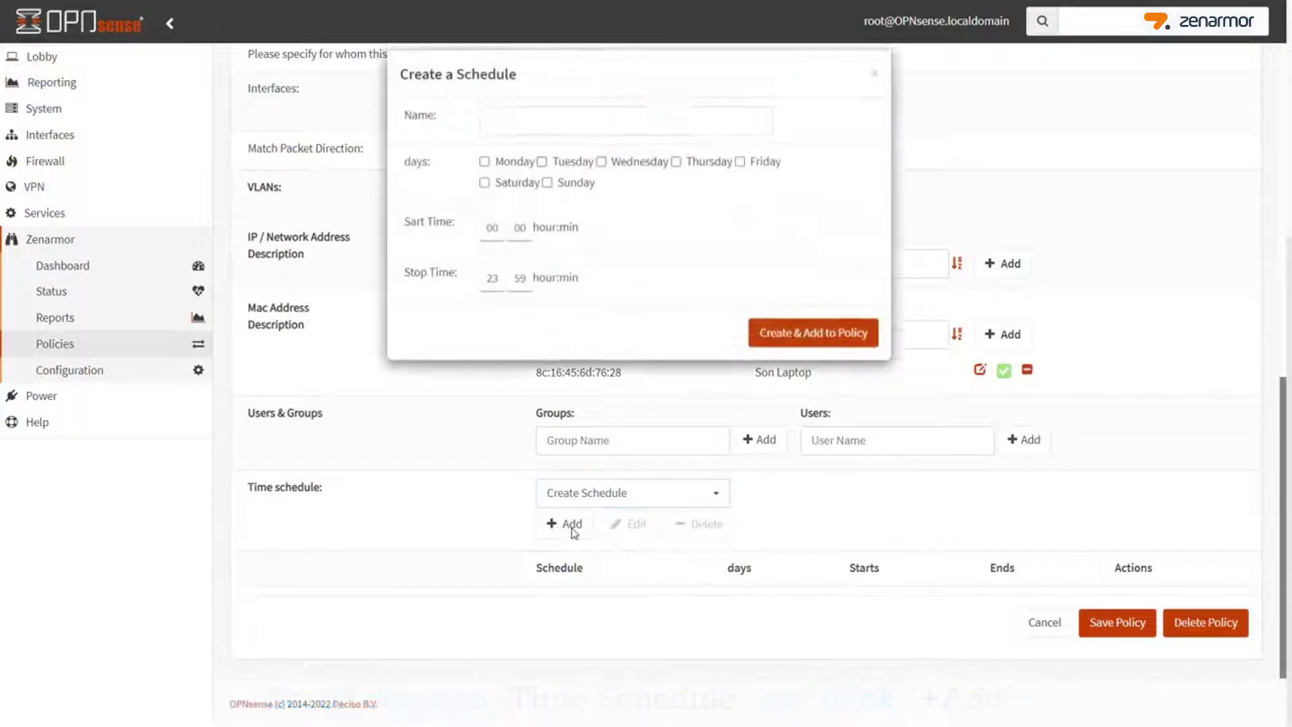
Step: Create the schedule "Weekday" for Monday to Friday, 00:00 to 23:59, add it to the policy, and save the policy
{"action": "left_click", "coordinate": [492, 140]}
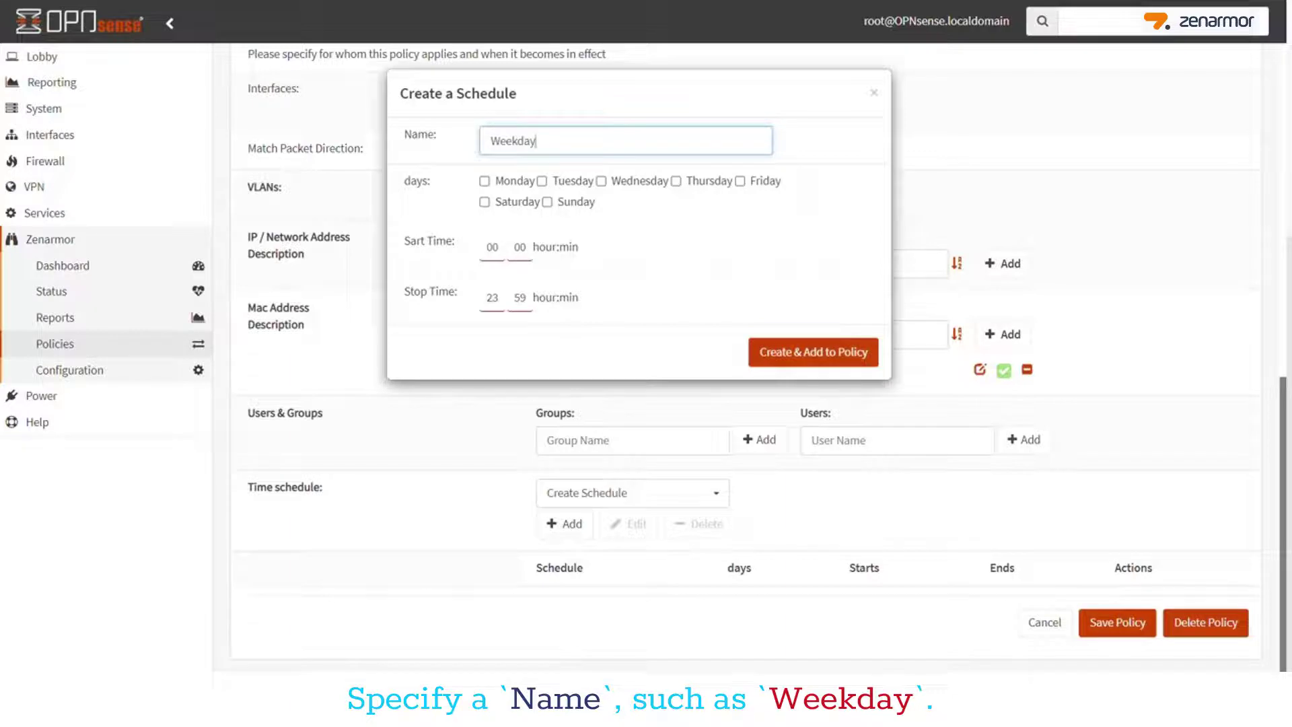
{"action": "left_click", "coordinate": [484, 181]}
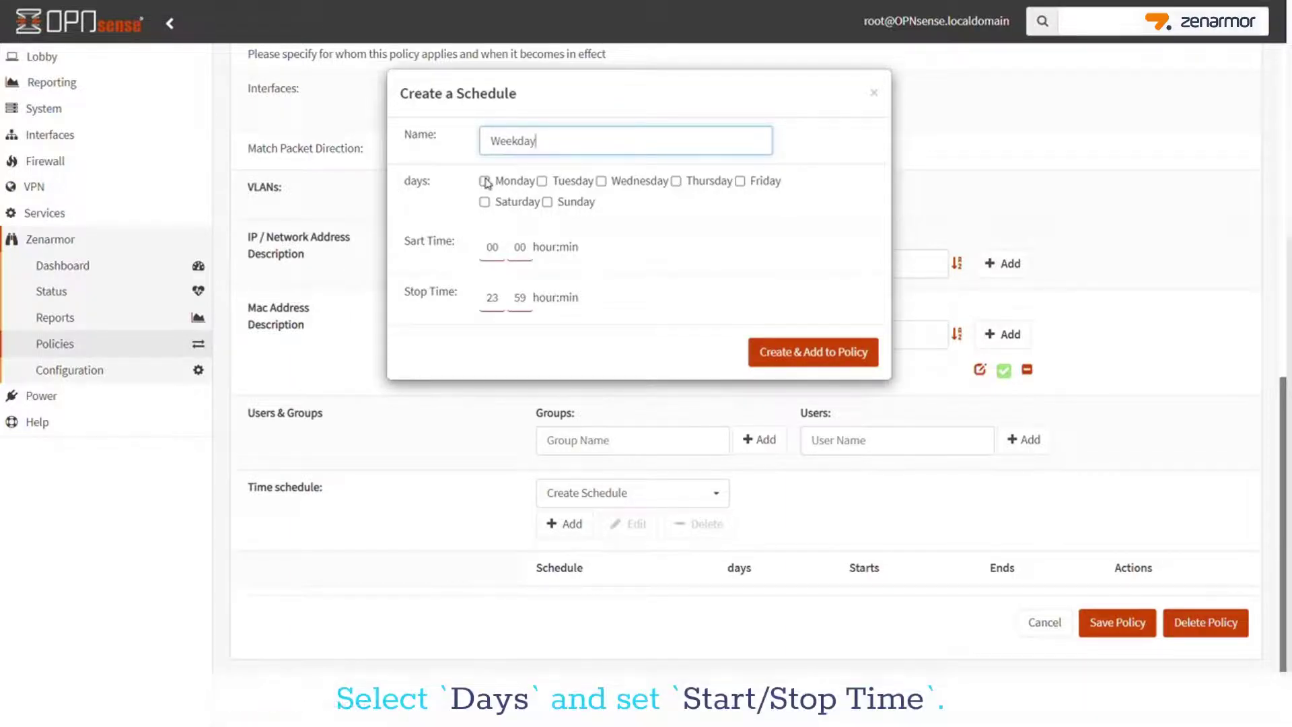
{"action": "left_click", "coordinate": [541, 181]}
{"action": "left_click", "coordinate": [601, 182]}
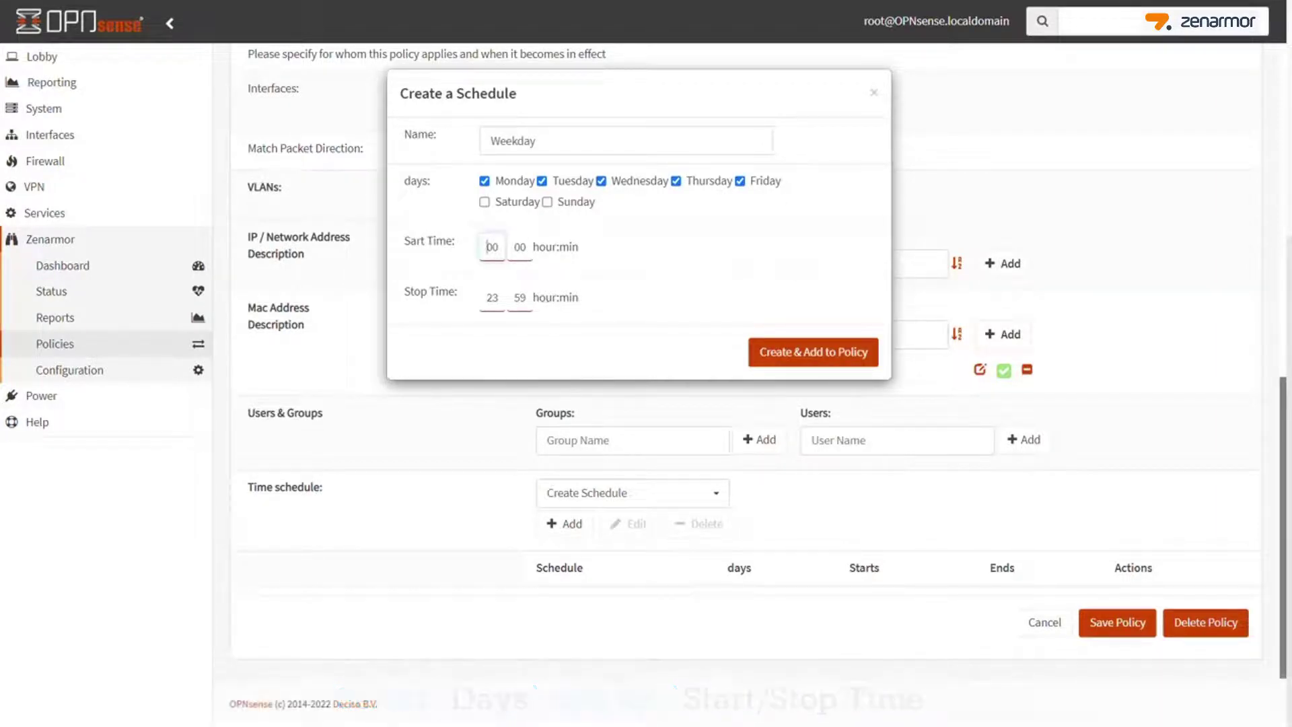
{"action": "left_click", "coordinate": [813, 352]}
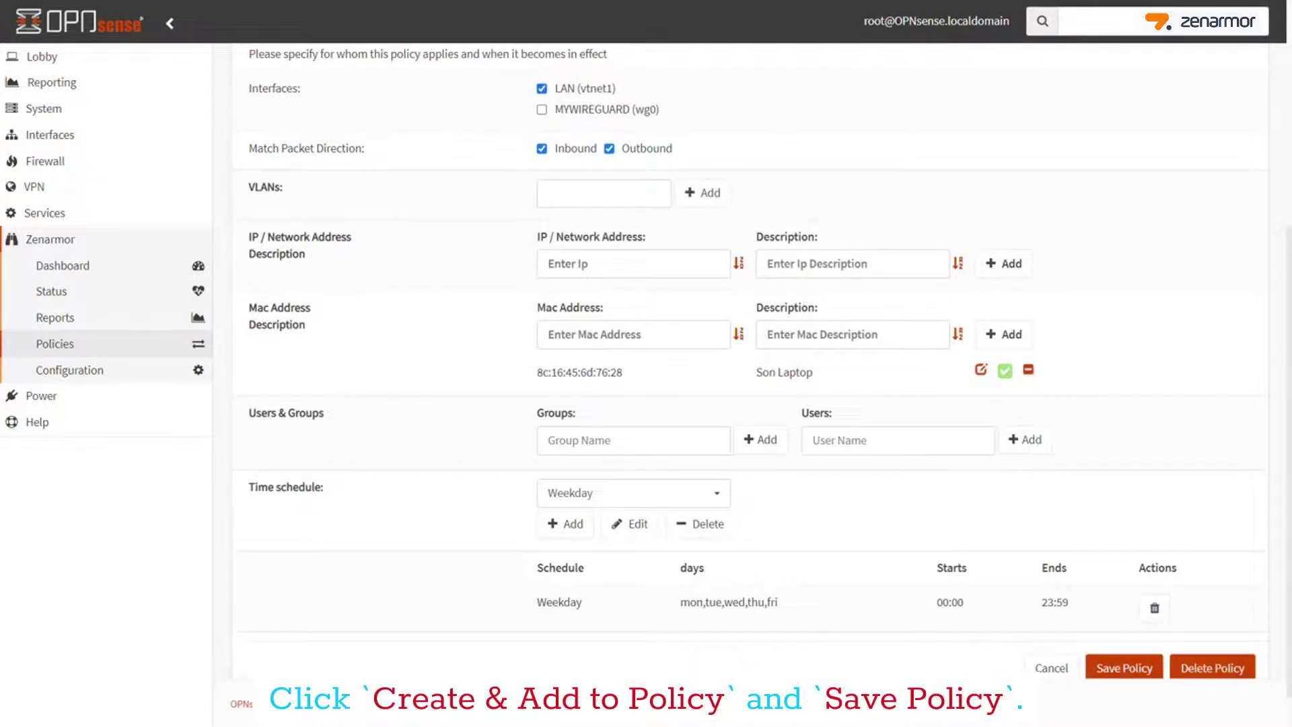
{"action": "left_click", "coordinate": [1117, 667]}
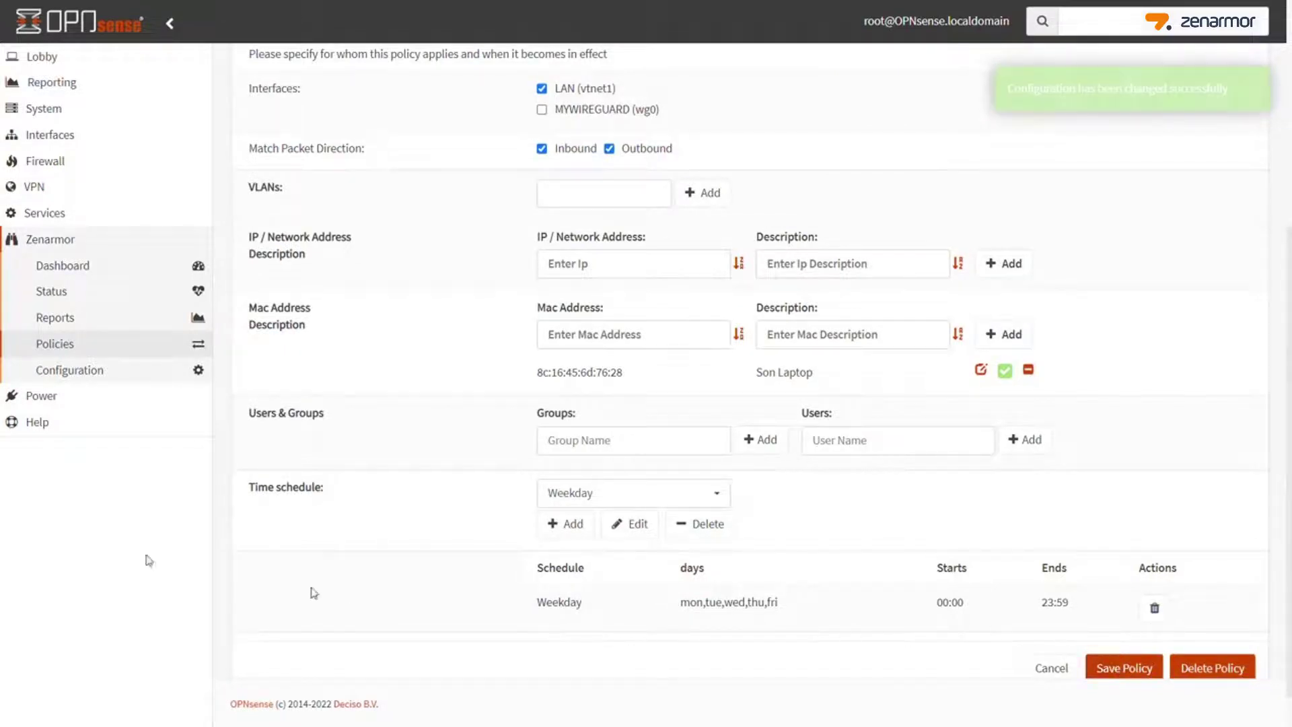
Step: Open the Lobby dashboard, and try to play the first "simpsons" search result on YouTube
{"action": "left_click", "coordinate": [54, 58]}
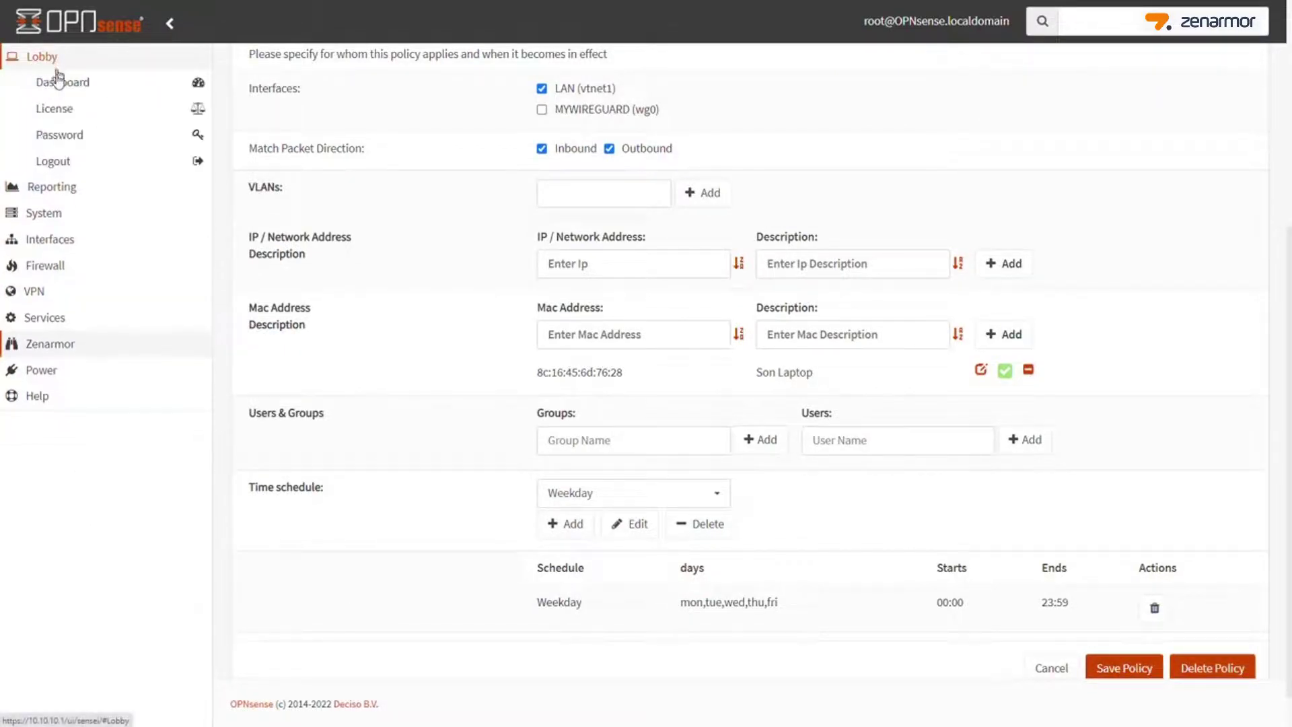
{"action": "left_click", "coordinate": [58, 82]}
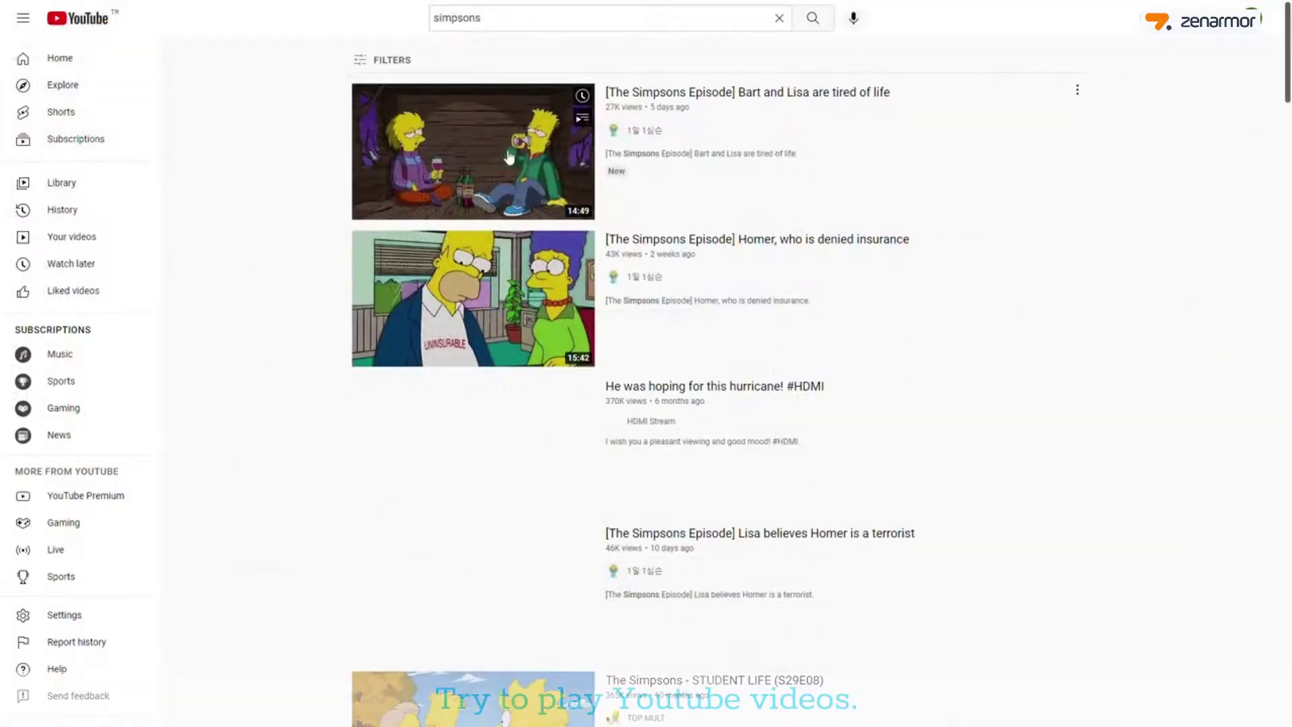
{"action": "left_click", "coordinate": [507, 156]}
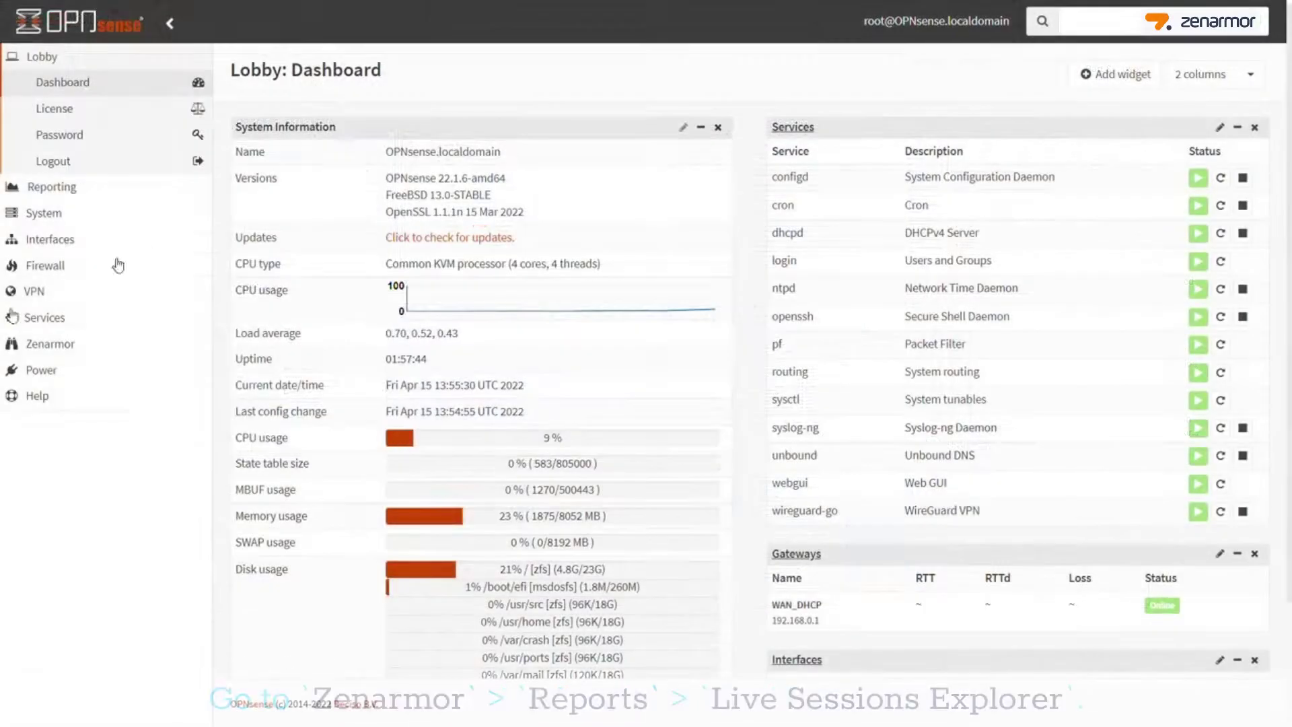
Step: Open the Live Sessions Explorer from Zenarmor's connection reports
{"action": "left_click", "coordinate": [51, 343]}
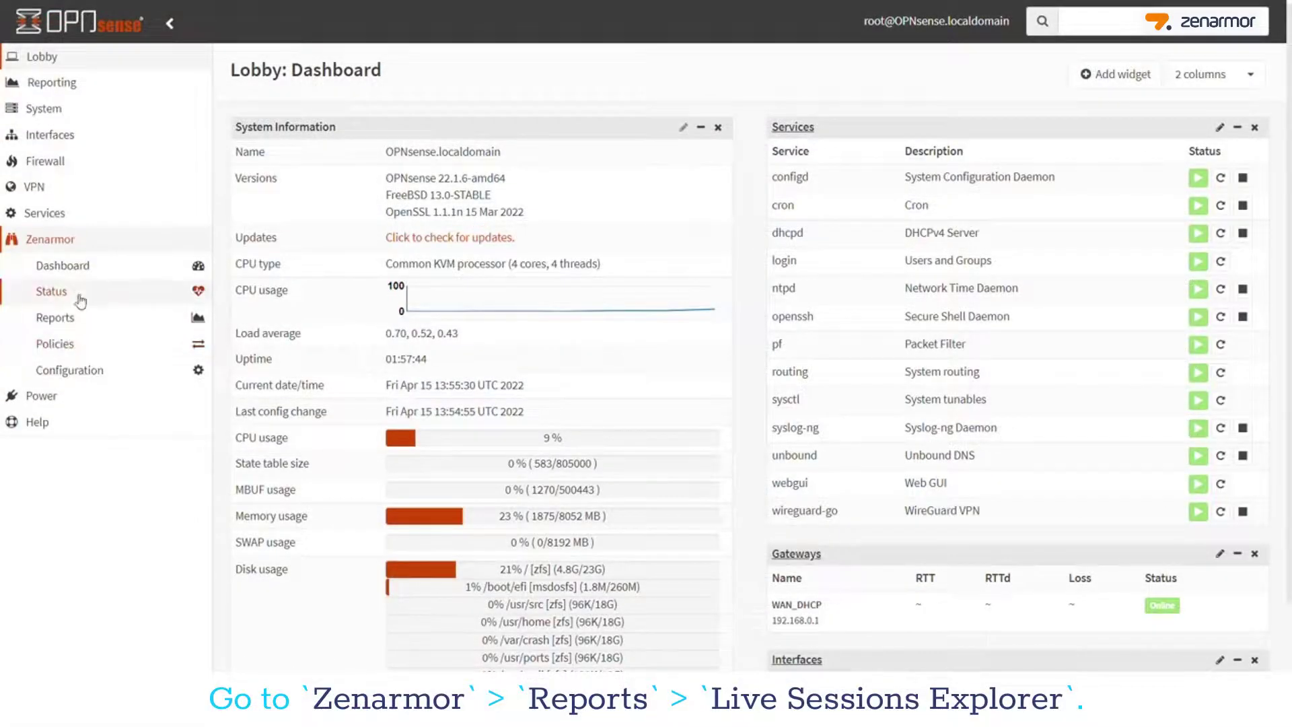
{"action": "left_click", "coordinate": [55, 317]}
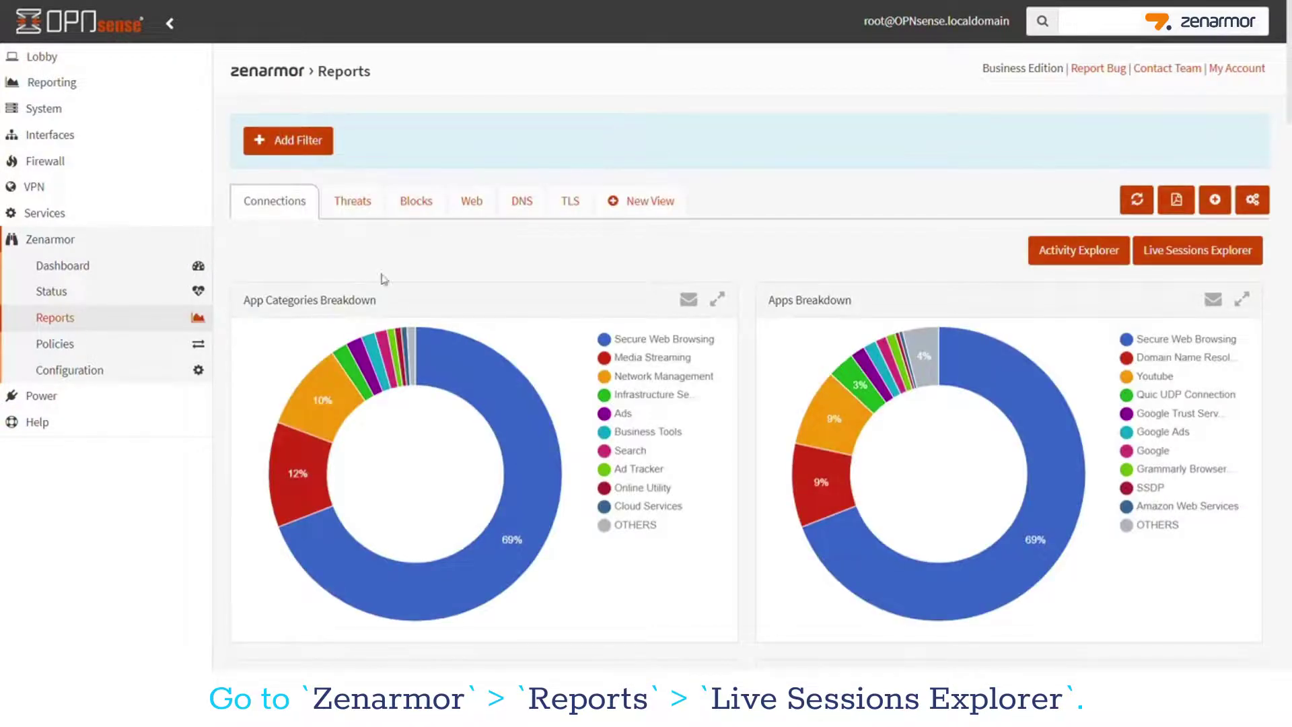
{"action": "left_click", "coordinate": [1176, 256]}
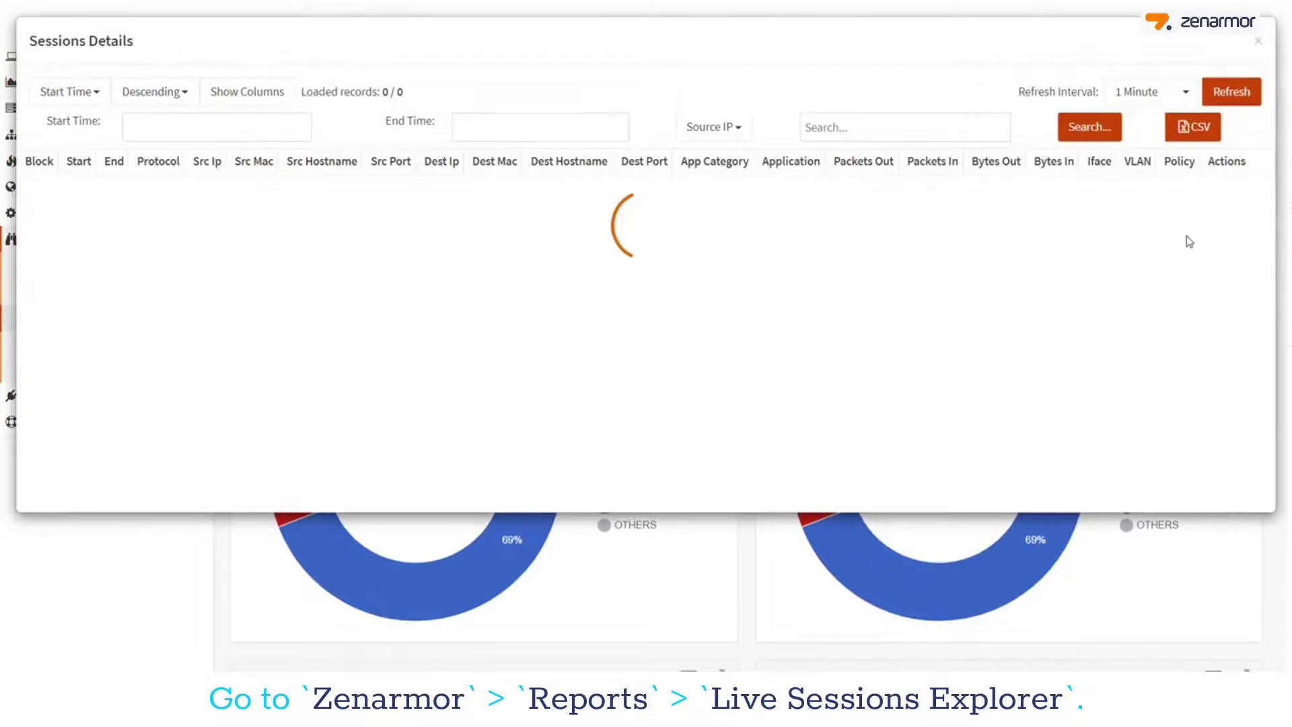
Step: Filter the live sessions by Application for "youtube" and check the application of the first entry
{"action": "left_click", "coordinate": [740, 128]}
{"action": "left_click", "coordinate": [739, 128]}
{"action": "left_click", "coordinate": [739, 128]}
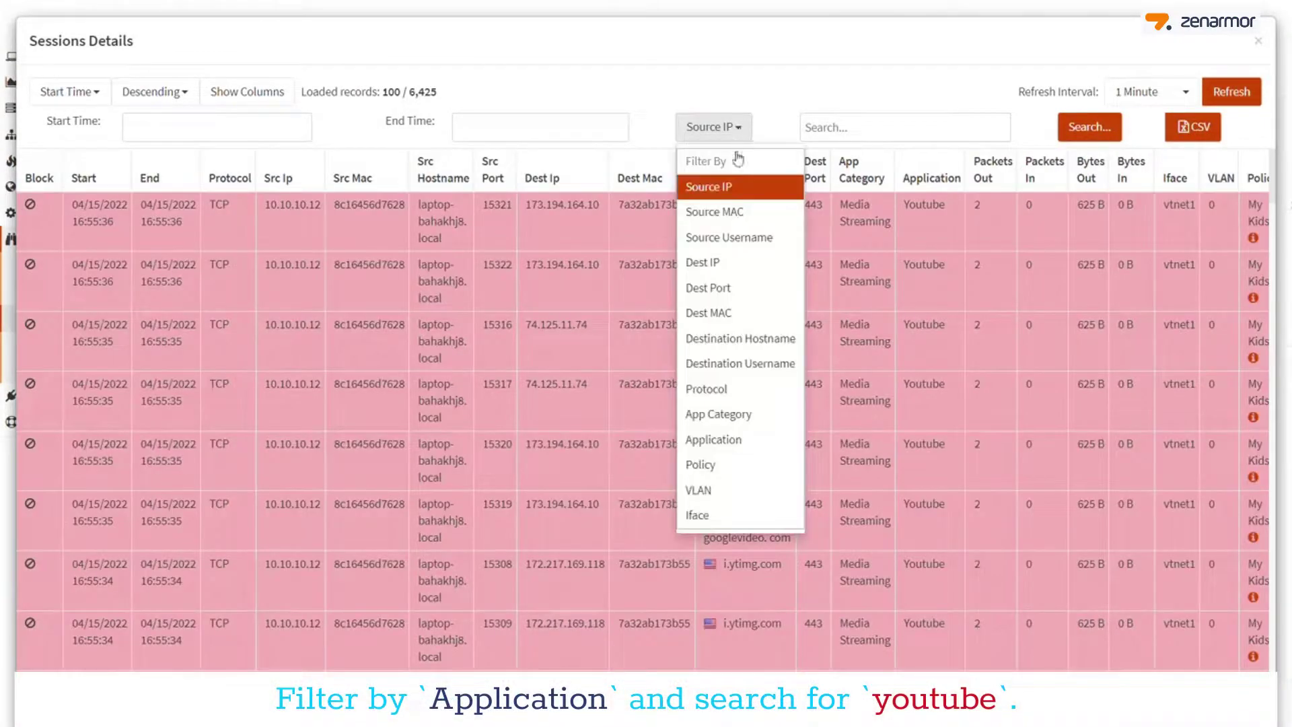
{"action": "left_click", "coordinate": [731, 441]}
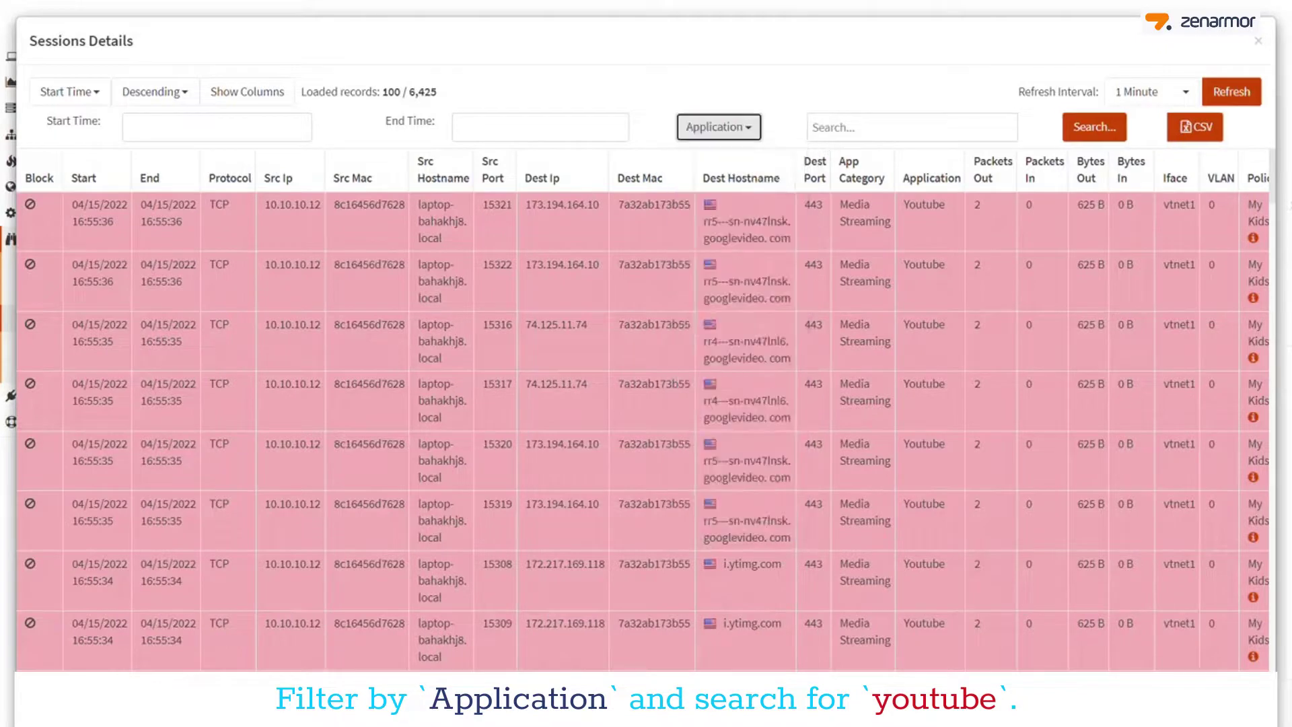
{"action": "left_click", "coordinate": [834, 128]}
{"action": "type", "text": "youtube"}
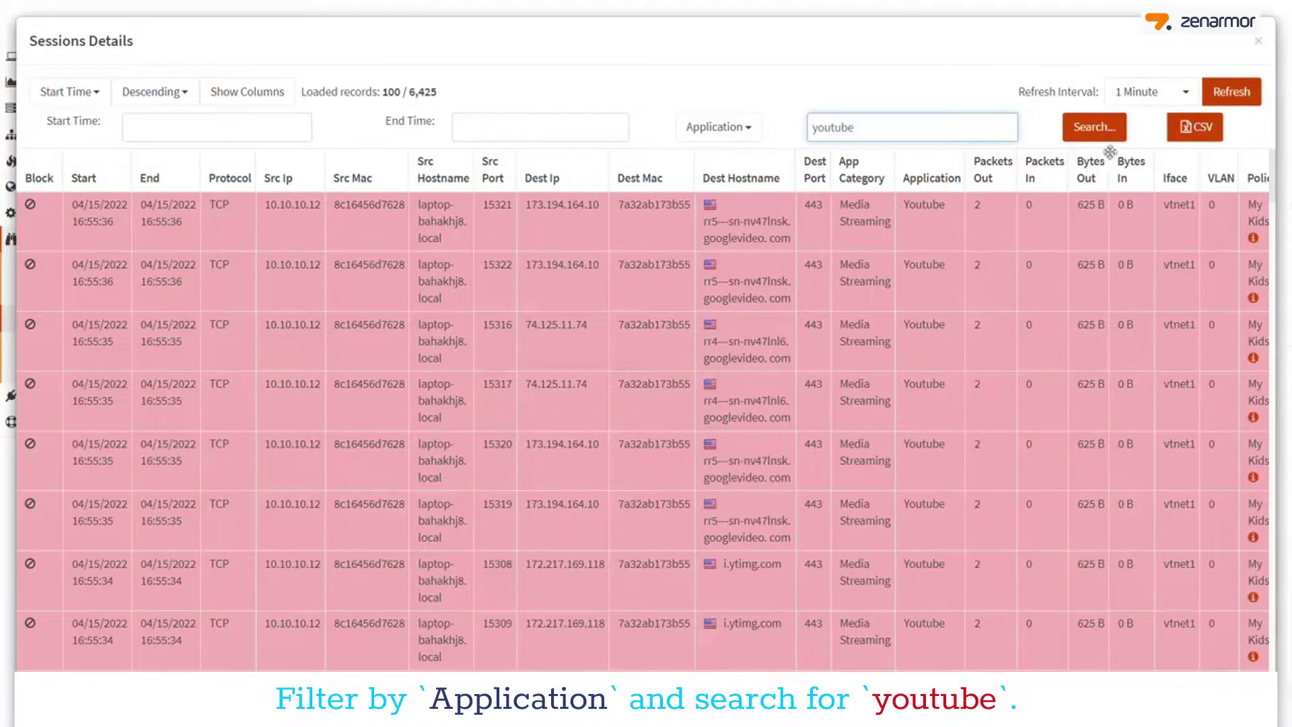
{"action": "left_click", "coordinate": [1117, 133]}
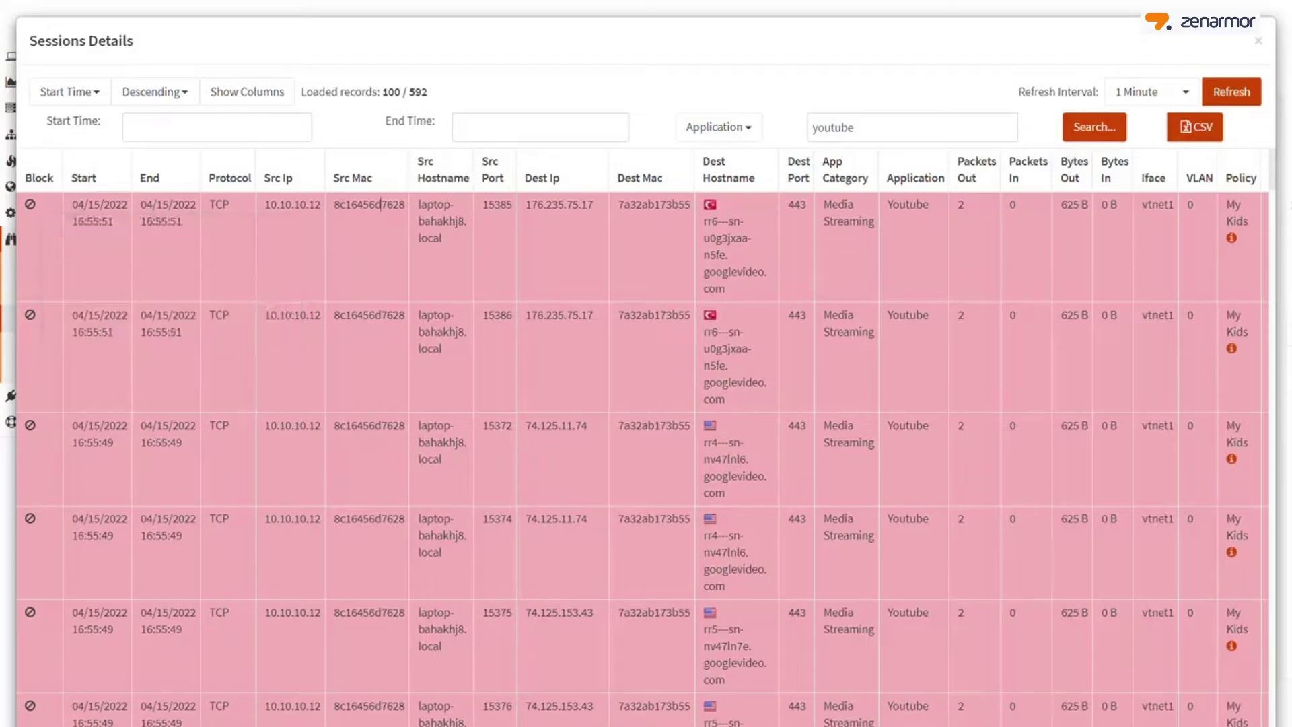
{"action": "left_click_drag", "start_coordinate": [923, 205], "coordinate": [892, 205]}
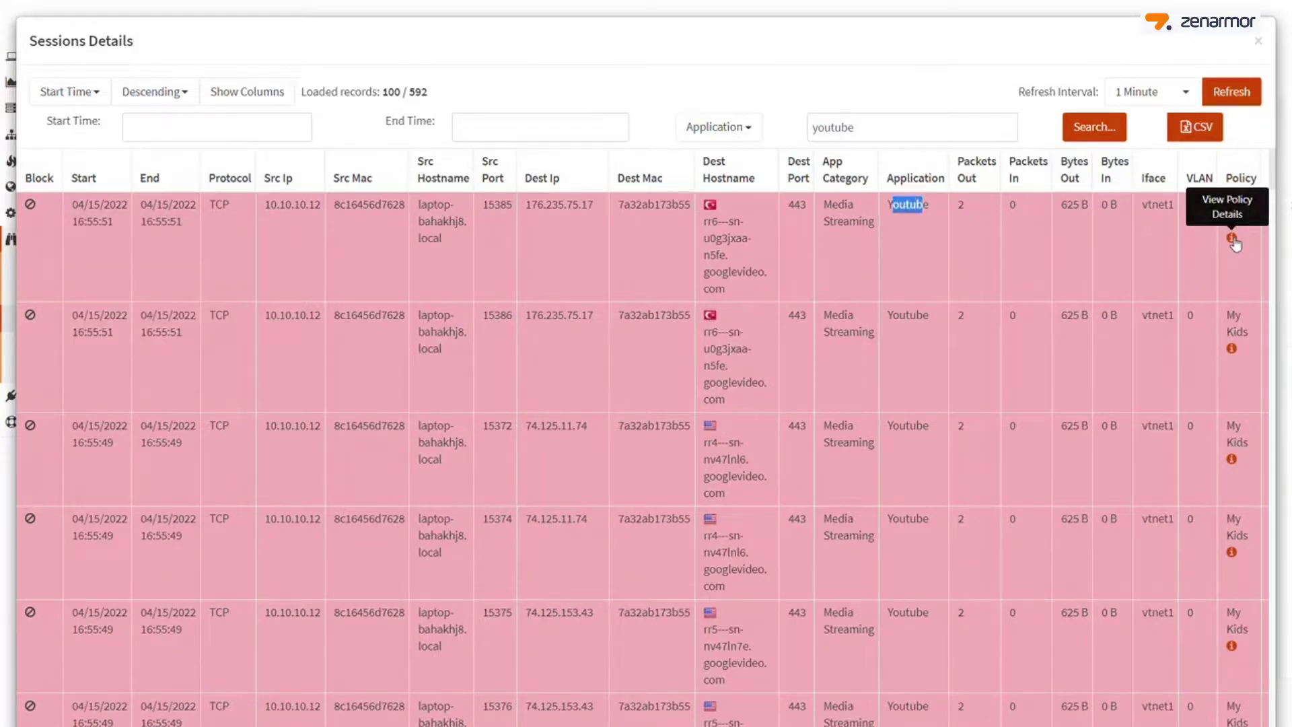